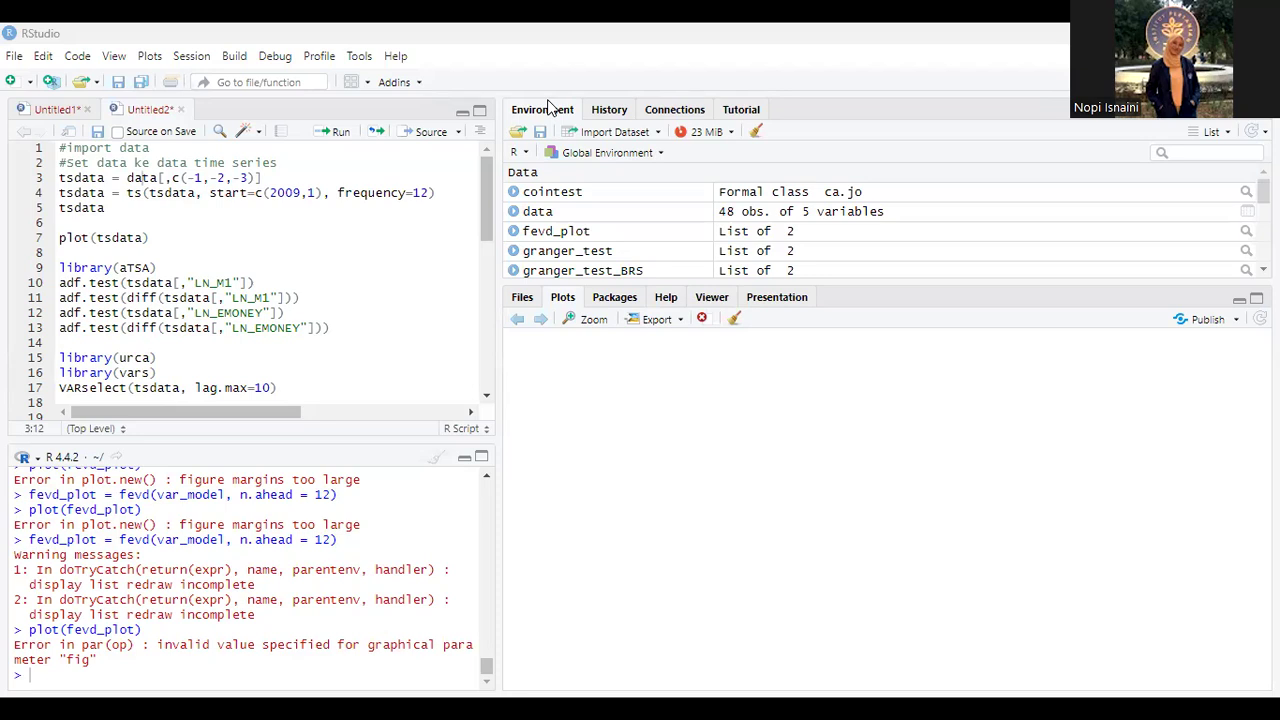
# Step: Start an Excel dataset import and choose "data penelitian VAR_pertemuan 10" from IPB WORLD/Semester 6/Ekomet lanjutan/KUMPULAN DATA
pyautogui.click(13, 58)
pyautogui.moveTo(111, 377)
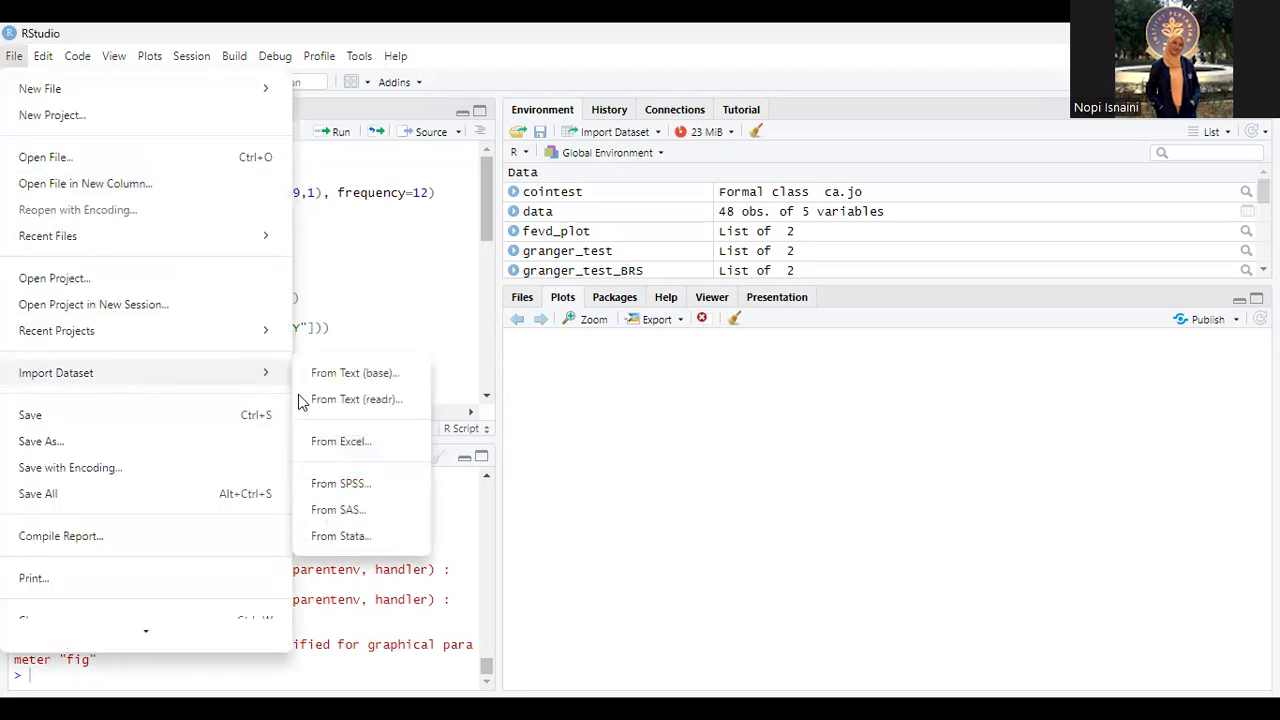
pyautogui.click(340, 441)
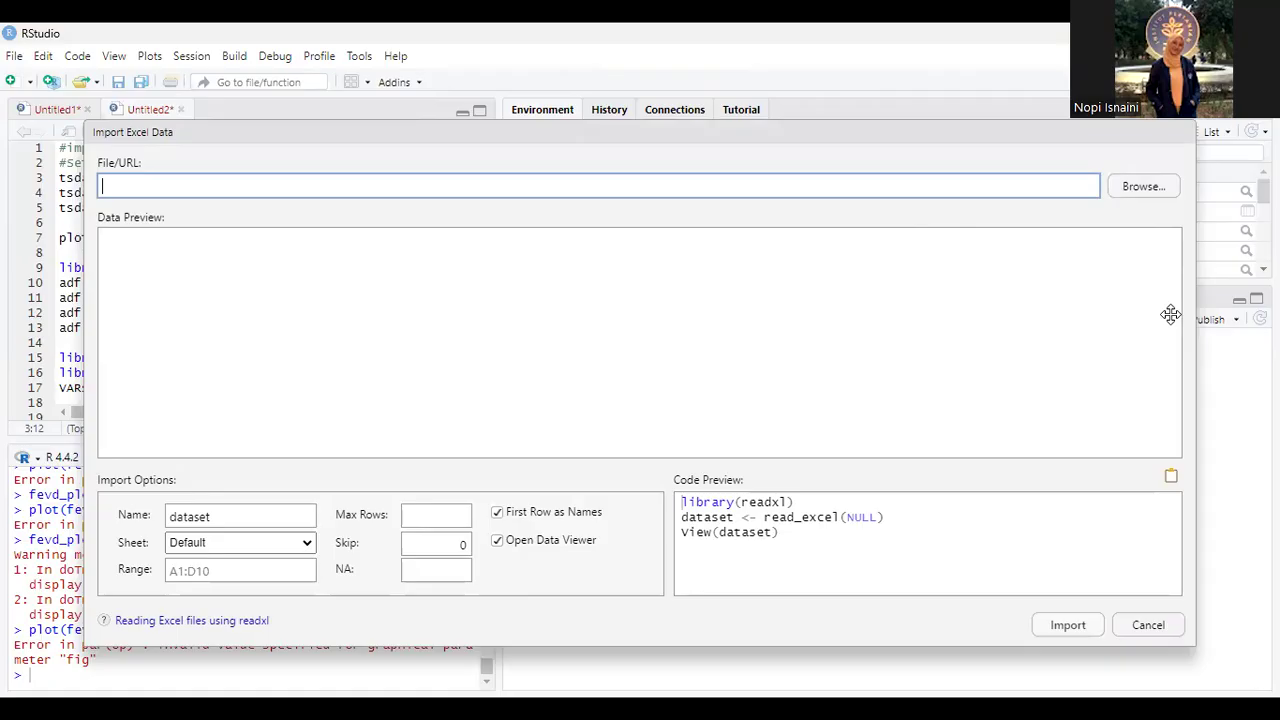
pyautogui.click(1140, 188)
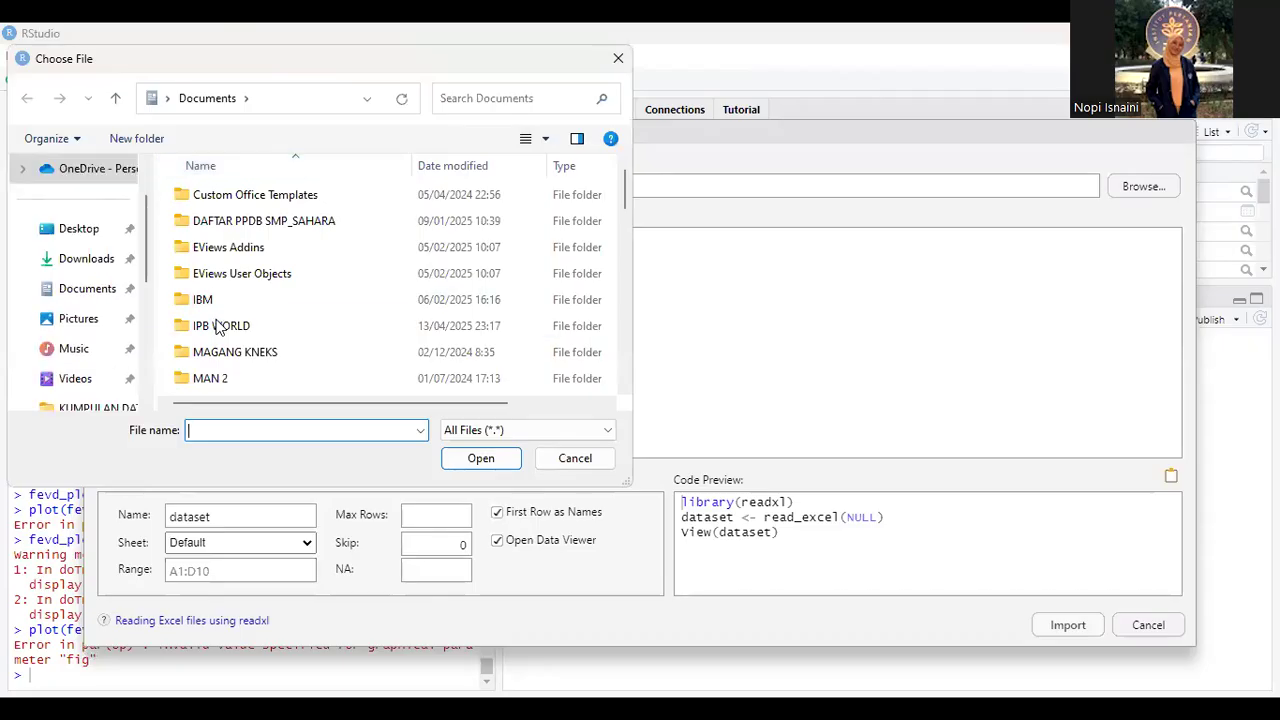
pyautogui.doubleClick(218, 326)
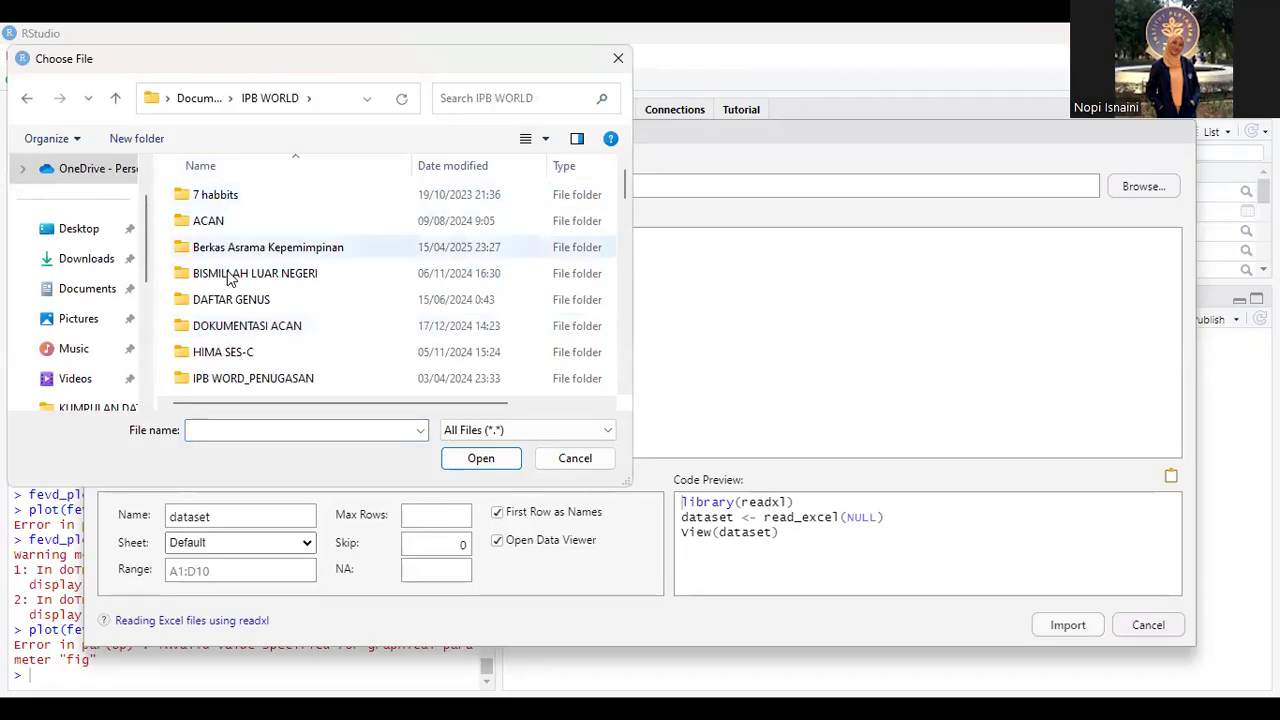
pyautogui.scroll(-6, 227, 300)
pyautogui.doubleClick(240, 251)
pyautogui.doubleClick(240, 222)
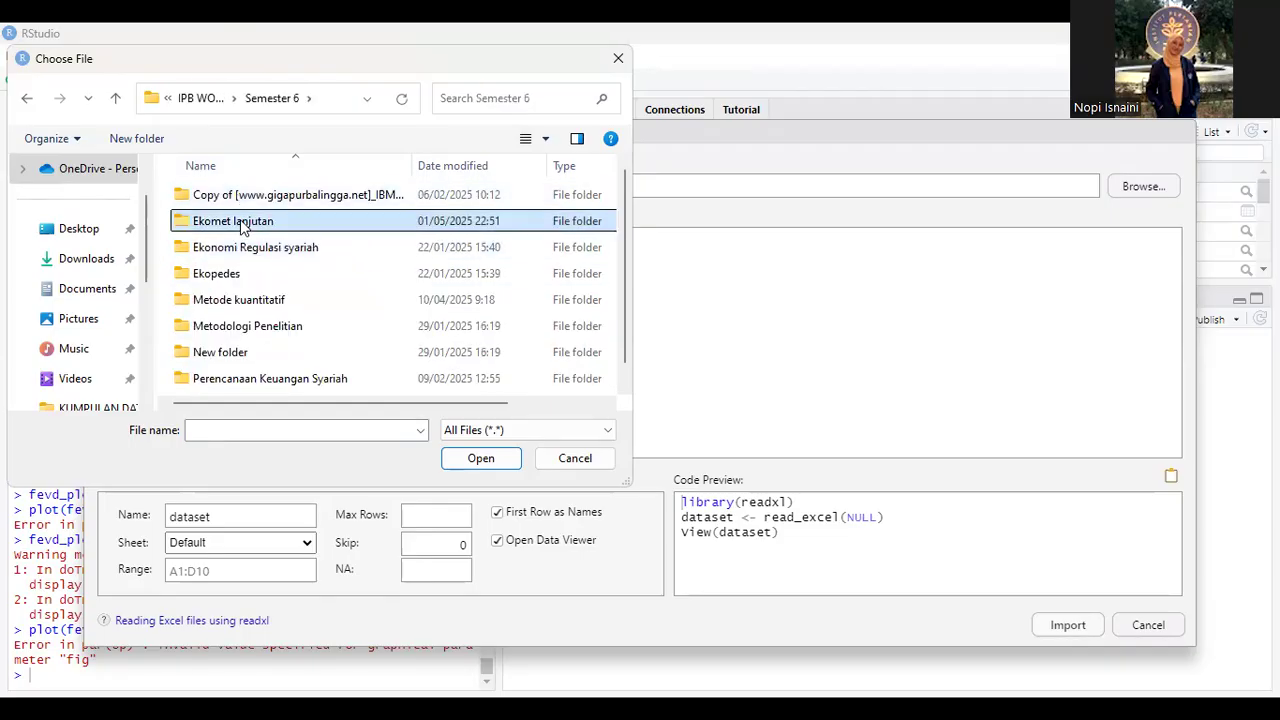
pyautogui.doubleClick(245, 195)
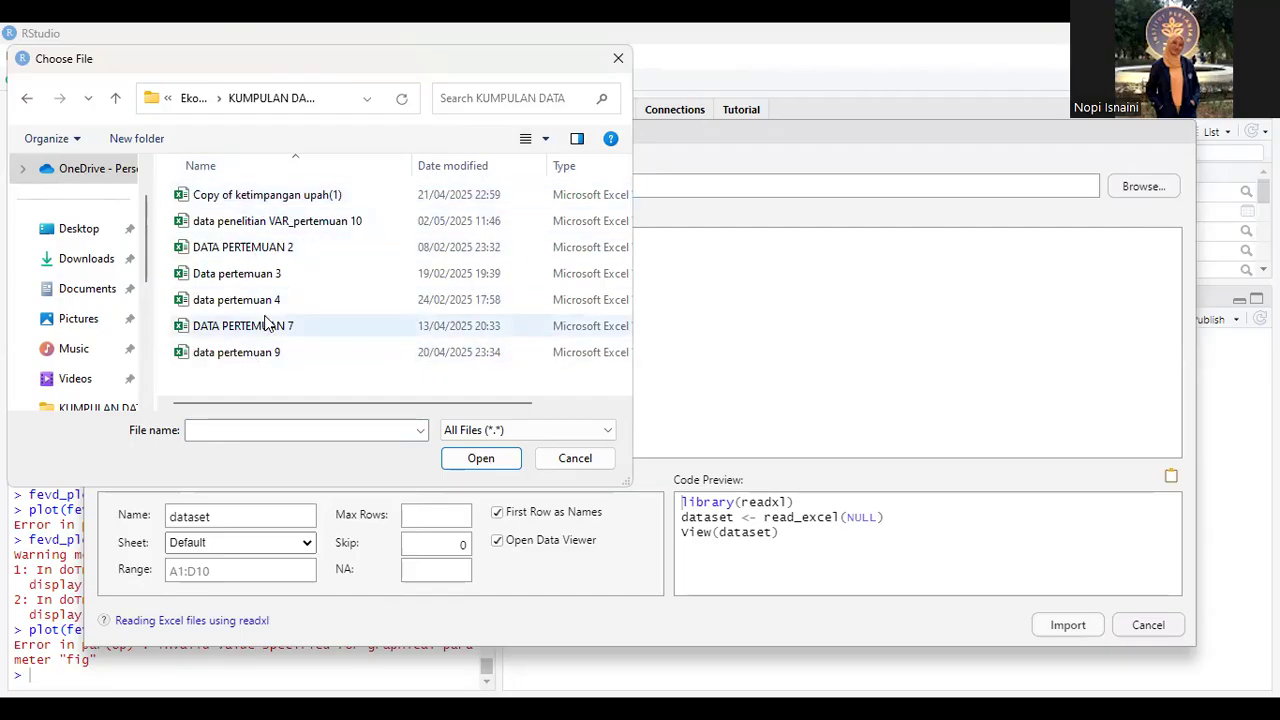
pyautogui.click(270, 224)
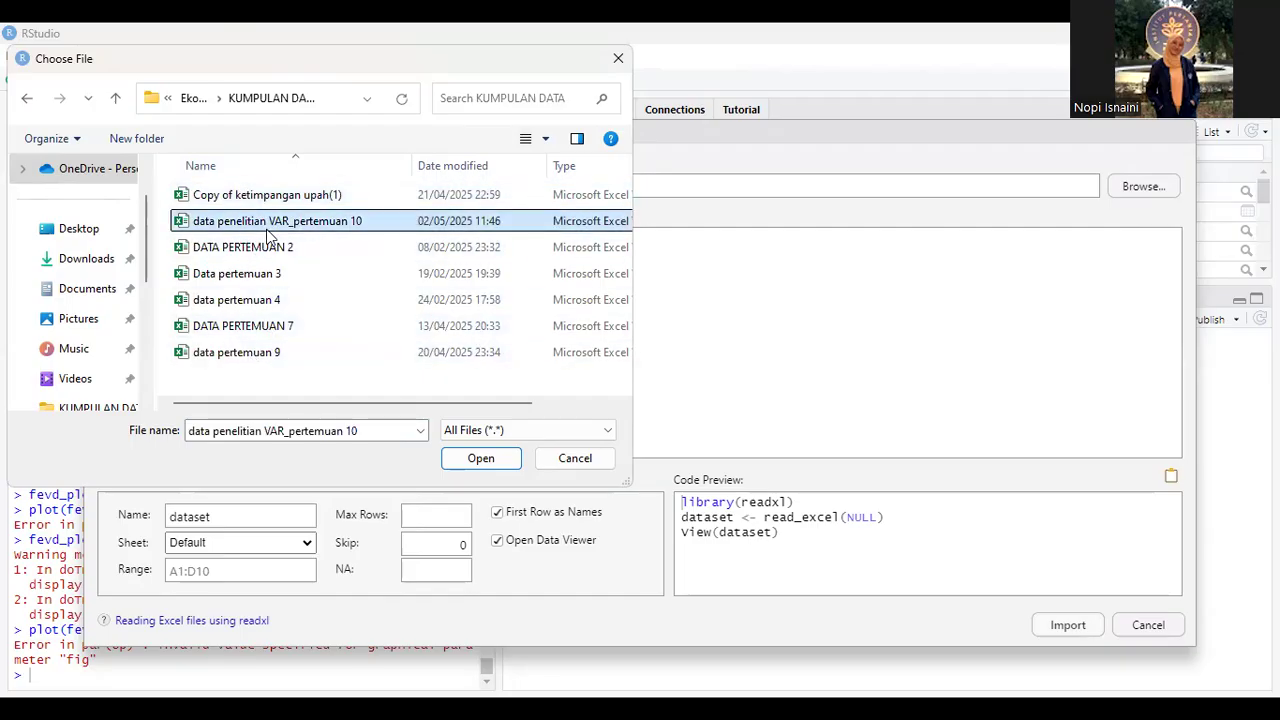
pyautogui.click(474, 462)
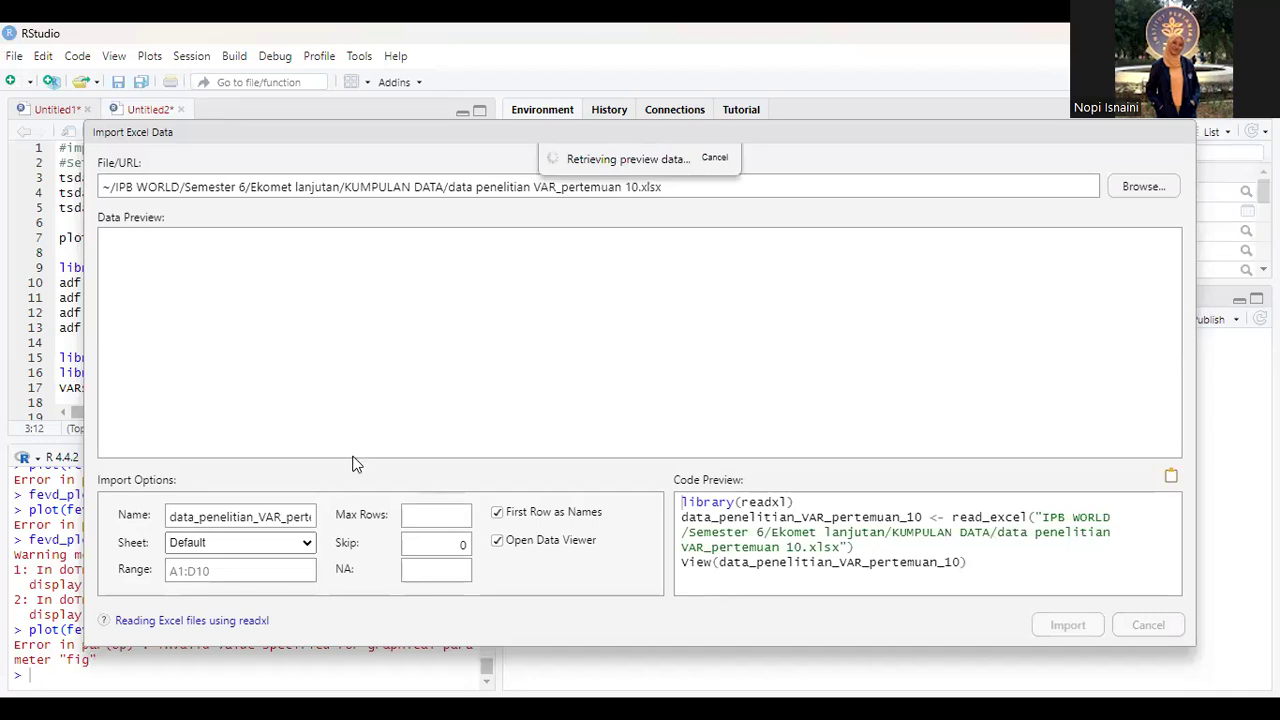
# Step: Shorten the name of the dataset being imported to "data"
pyautogui.click(303, 515)
pyautogui.press('Right')
pyautogui.press('Right')
pyautogui.press('Right')
pyautogui.press('Right')
pyautogui.press('Right')
pyautogui.press('Right')
pyautogui.press('Right')
pyautogui.press('Right')
pyautogui.press('Right')
pyautogui.press('BackSpace')
pyautogui.press('BackSpace')
pyautogui.press('BackSpace')
pyautogui.press('BackSpace')
pyautogui.press('BackSpace')
pyautogui.press('BackSpace')
pyautogui.press('BackSpace')
pyautogui.press('BackSpace')
pyautogui.press('BackSpace')
pyautogui.press('BackSpace')
pyautogui.press('BackSpace')
pyautogui.press('BackSpace')
pyautogui.press('BackSpace')
pyautogui.press('BackSpace')
pyautogui.press('BackSpace')
pyautogui.press('BackSpace')
pyautogui.press('BackSpace')
pyautogui.press('BackSpace')
pyautogui.press('BackSpace')
pyautogui.press('BackSpace')
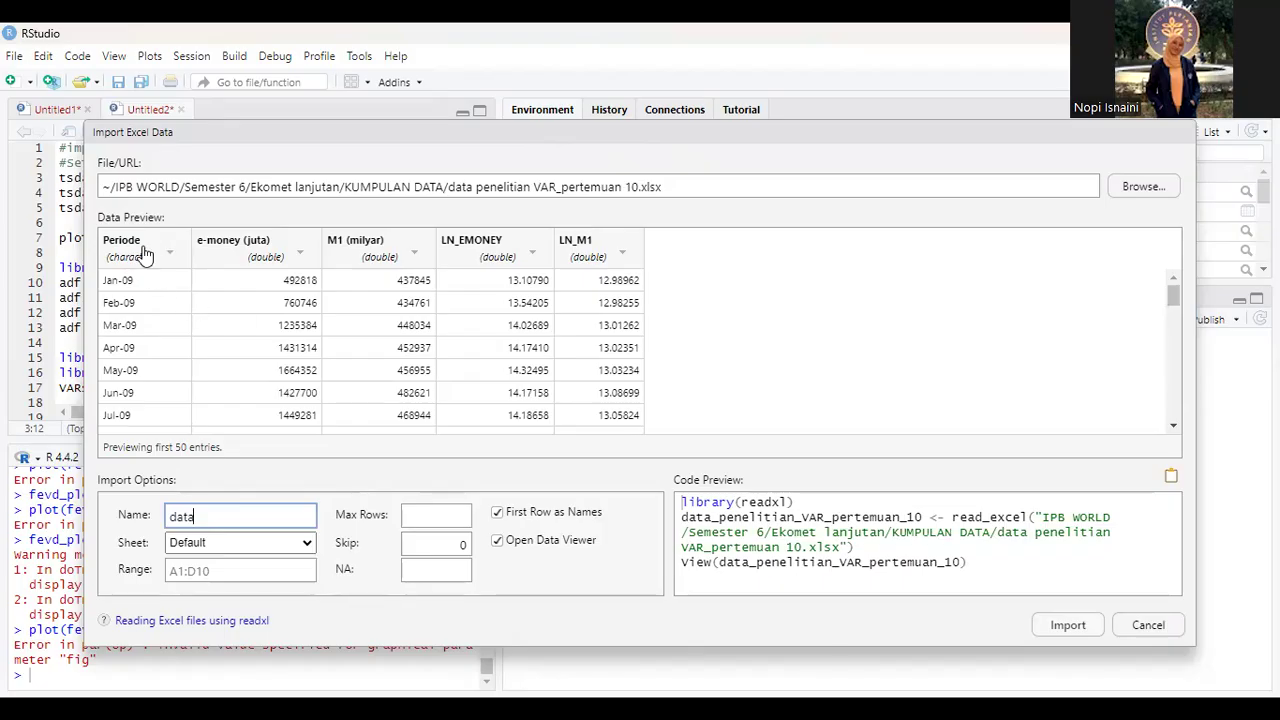
# Step: Set the Periode, e-money (juta), M1 (milyar), LN_EMONEY and LN_M1 columns to Numeric and import the dataset
pyautogui.click(145, 248)
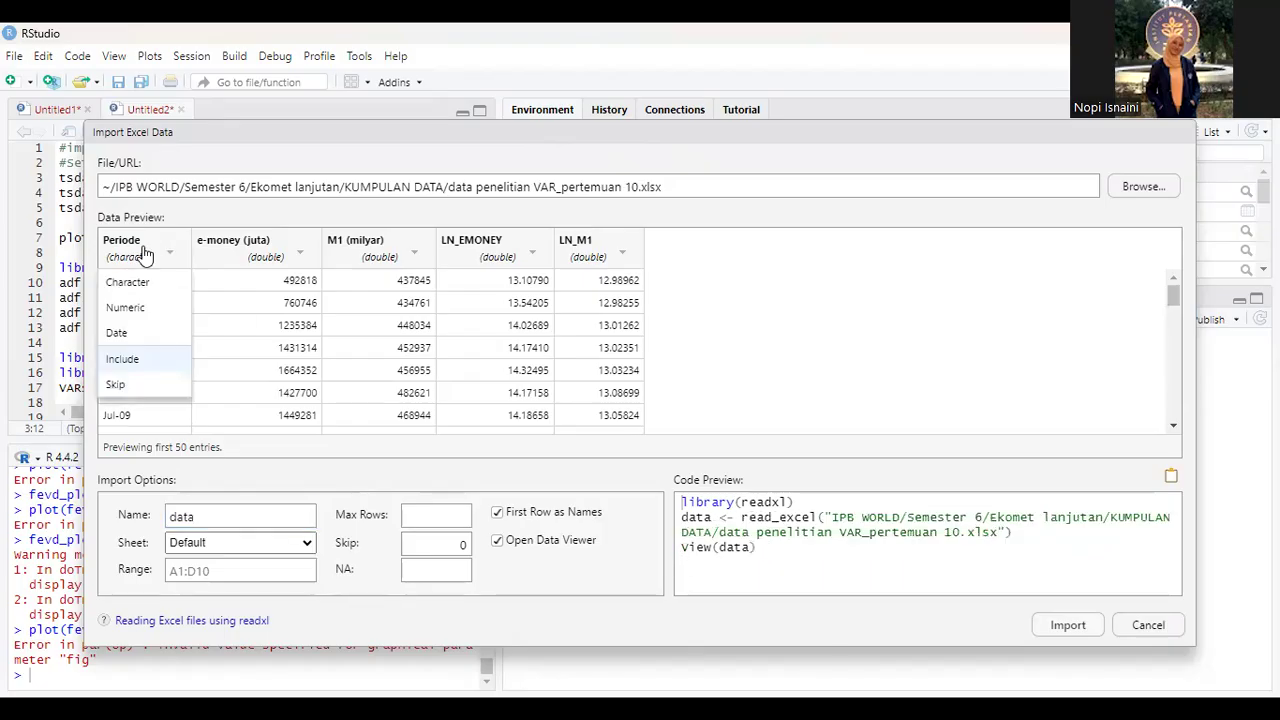
pyautogui.click(132, 308)
pyautogui.click(273, 267)
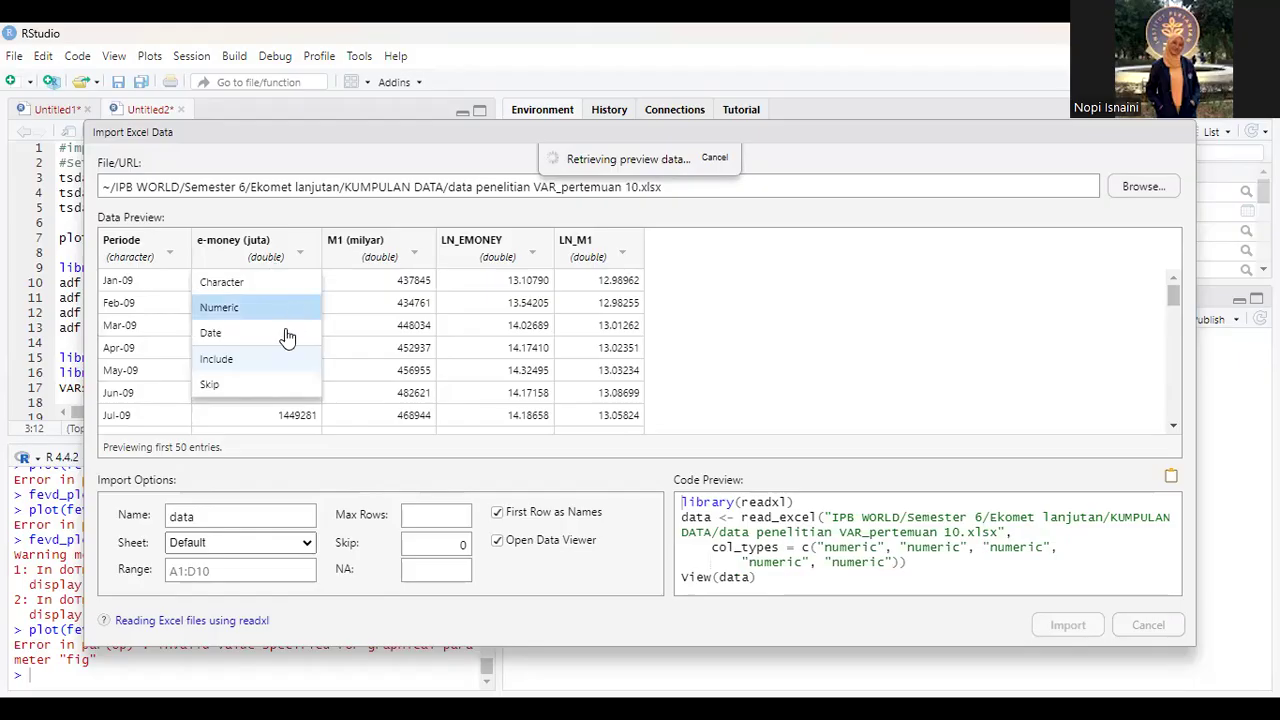
pyautogui.click(278, 310)
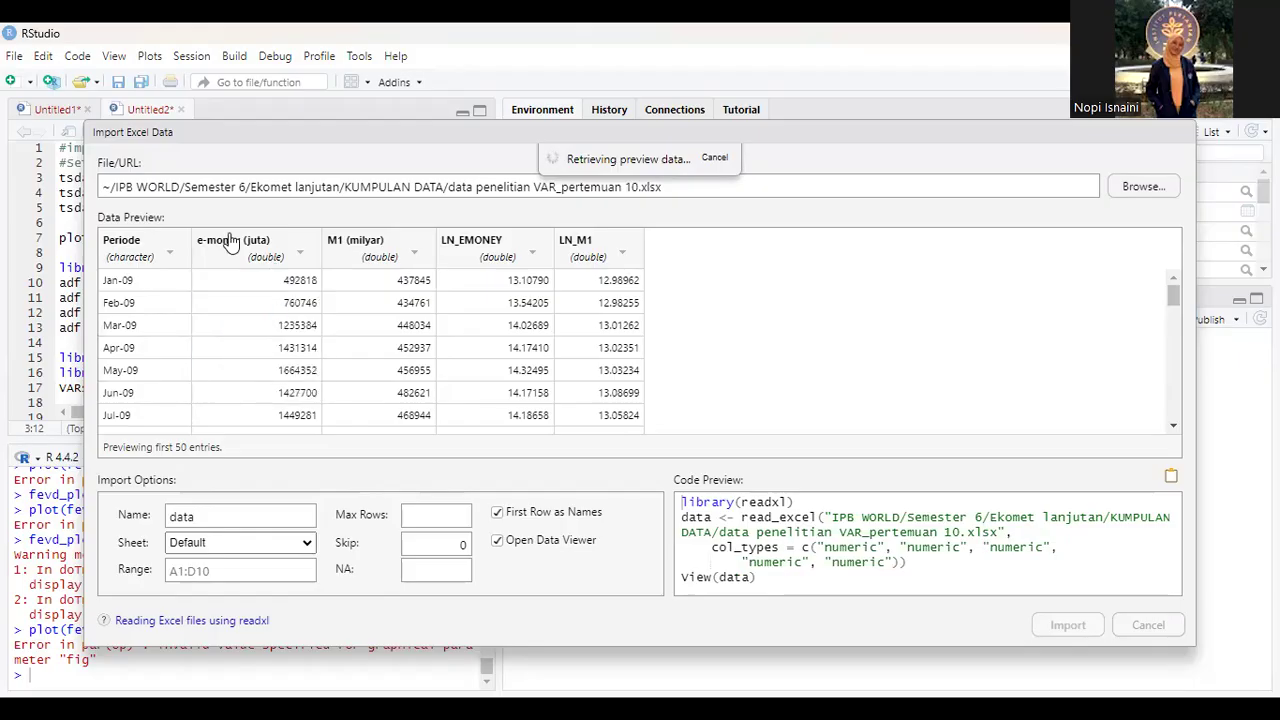
pyautogui.click(385, 255)
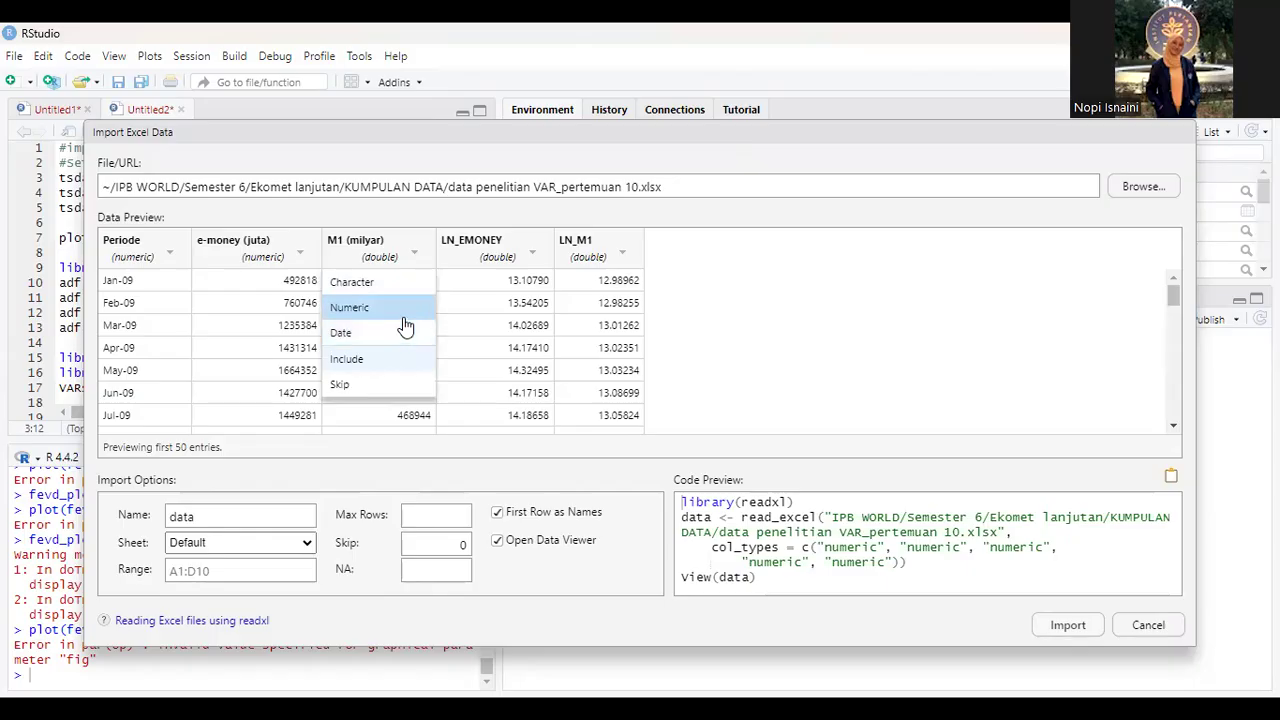
pyautogui.click(404, 310)
pyautogui.click(497, 255)
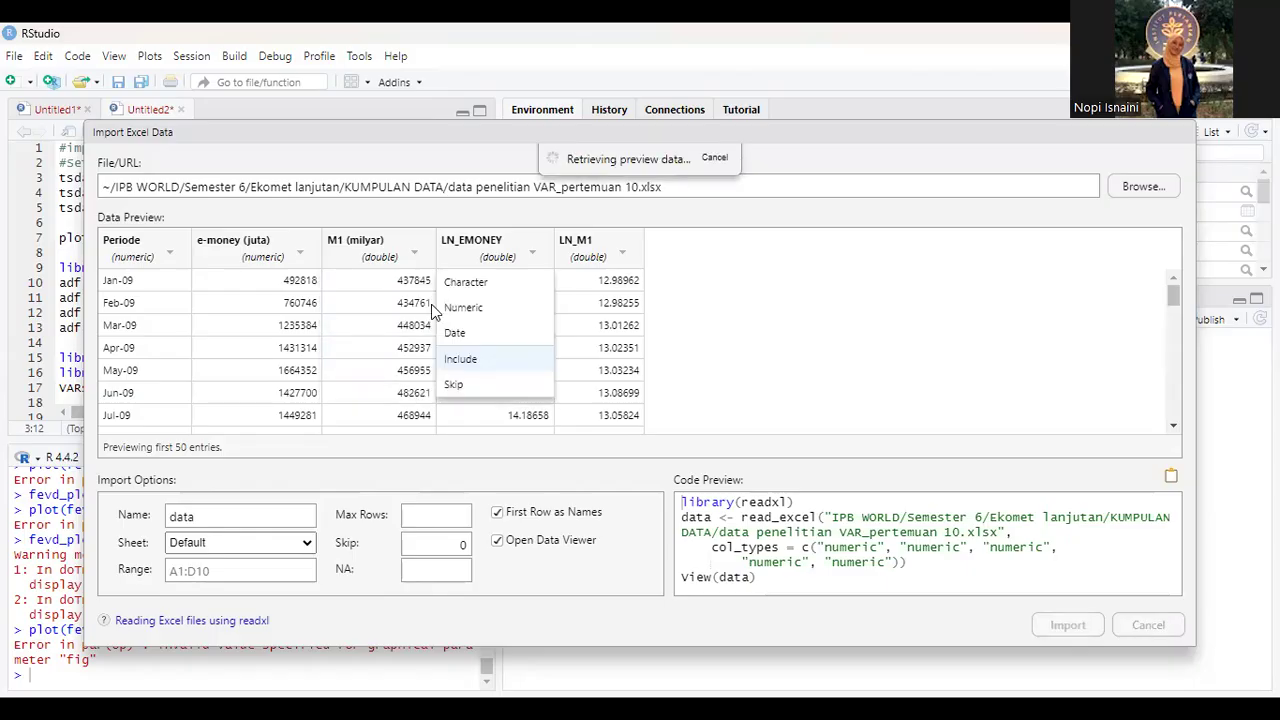
pyautogui.click(473, 312)
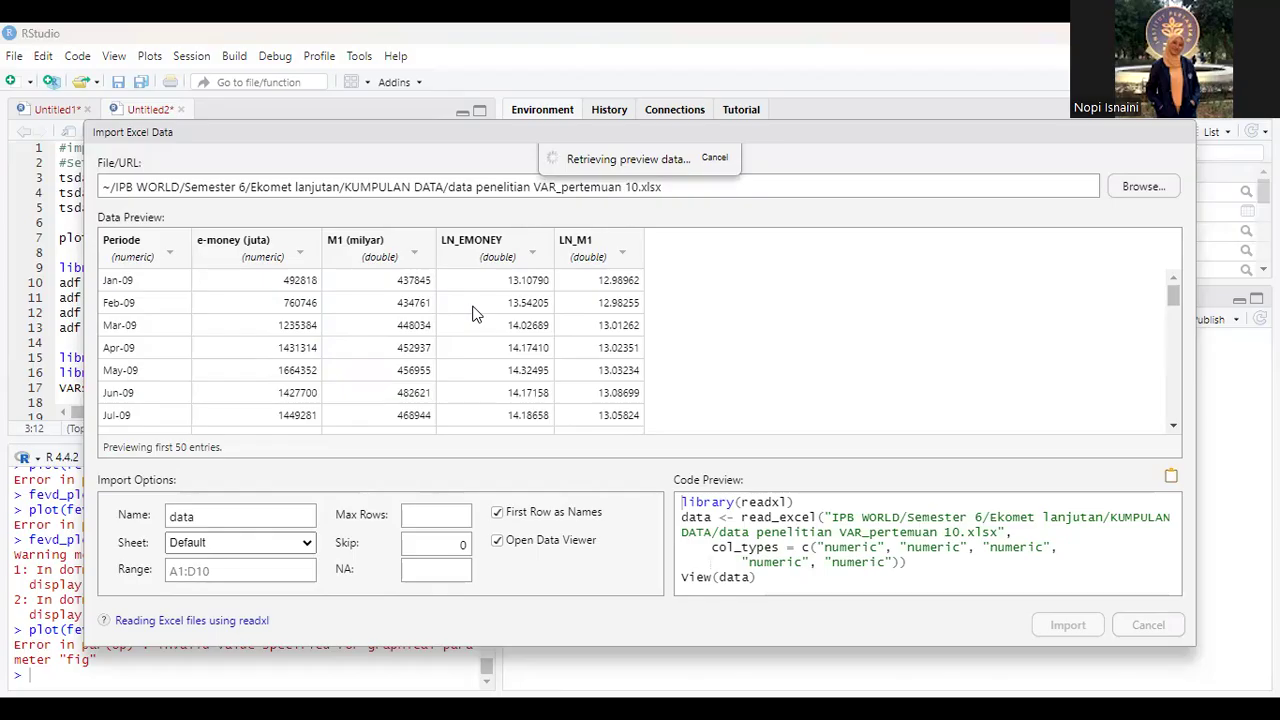
pyautogui.click(590, 250)
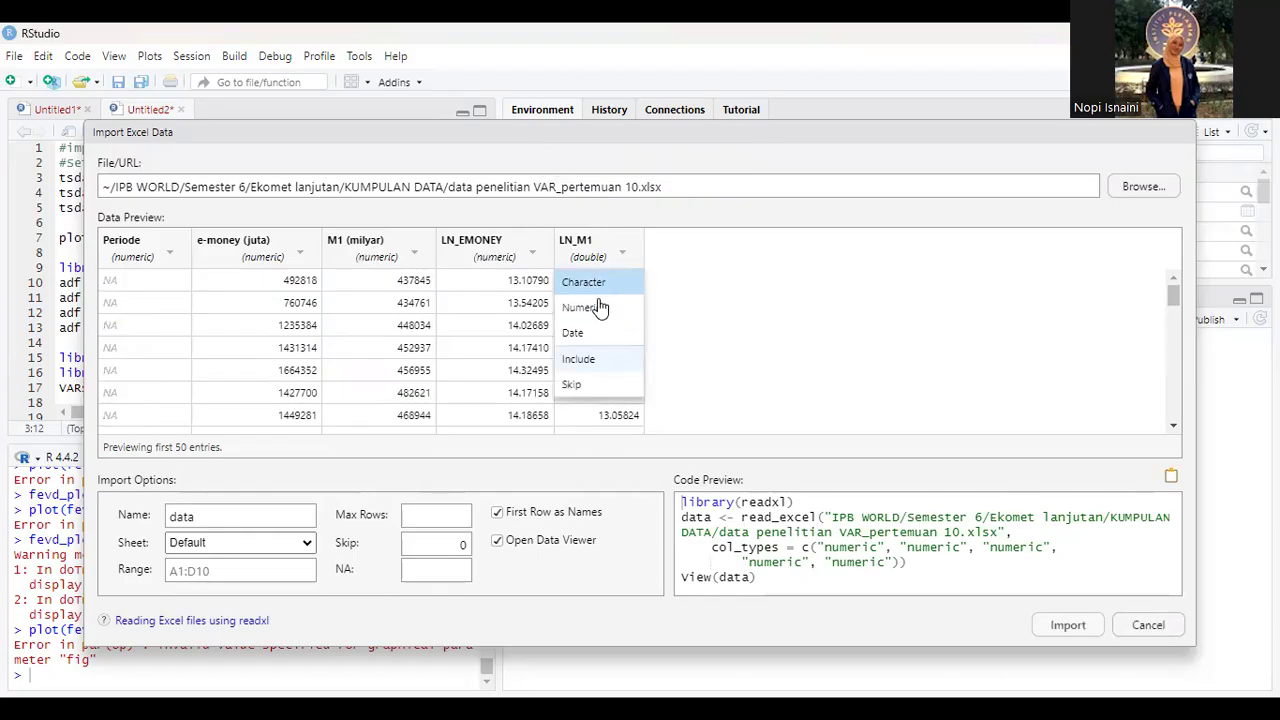
pyautogui.click(600, 303)
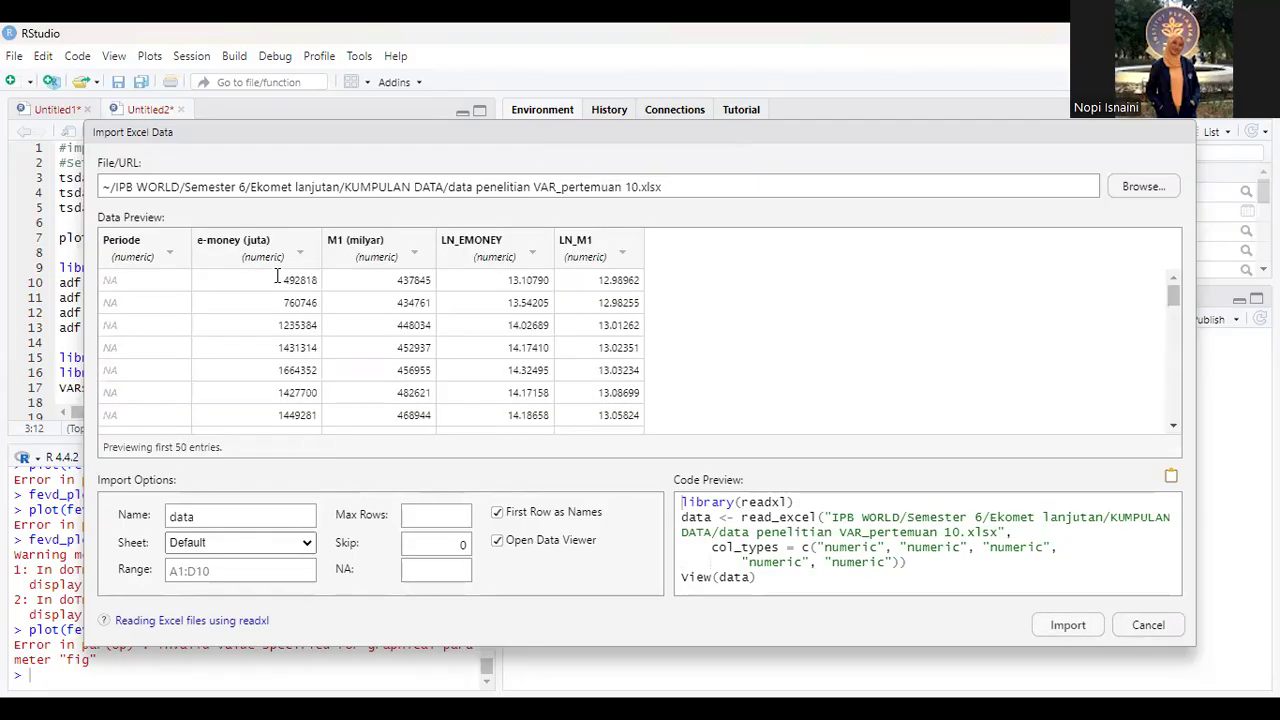
pyautogui.click(1068, 625)
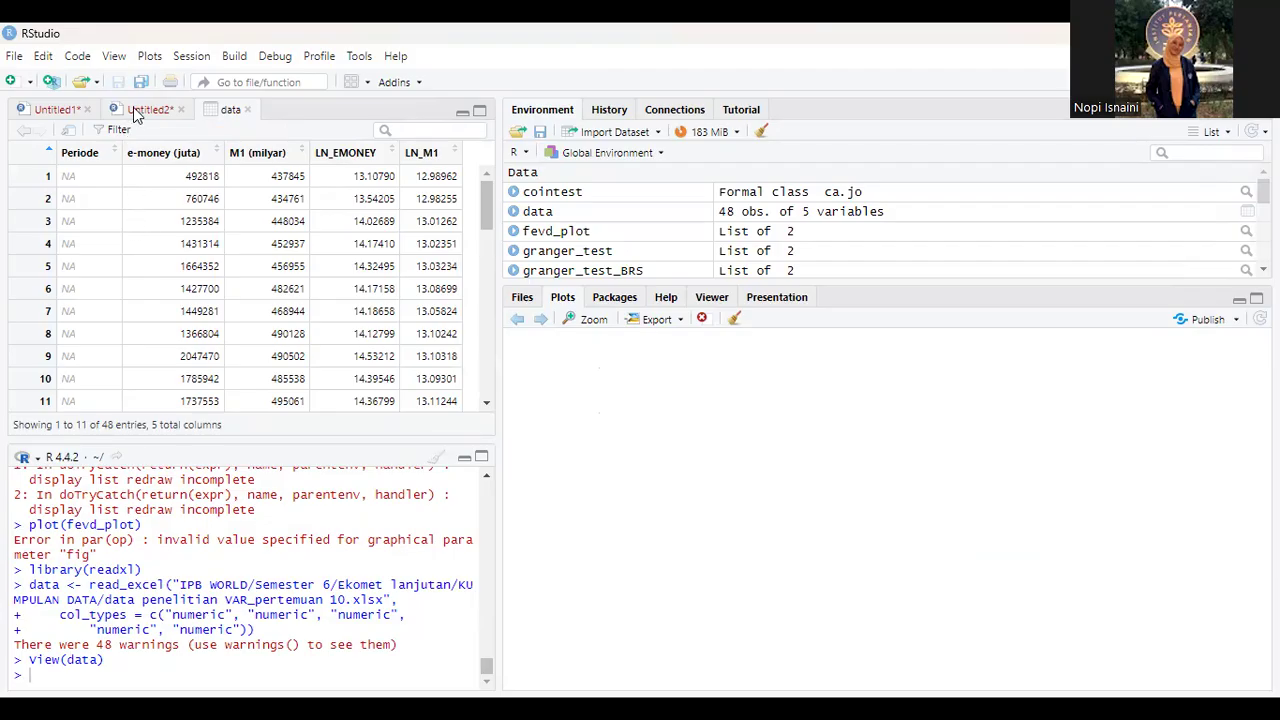
# Step: Bring the Untitled2 script to the front, placing it after the data view
pyautogui.moveTo(137, 107); pyautogui.dragTo(228, 112)
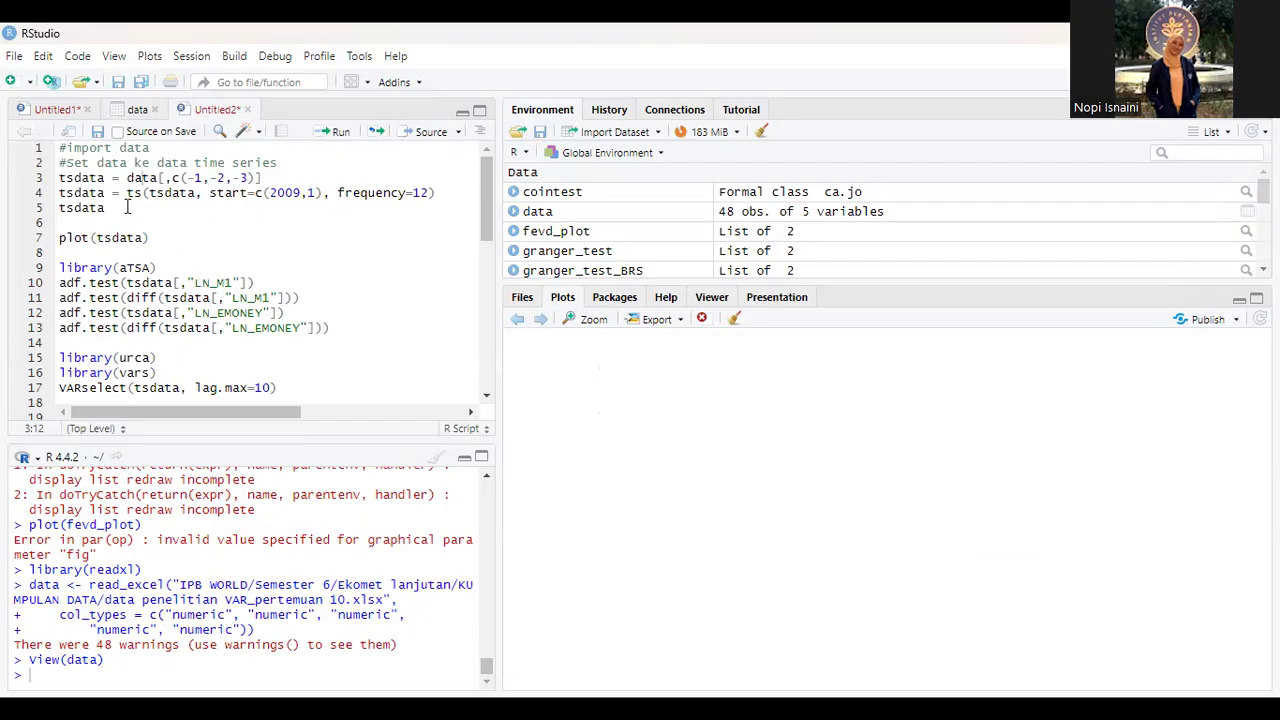
pyautogui.click(12, 82)
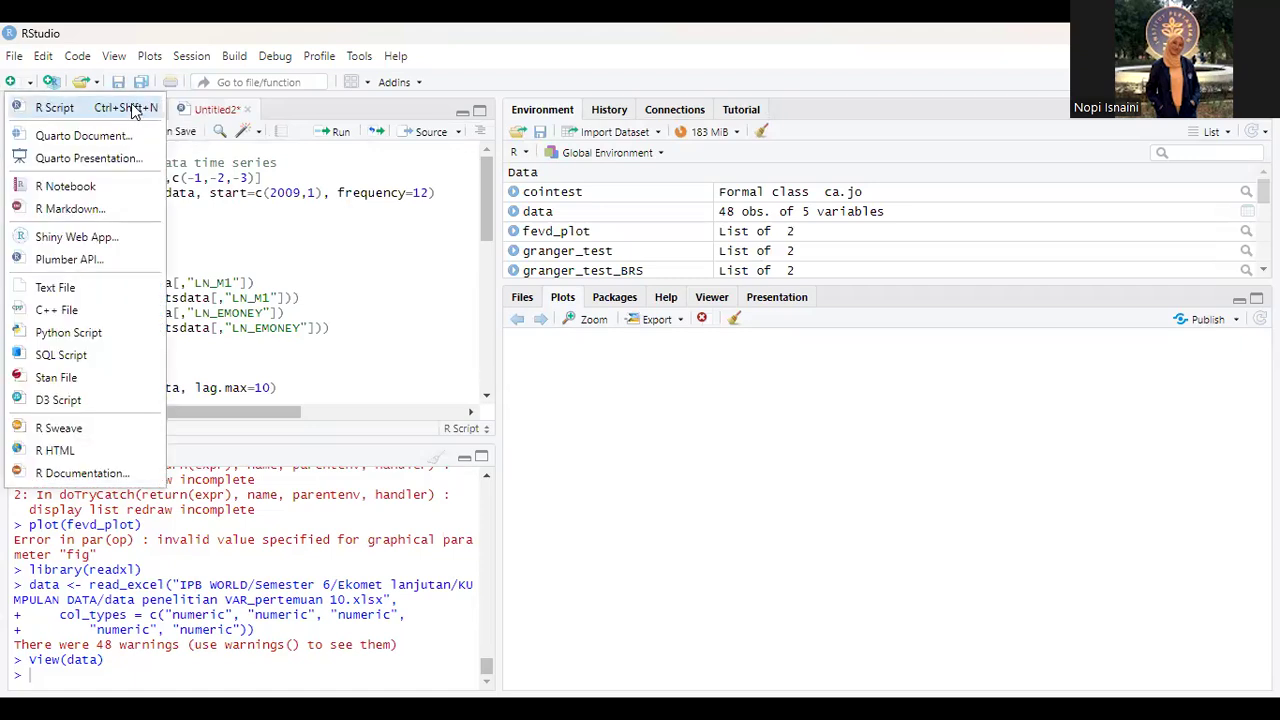
pyautogui.click(240, 197)
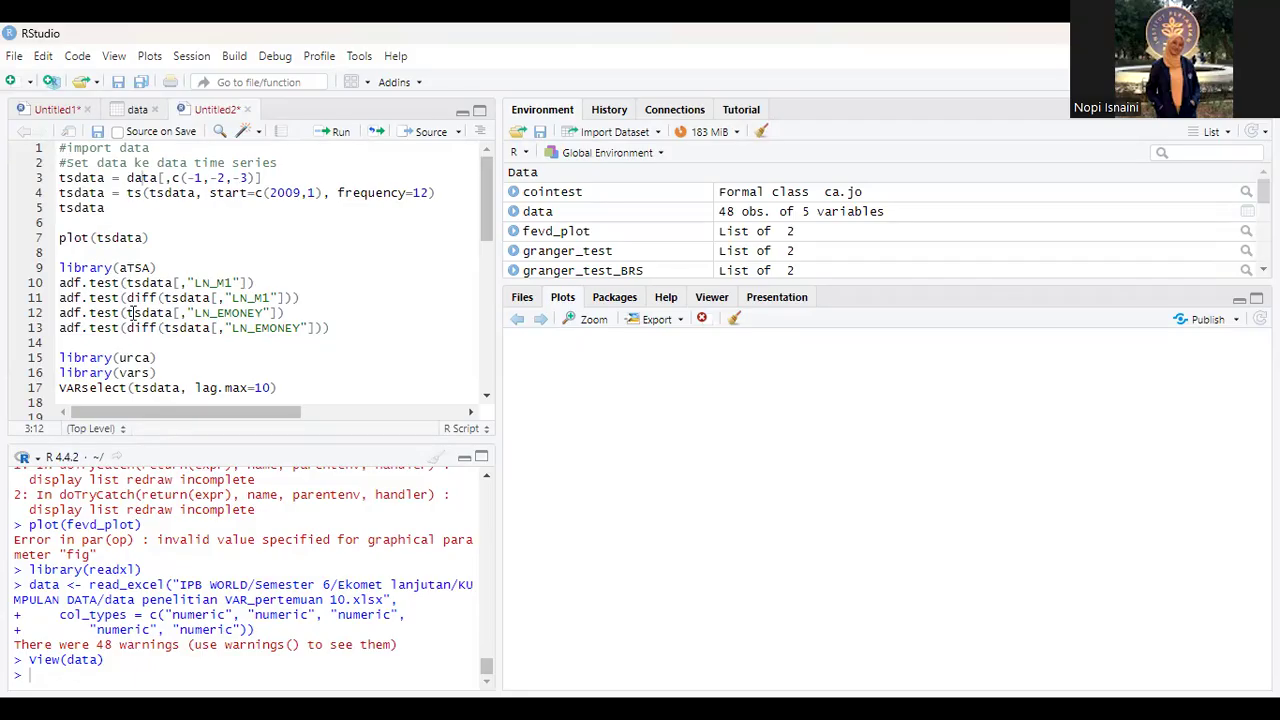
# Step: Run script lines 3 to 5 to build and print tsdata as a time series with start=c(2009,1) and frequency=12, without the first three columns
pyautogui.scroll(-2, 235, 372)
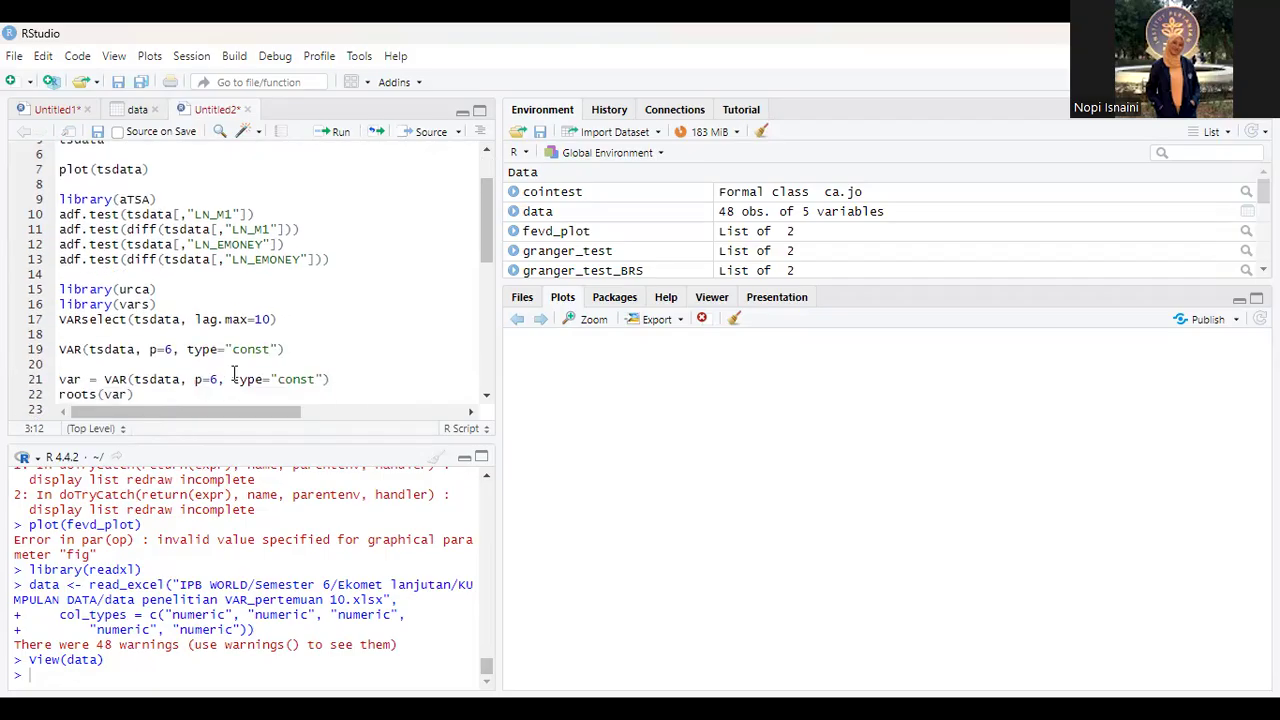
pyautogui.scroll(-10, 235, 372)
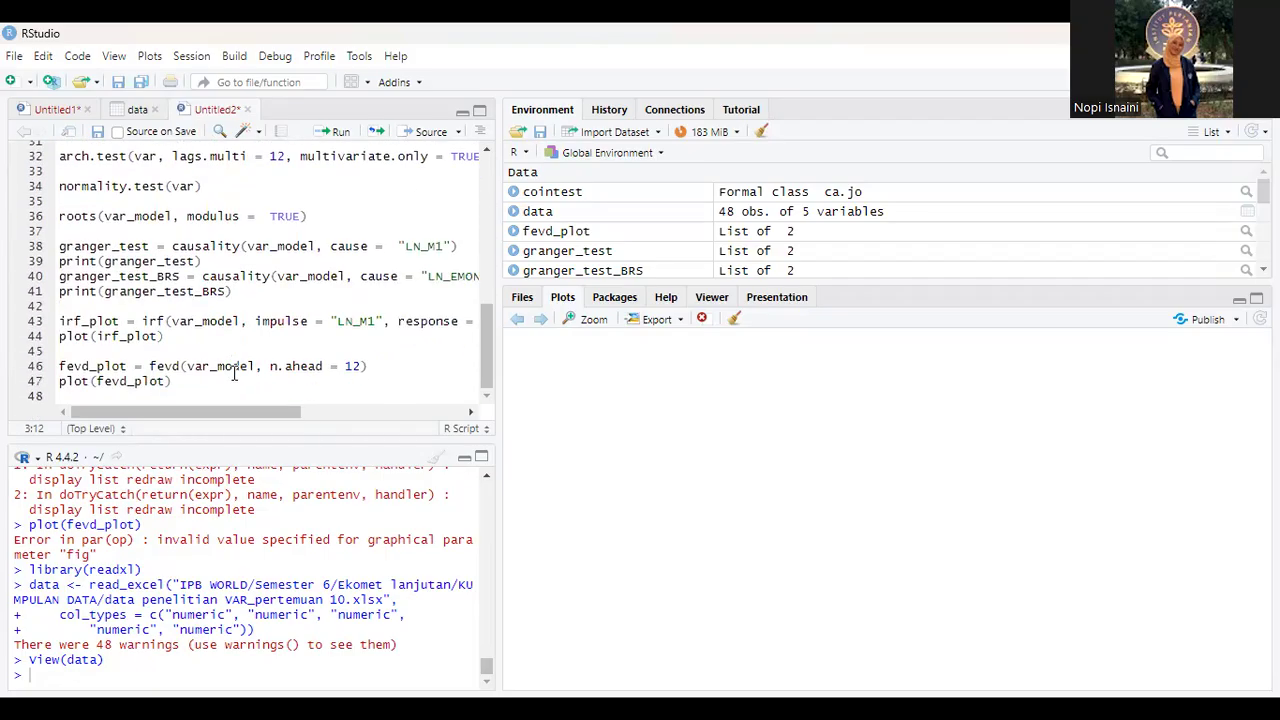
pyautogui.scroll(10, 235, 372)
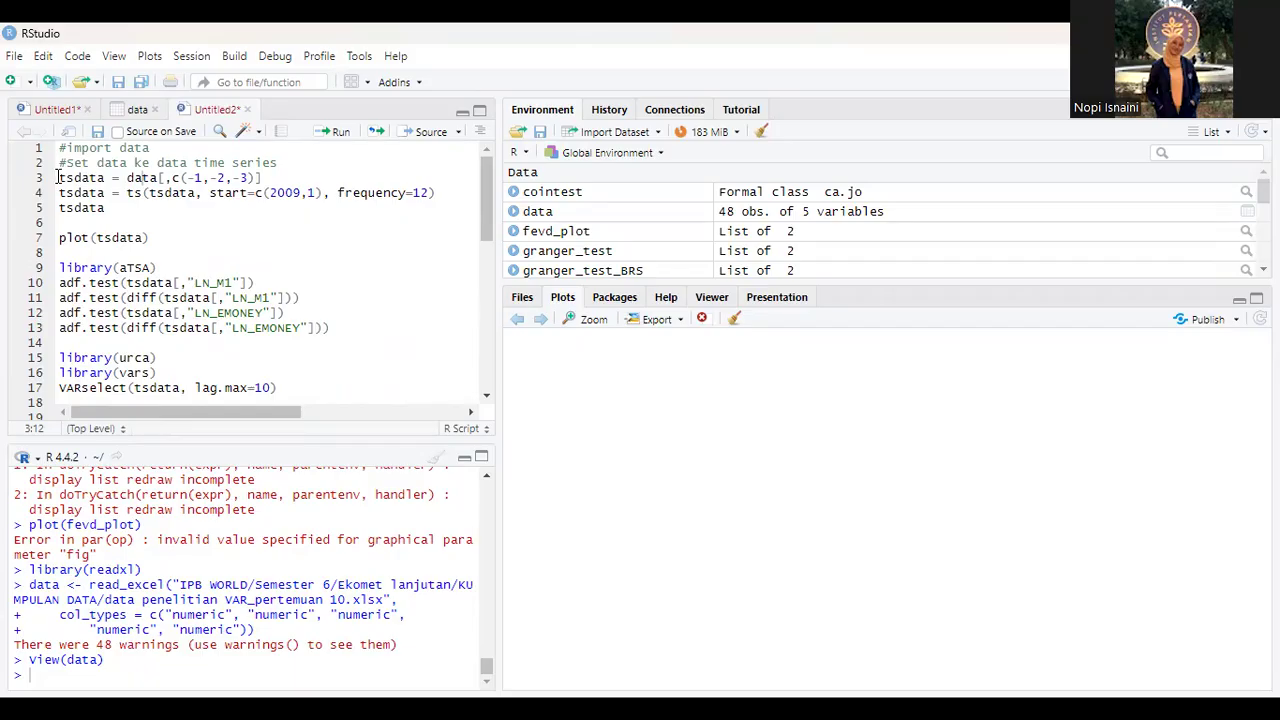
pyautogui.moveTo(58, 177); pyautogui.dragTo(110, 208)
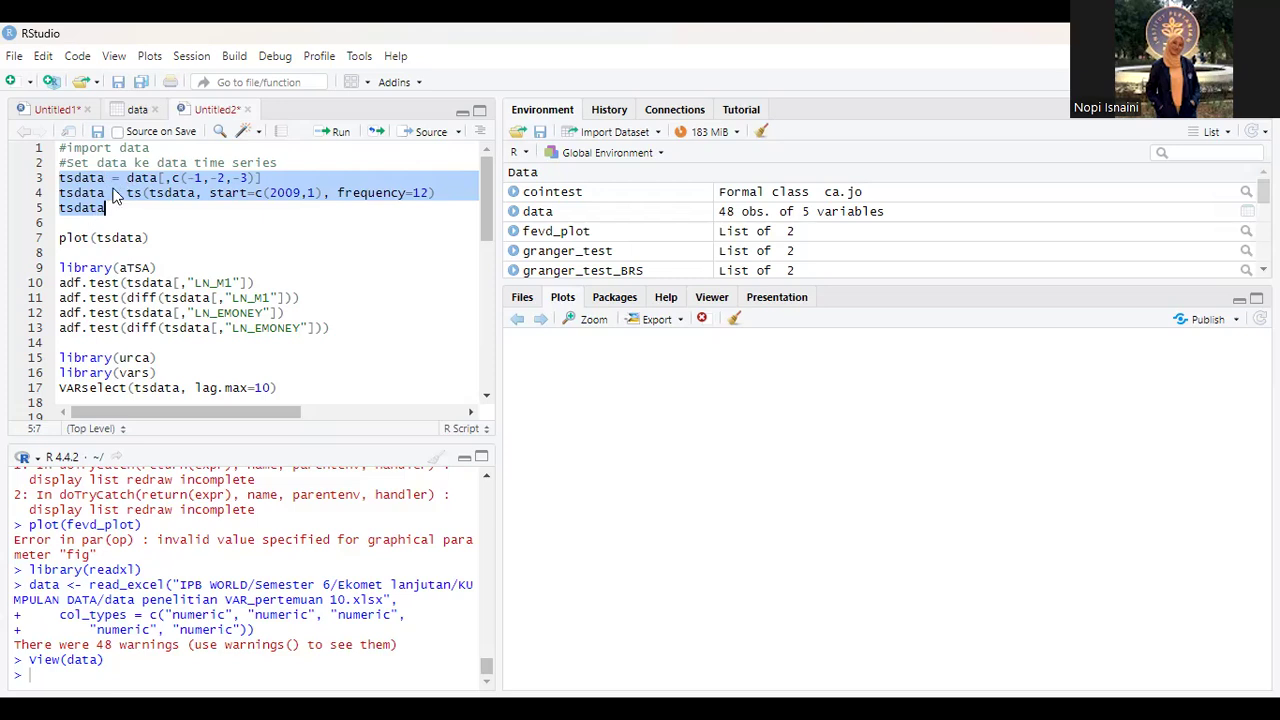
pyautogui.click(326, 138)
pyautogui.scroll(15, 163, 594)
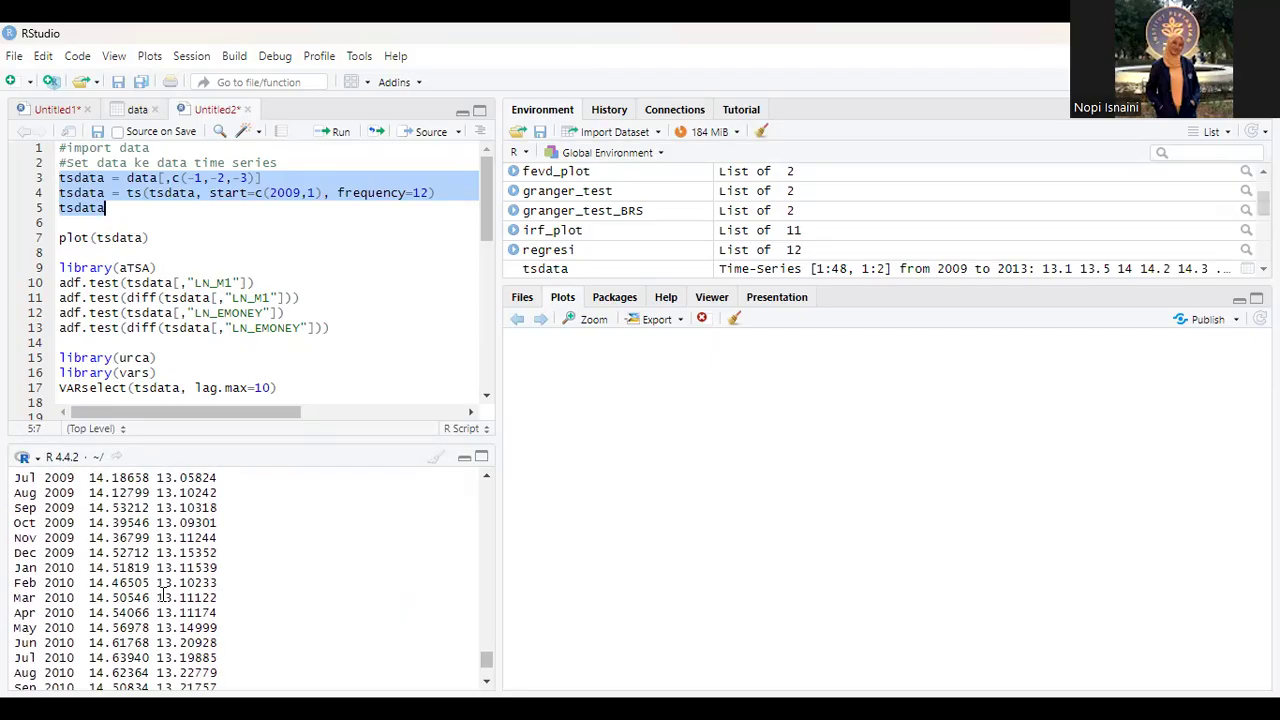
pyautogui.scroll(-5, 163, 594)
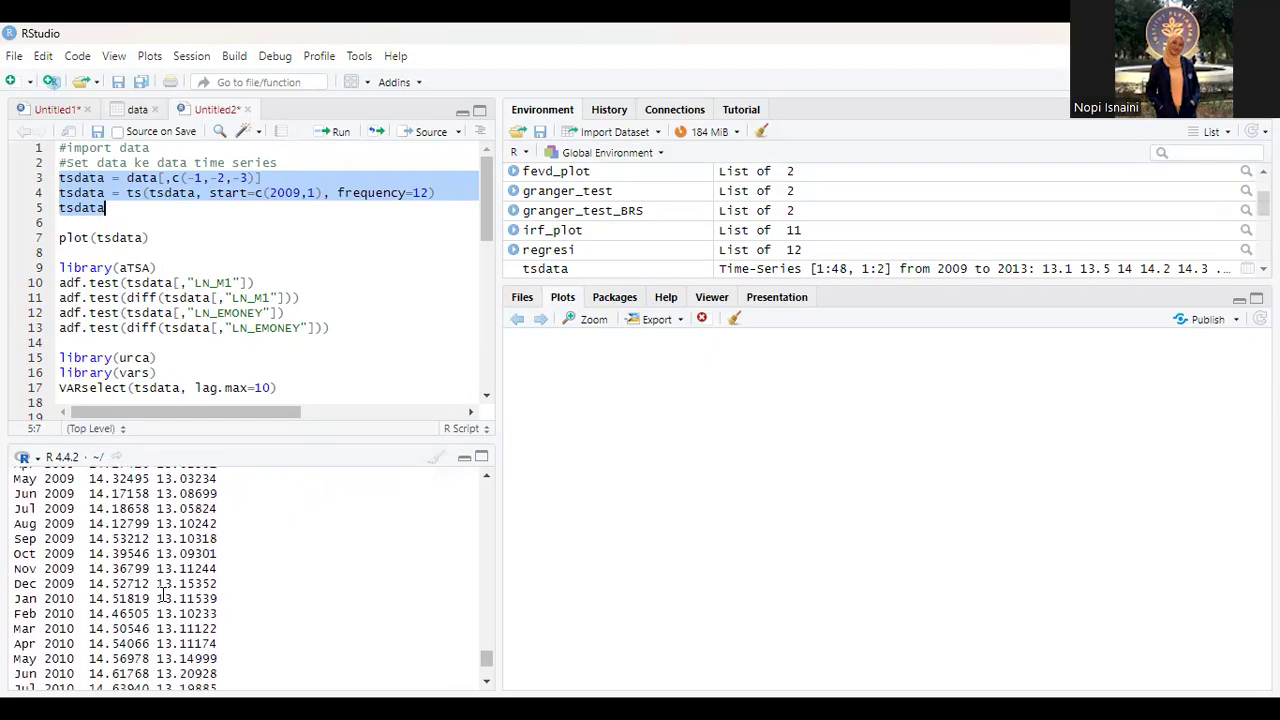
pyautogui.scroll(-2, 163, 594)
pyautogui.scroll(-10, 163, 594)
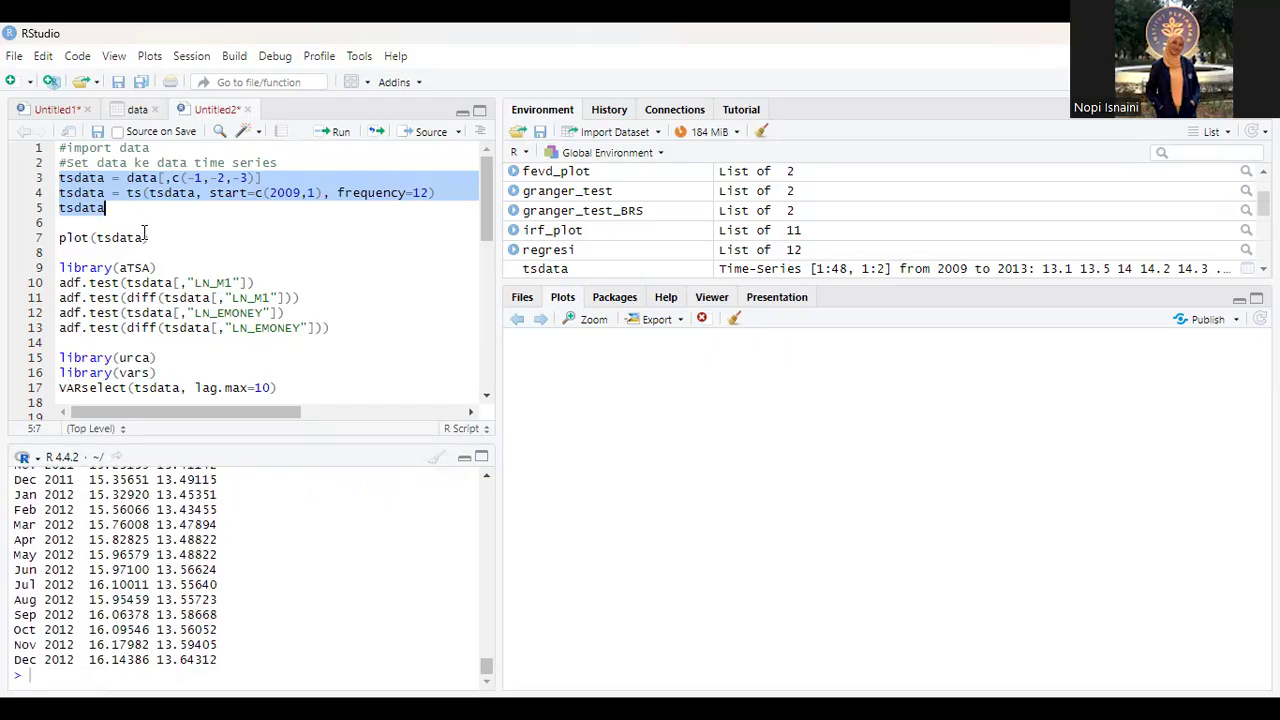
# Step: Run the plot(tsdata) line of the script to chart the time series
pyautogui.moveTo(149, 238); pyautogui.dragTo(57, 237)
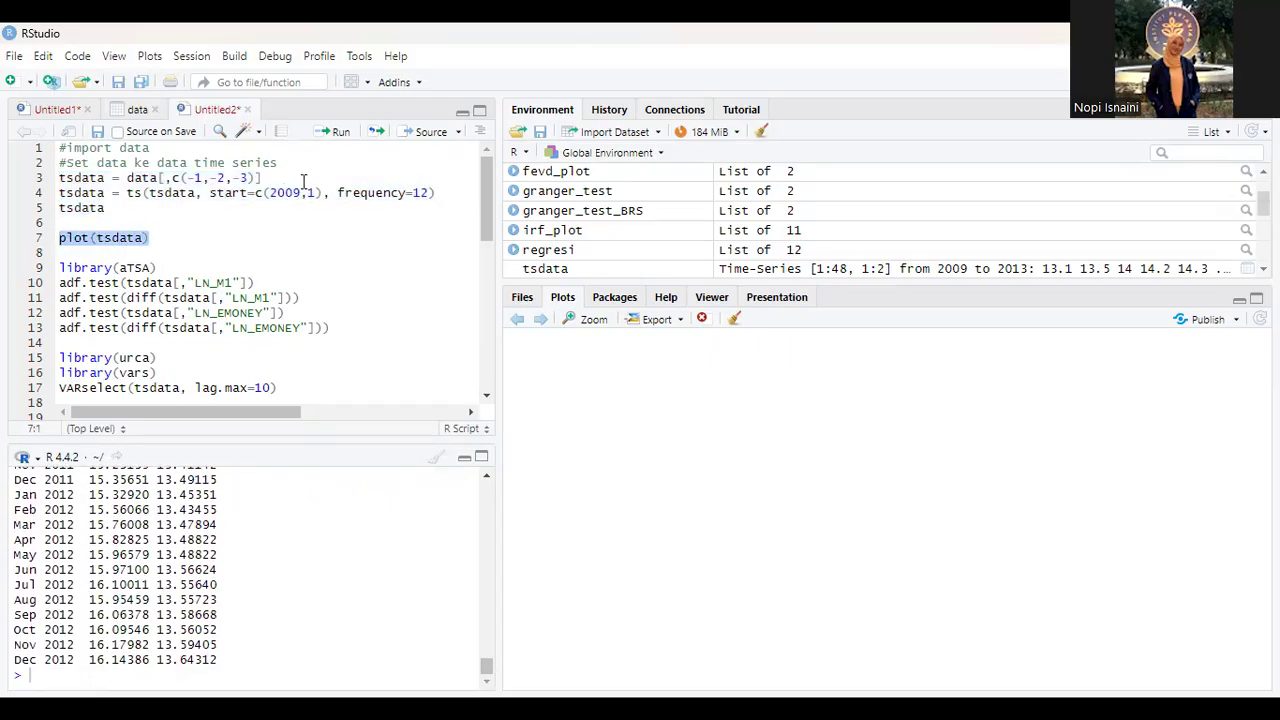
pyautogui.click(327, 133)
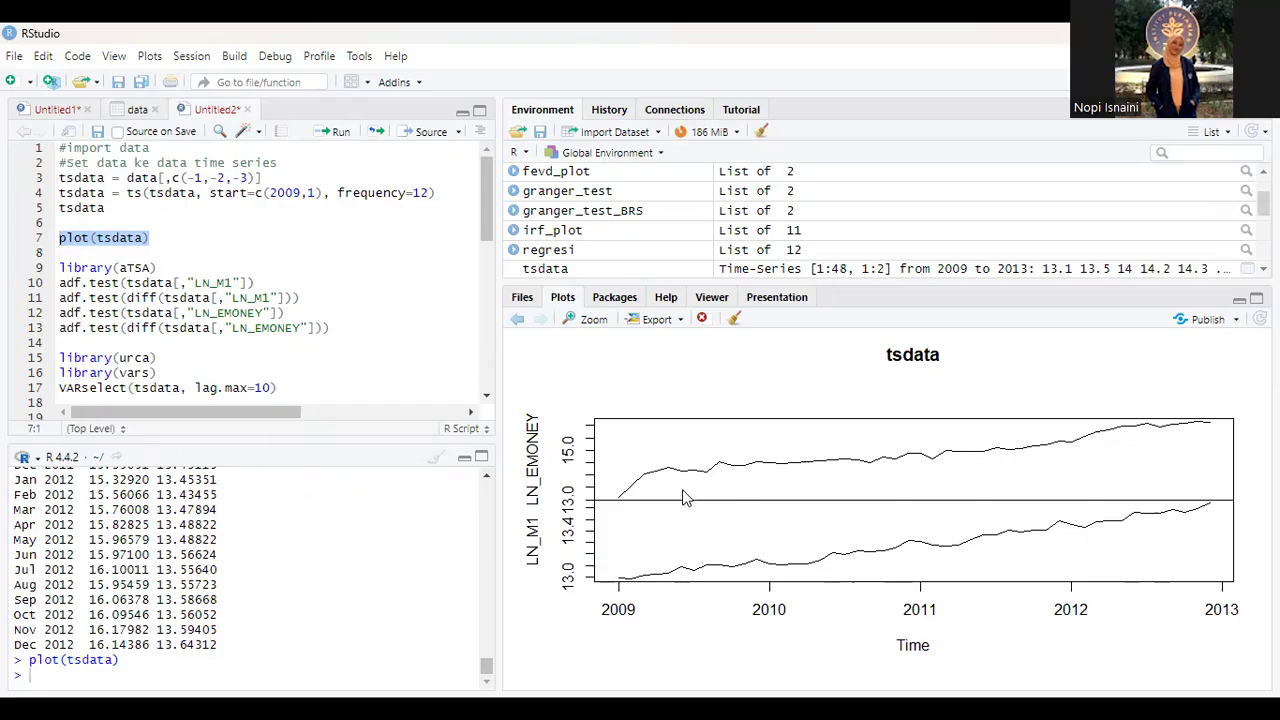
# Step: Search the installed packages for "atsa" to check the library required by script line 9
pyautogui.click(310, 328)
pyautogui.scroll(-1, 312, 330)
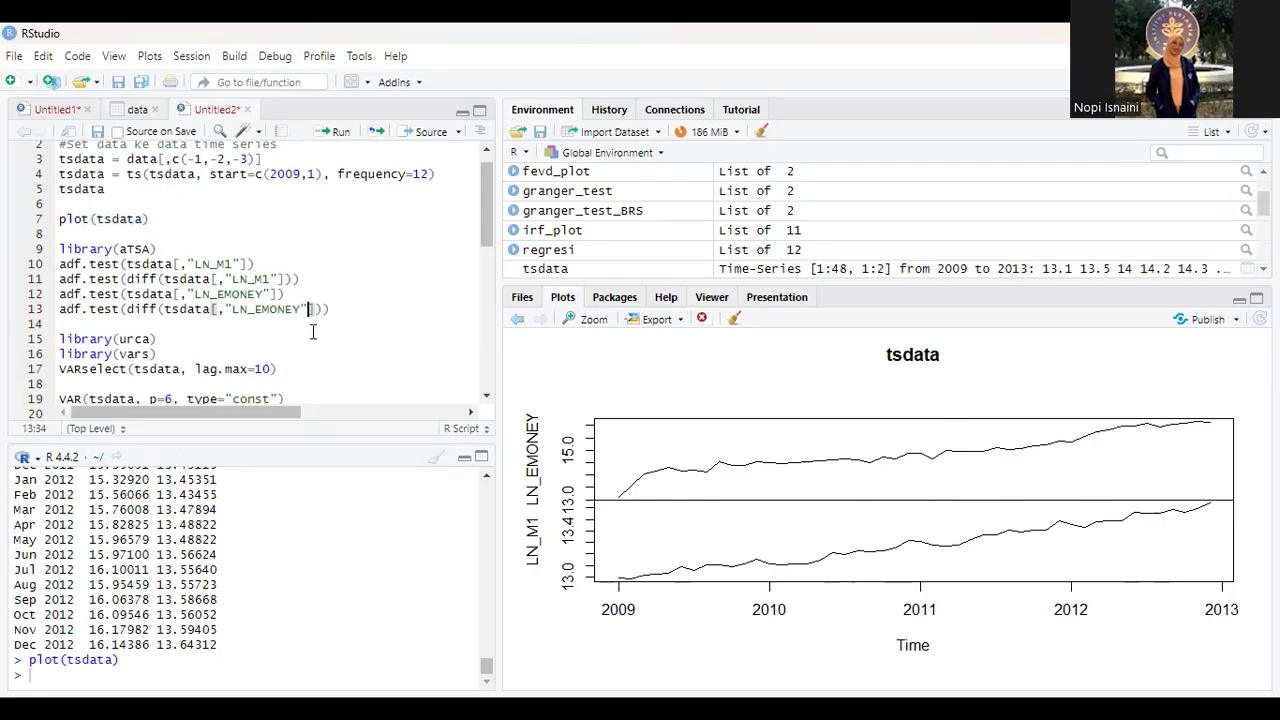
pyautogui.click(170, 249)
pyautogui.click(615, 297)
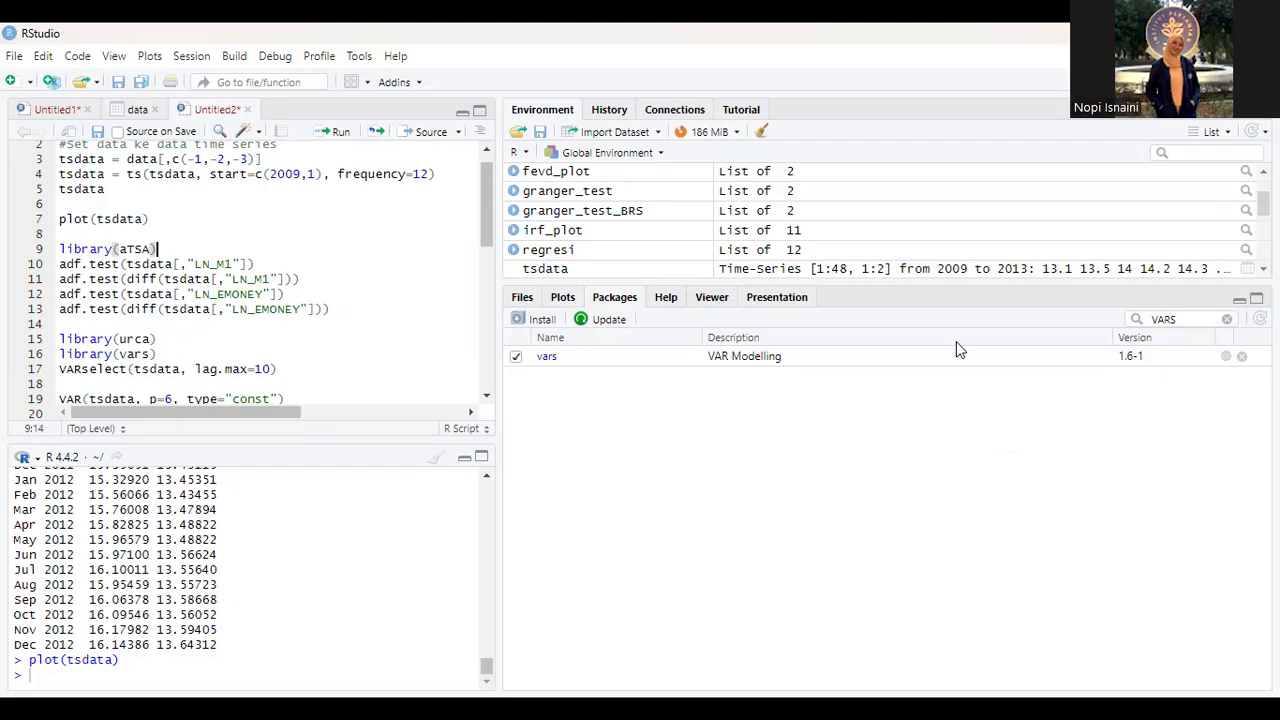
pyautogui.click(1184, 316)
pyautogui.press('BackSpace')
pyautogui.press('BackSpace')
pyautogui.press('BackSpace')
pyautogui.press('BackSpace')
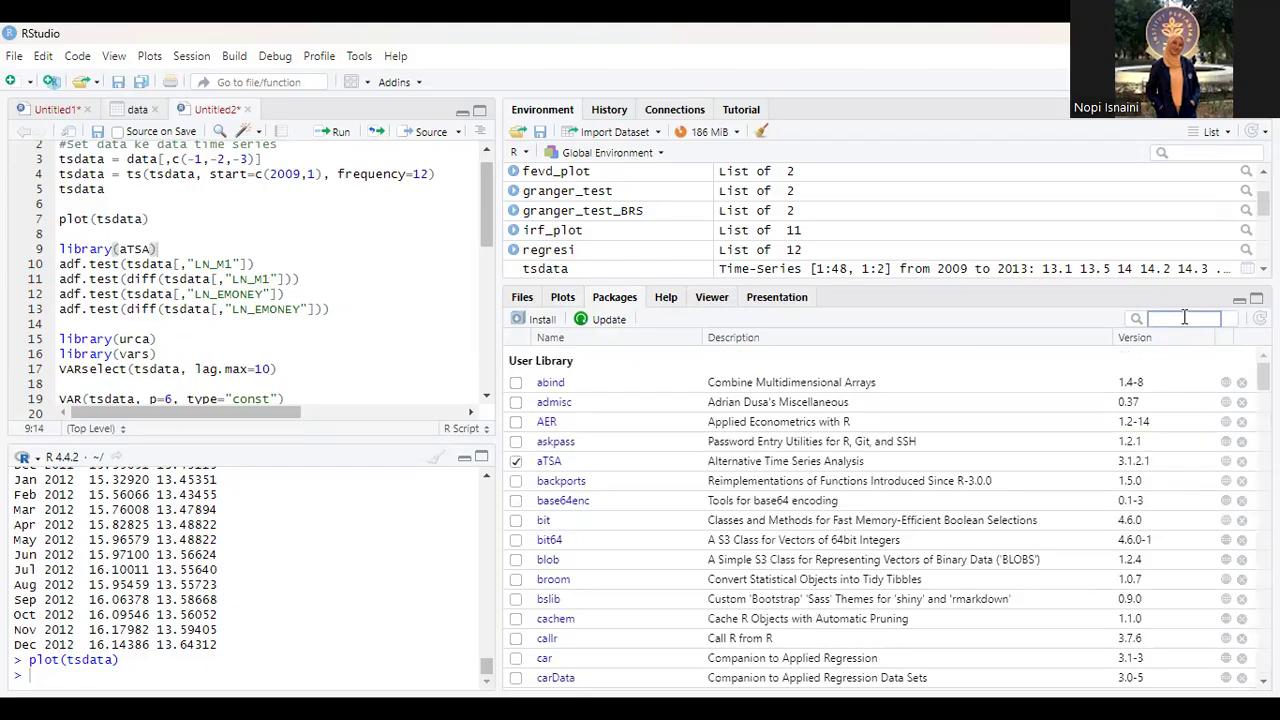
pyautogui.write('atsa')
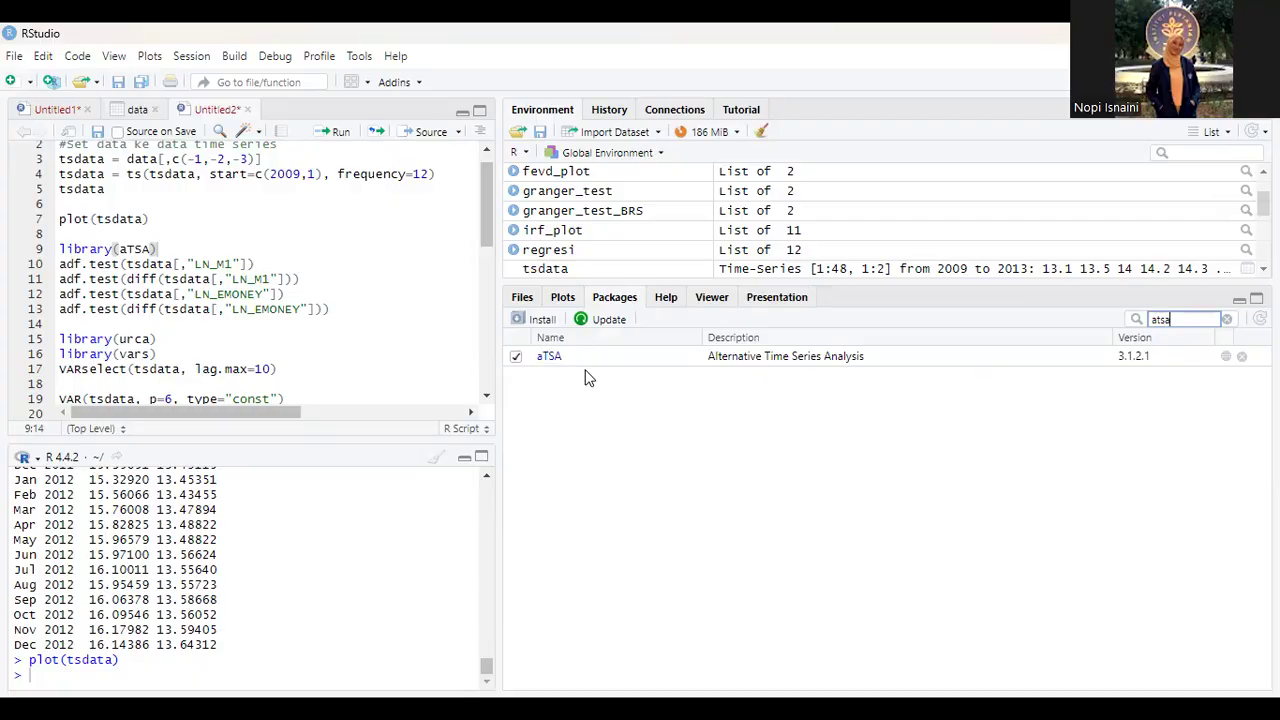
# Step: Open the package installation dialog and cancel it without installing anything
pyautogui.click(542, 319)
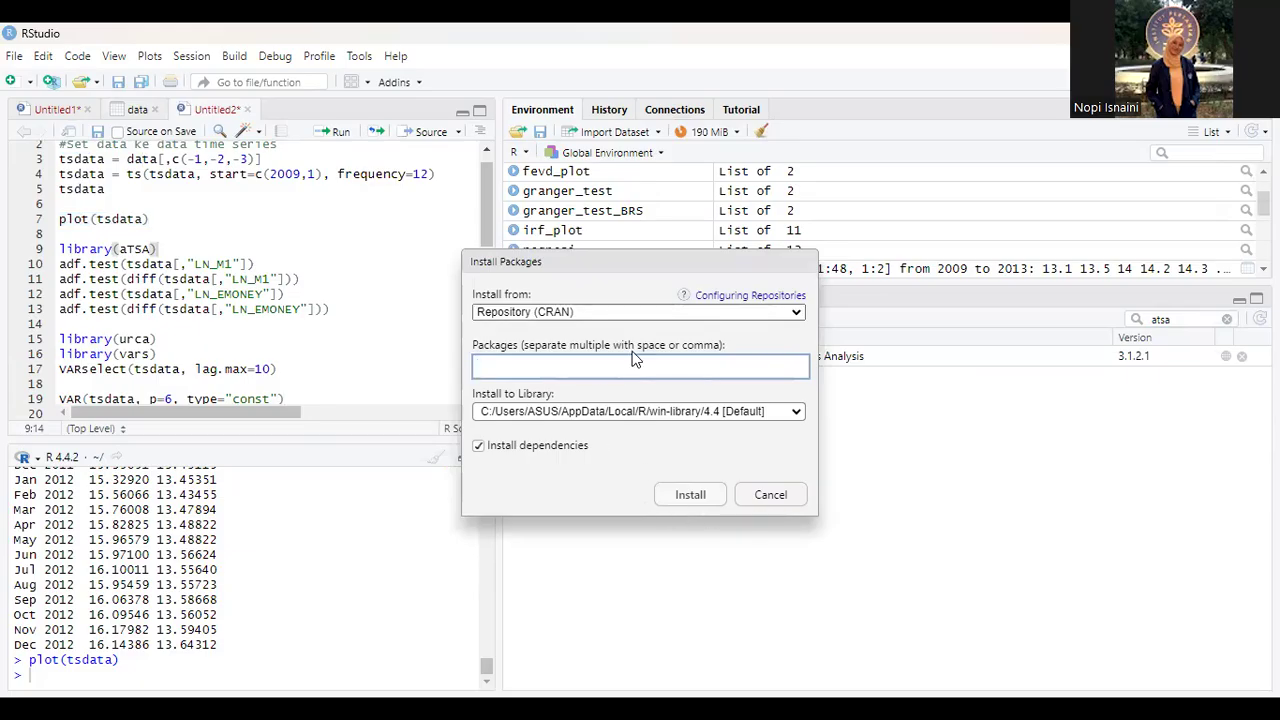
pyautogui.click(774, 494)
# Step: Run script lines 10 to 13 to perform adf.test on LN_M1, LN_EMONEY and the first difference of each
pyautogui.scroll(-1, 234, 338)
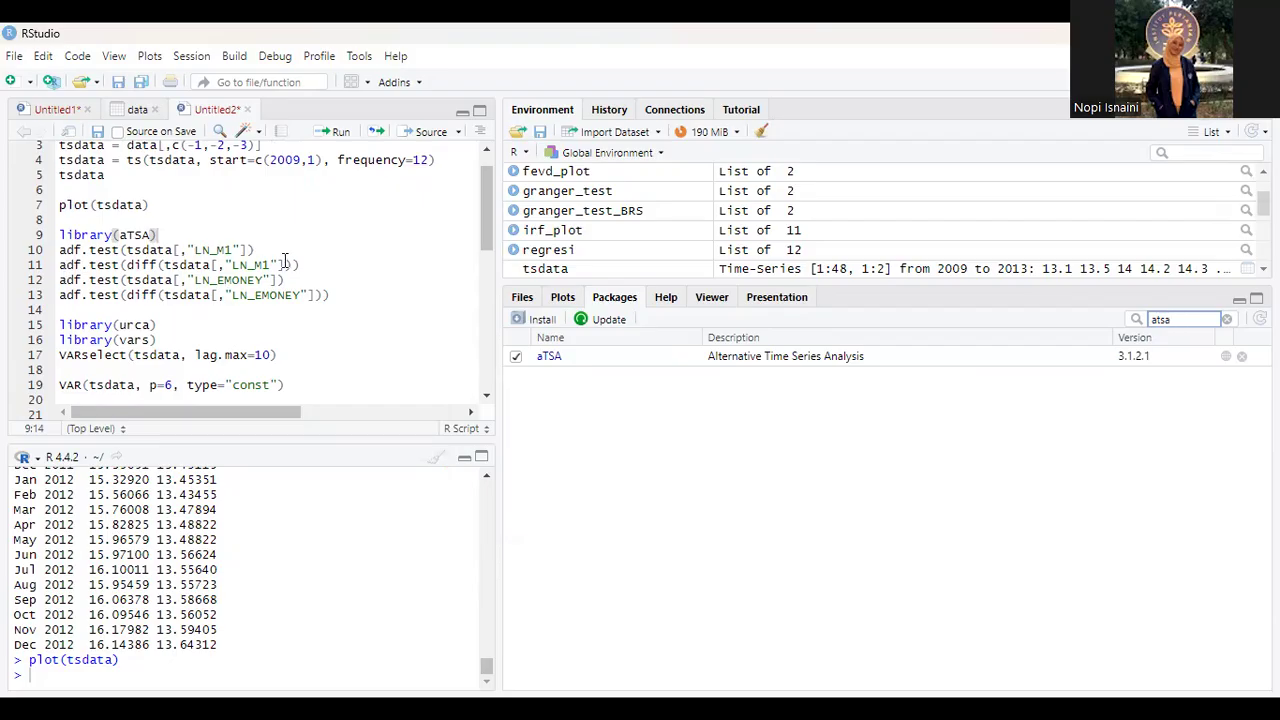
pyautogui.moveTo(59, 245); pyautogui.dragTo(344, 291)
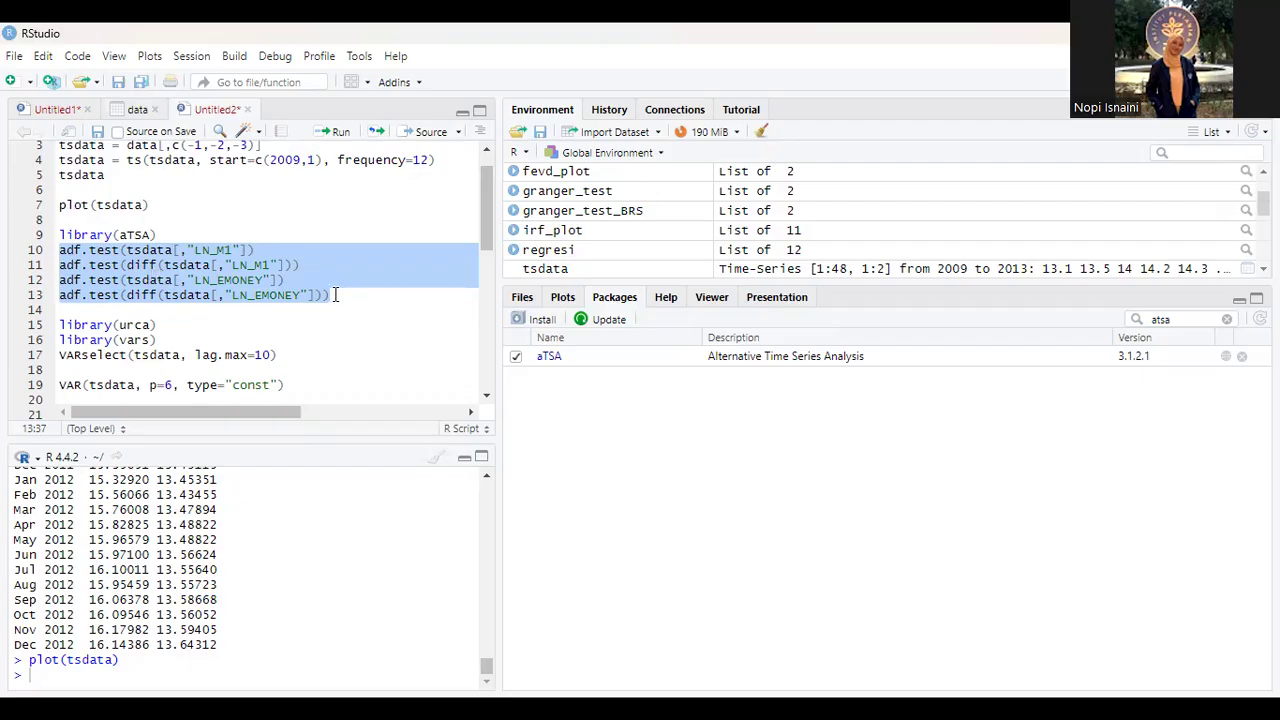
pyautogui.moveTo(333, 294); pyautogui.dragTo(58, 250)
pyautogui.click(335, 131)
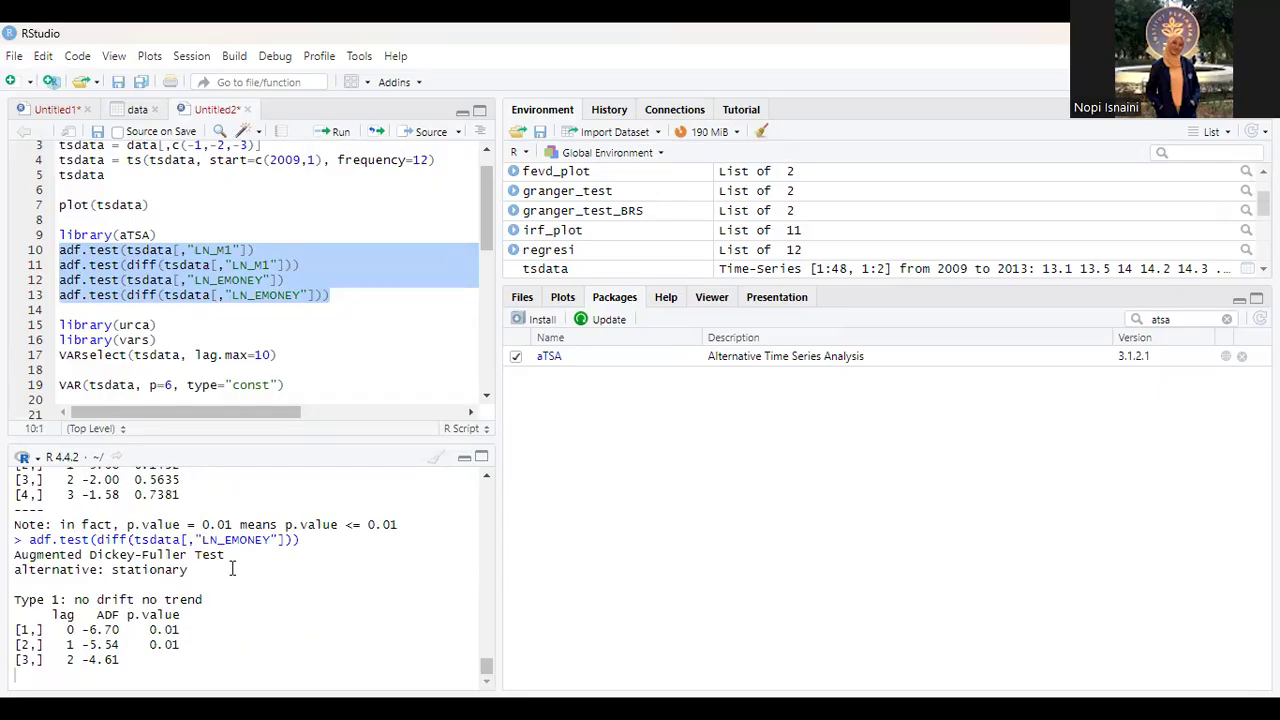
# Step: Examine the Augmented Dickey-Fuller output for undifferenced LN_M1, comparing the p-values across all three test types
pyautogui.scroll(10, 232, 568)
pyautogui.scroll(15, 232, 568)
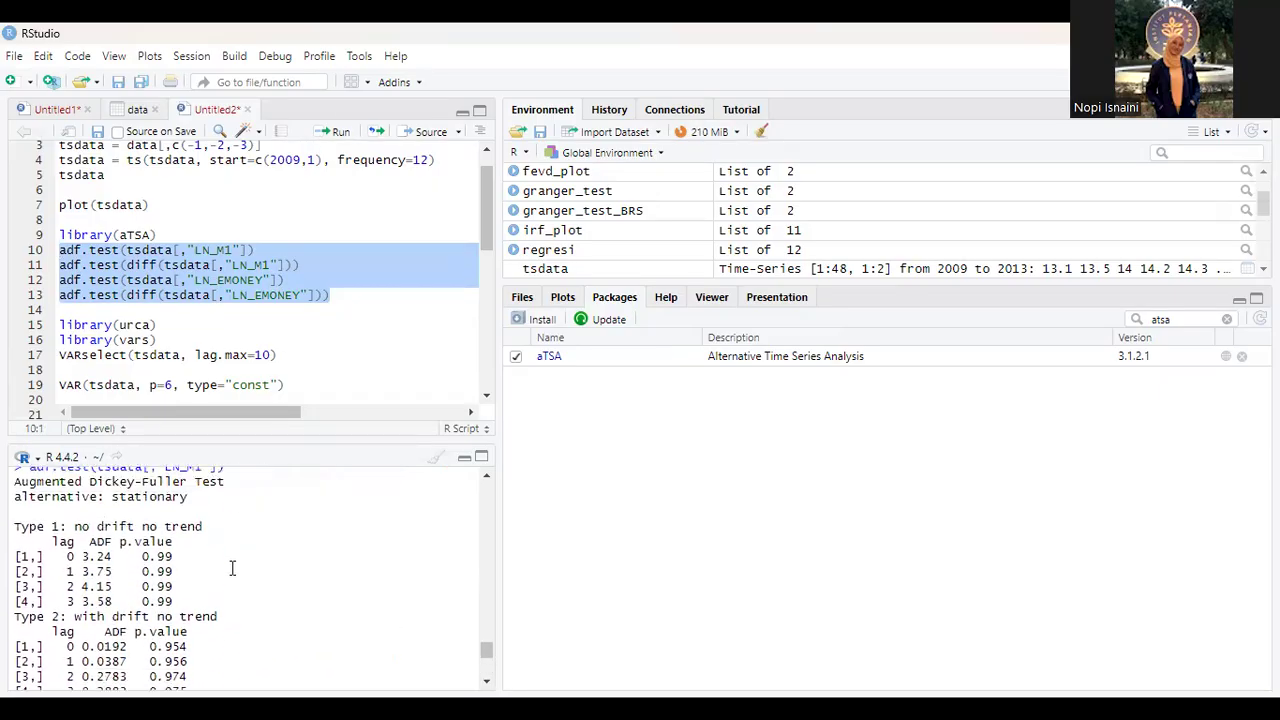
pyautogui.scroll(-13, 232, 568)
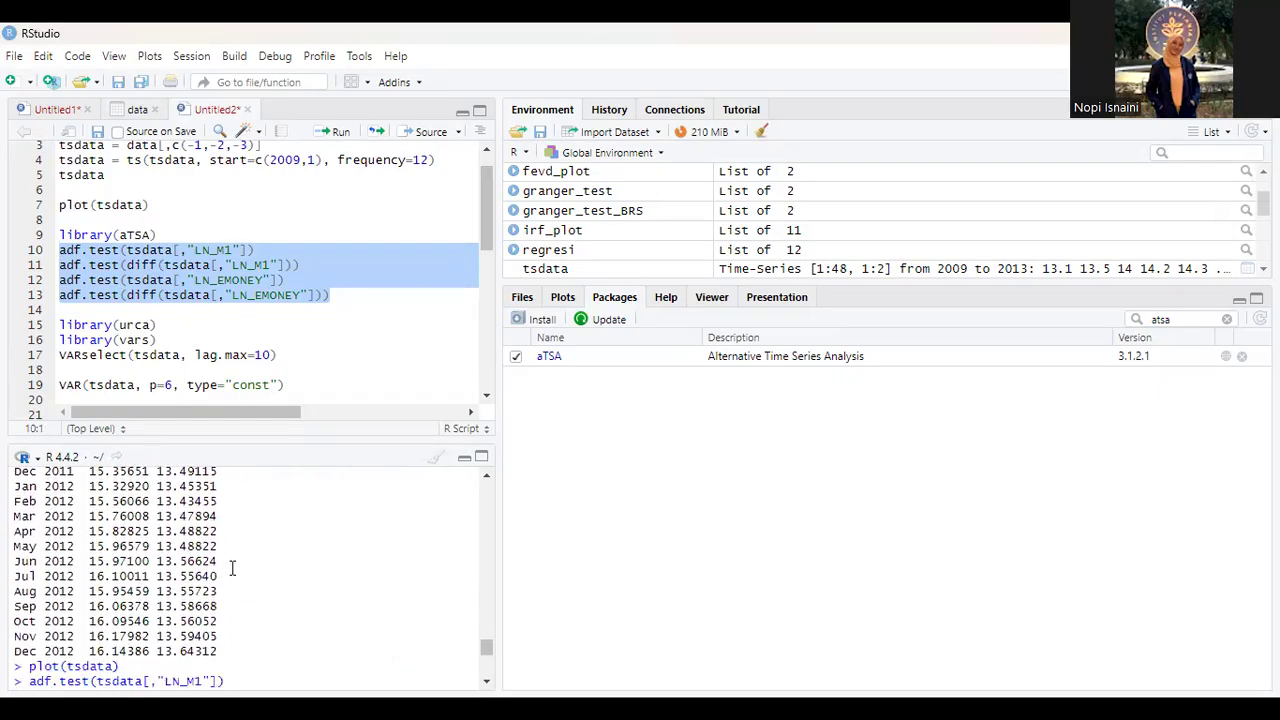
pyautogui.scroll(2, 232, 568)
pyautogui.scroll(2, 232, 568)
pyautogui.scroll(-1, 163, 538)
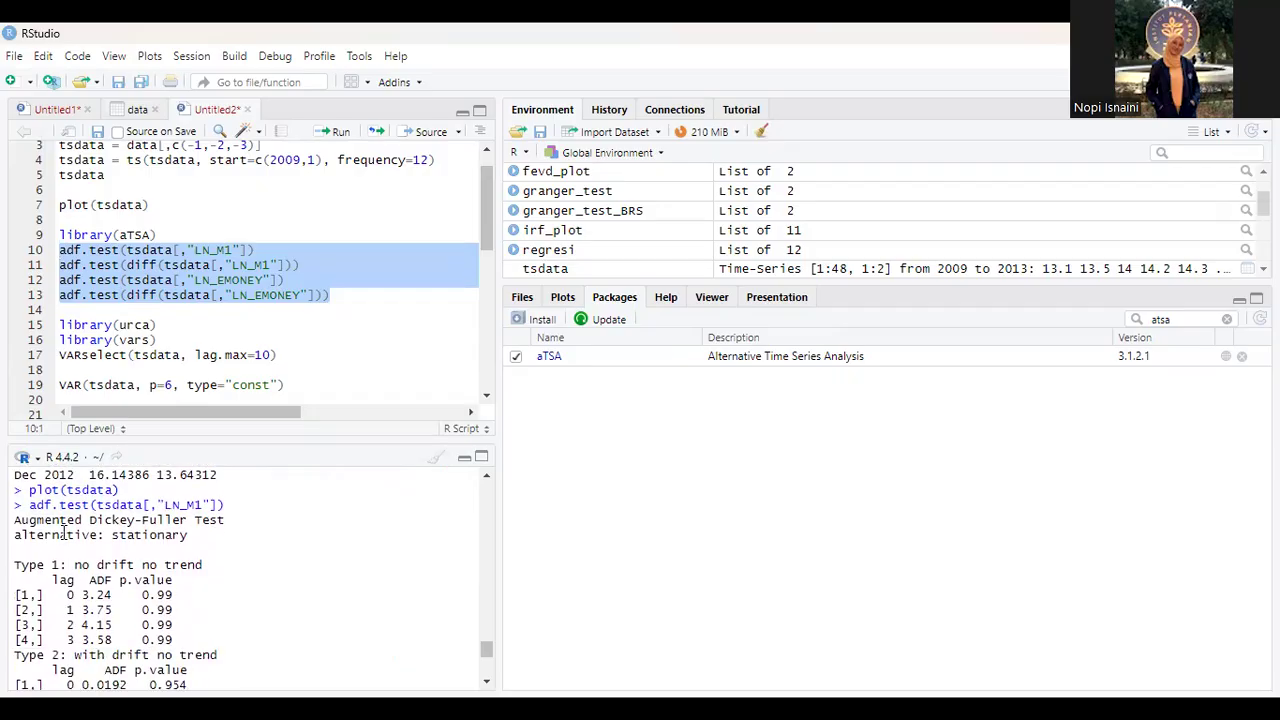
pyautogui.scroll(-2, 143, 548)
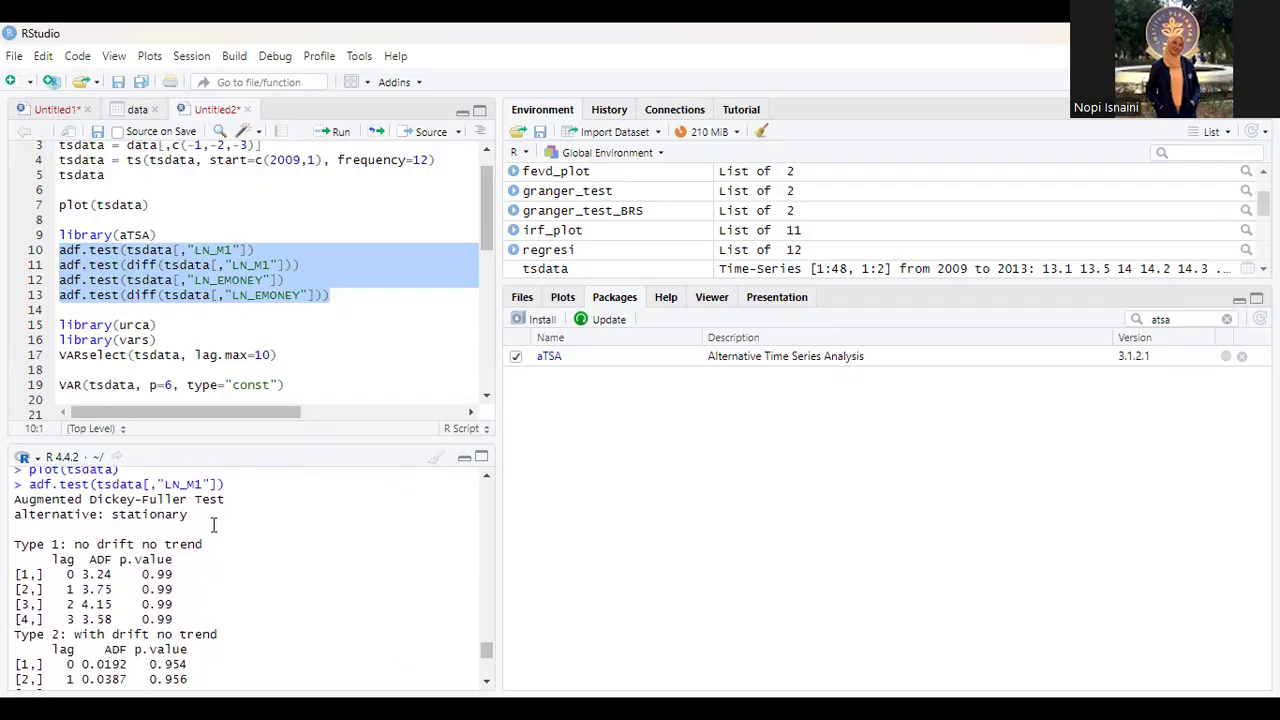
pyautogui.scroll(-2, 97, 544)
pyautogui.scroll(5, 97, 544)
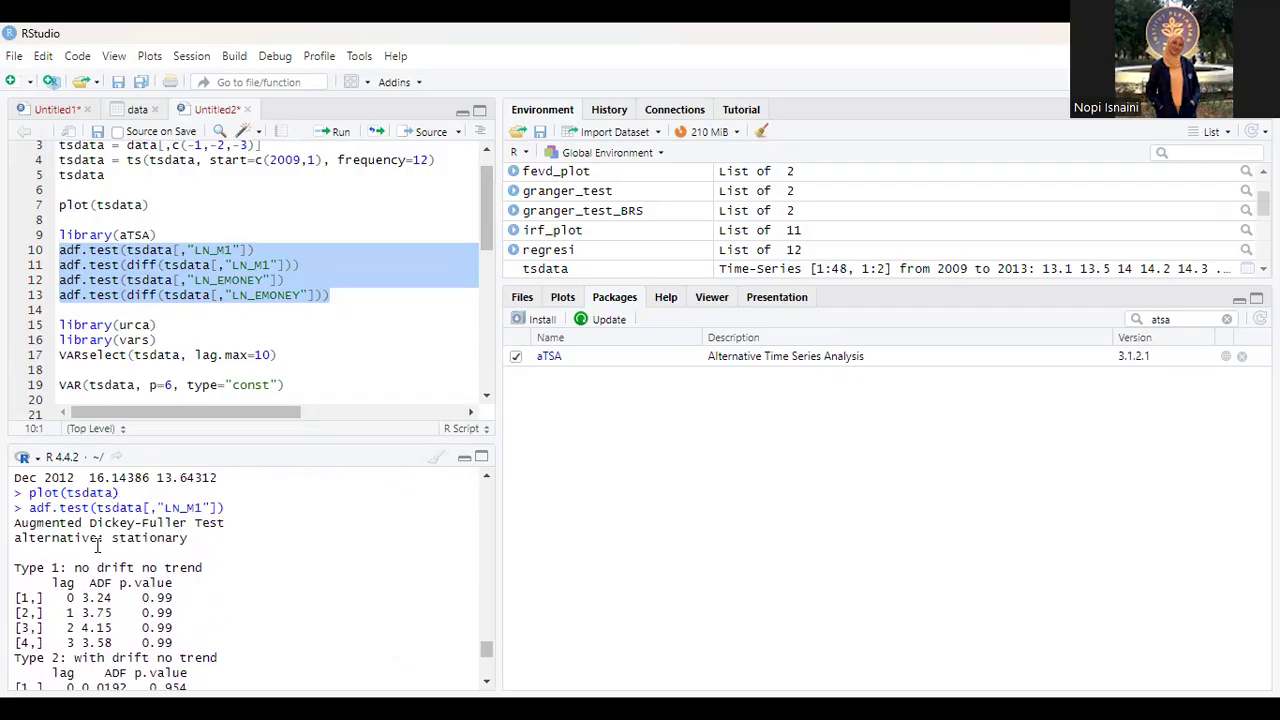
pyautogui.scroll(-1, 99, 544)
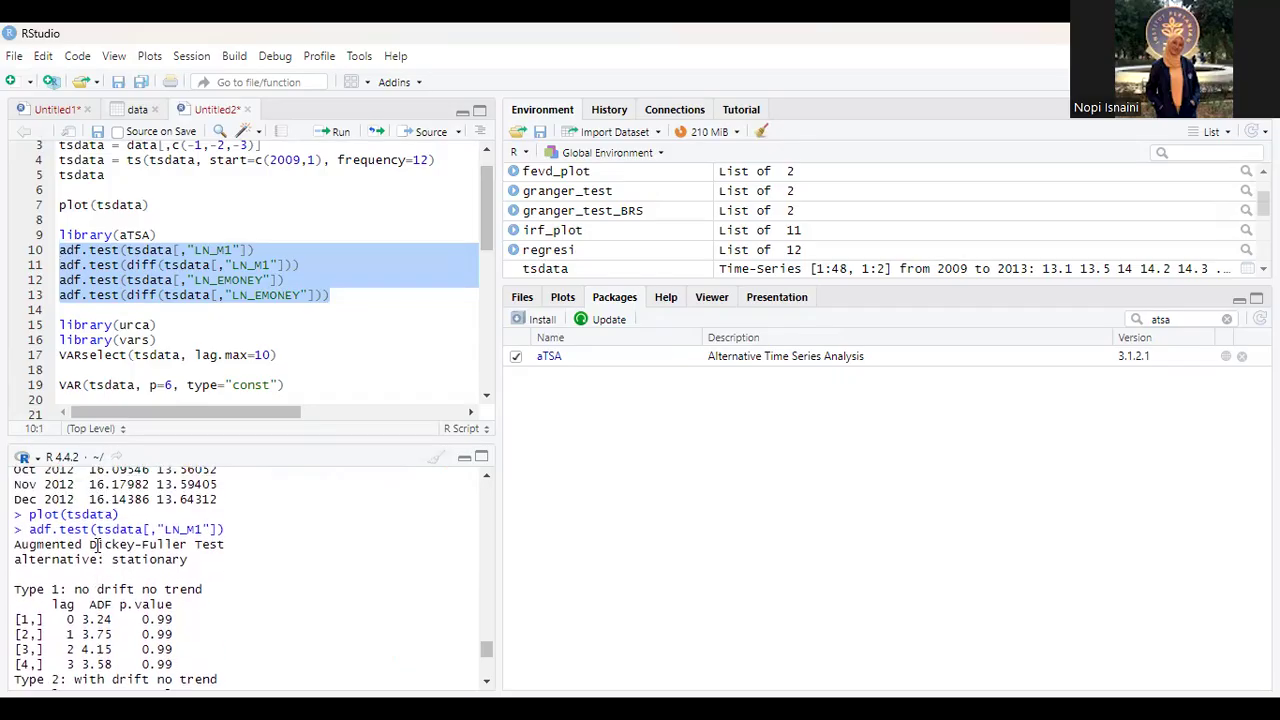
pyautogui.scroll(-1, 97, 545)
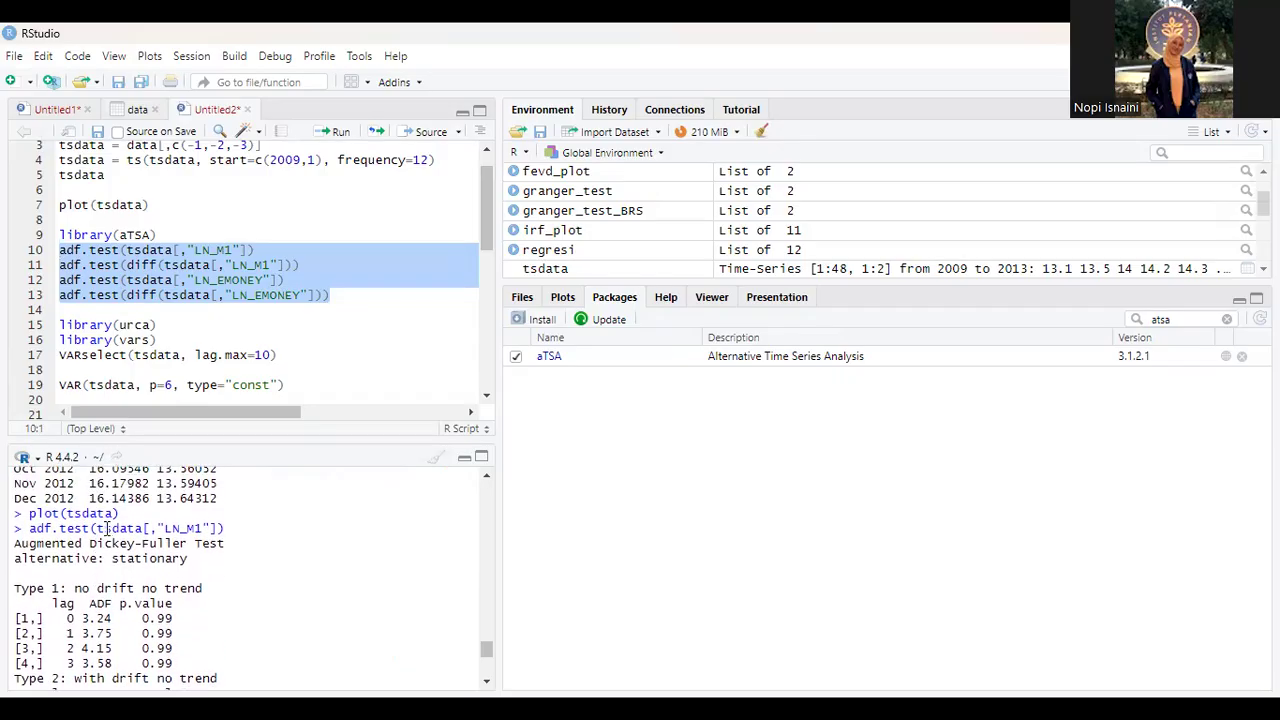
pyautogui.scroll(-3, 145, 588)
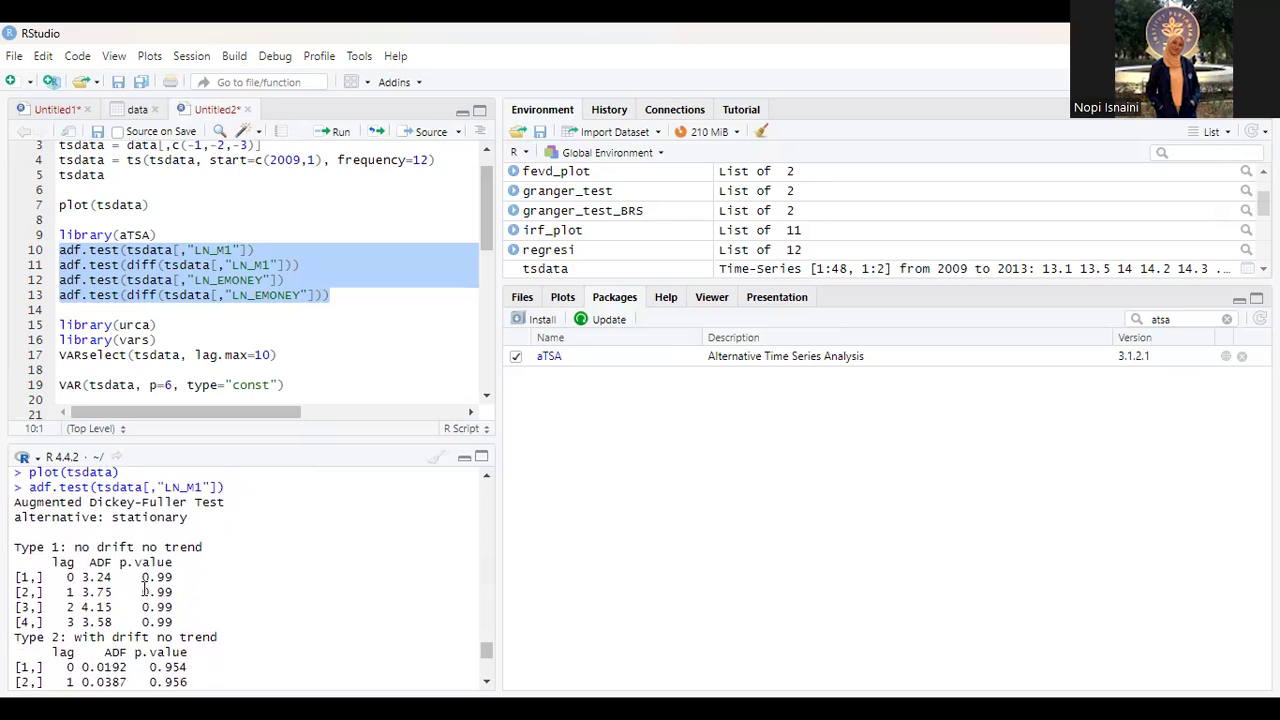
pyautogui.scroll(-3, 197, 600)
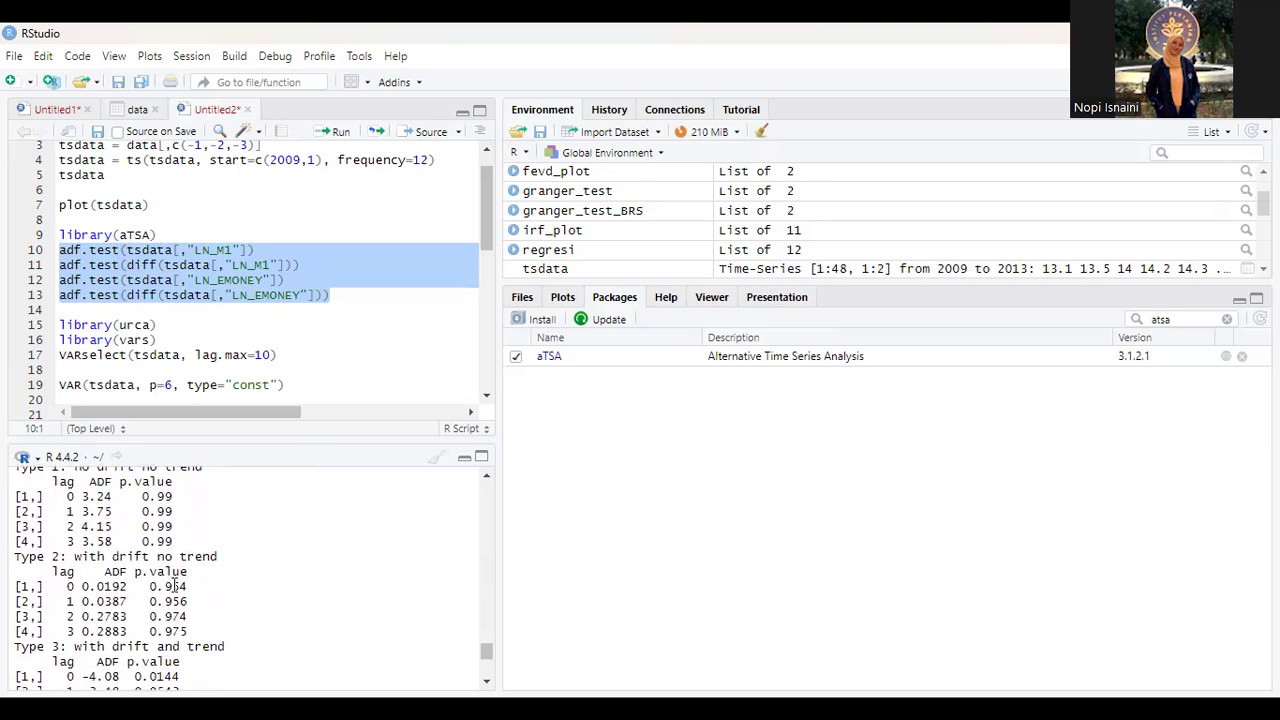
pyautogui.scroll(-3, 184, 593)
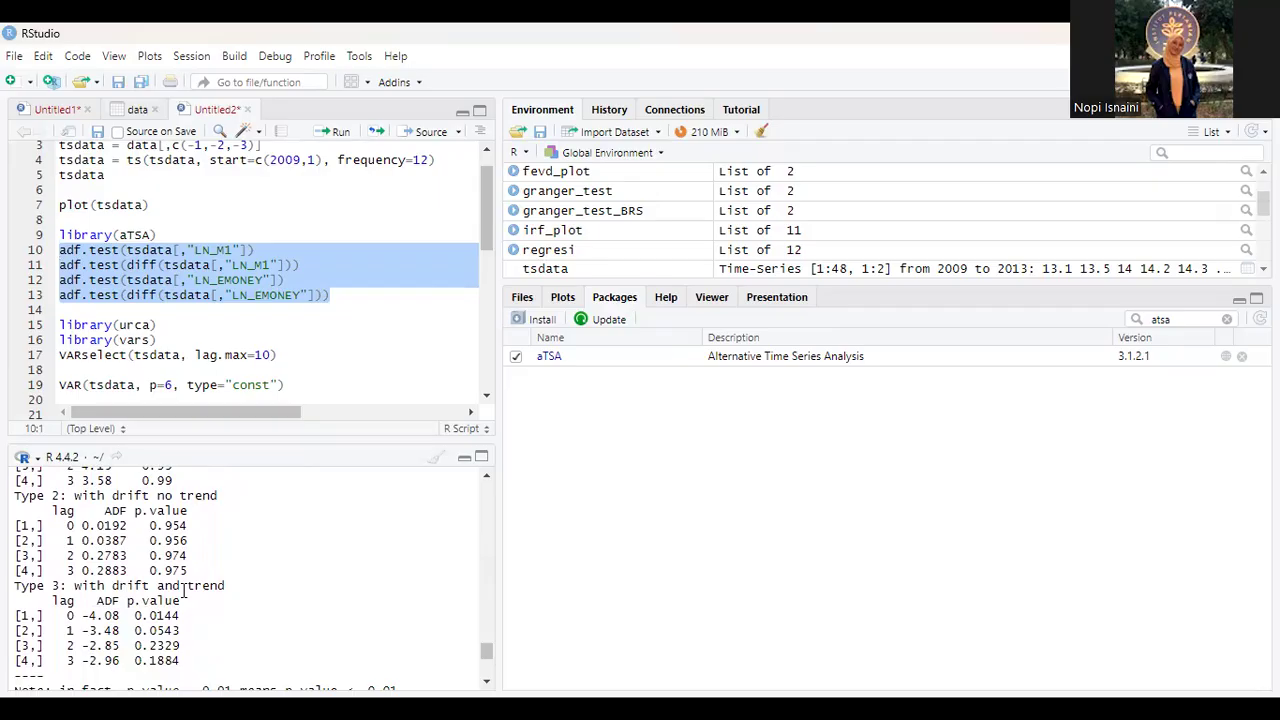
# Step: Examine the Augmented Dickey-Fuller p-values for the first difference of LN_M1 in the console output
pyautogui.scroll(-2, 184, 593)
pyautogui.scroll(-6, 184, 593)
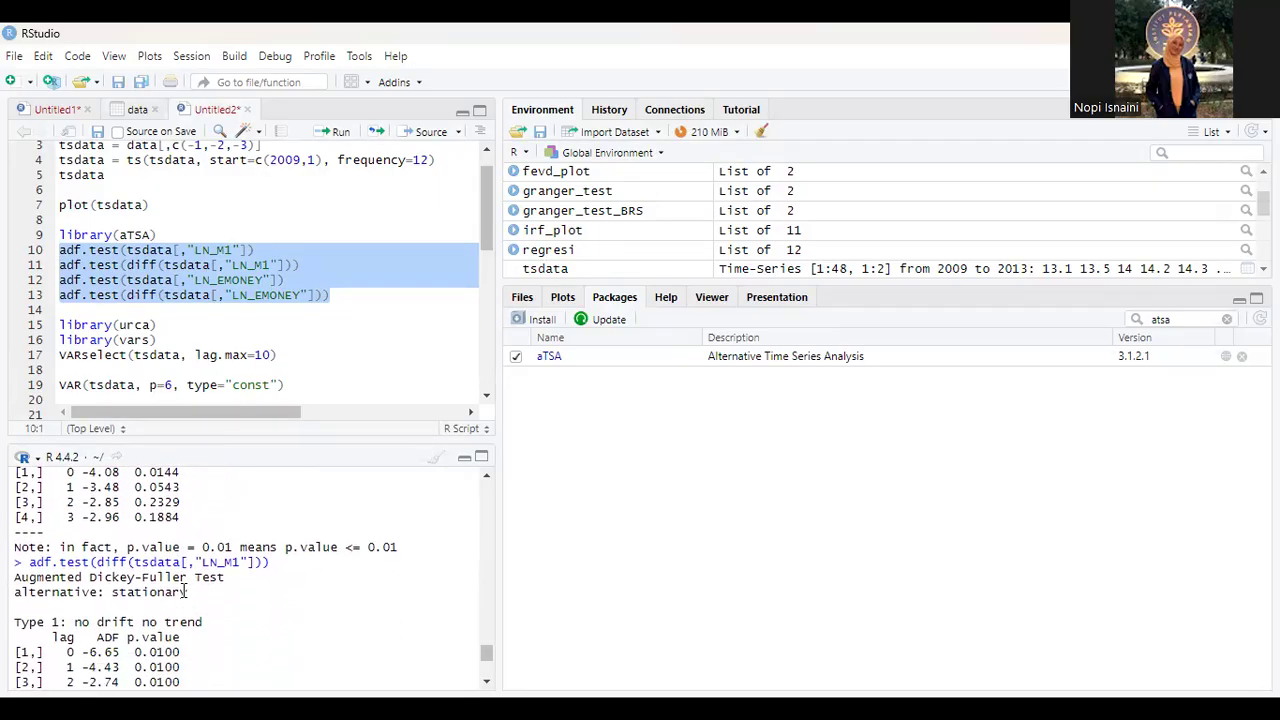
pyautogui.scroll(-2, 124, 538)
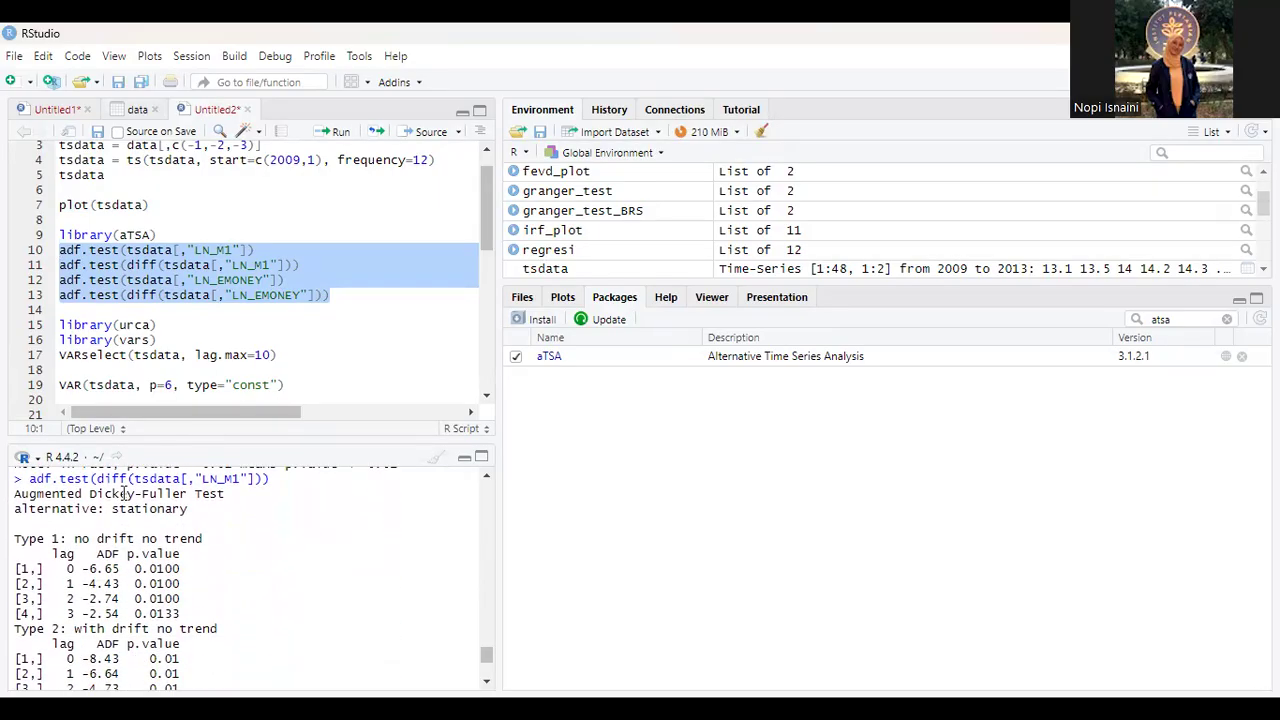
pyautogui.scroll(-5, 175, 597)
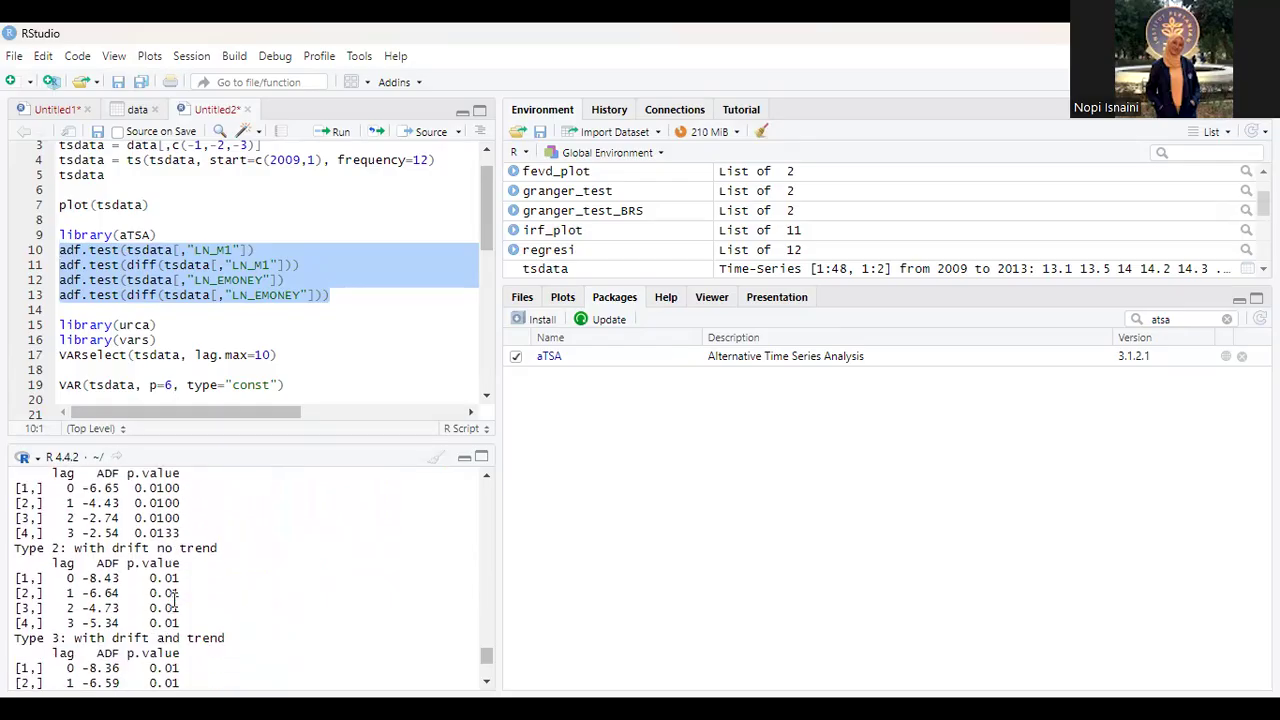
pyautogui.scroll(-6, 158, 601)
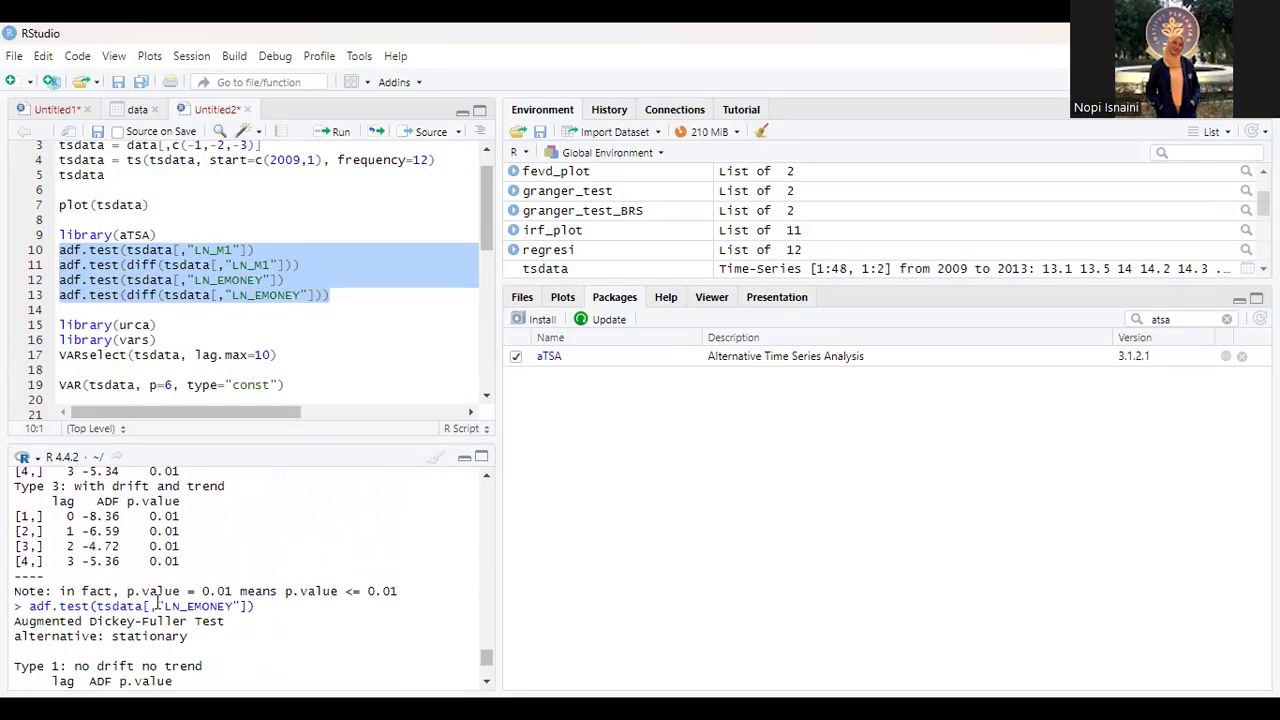
pyautogui.scroll(5, 158, 601)
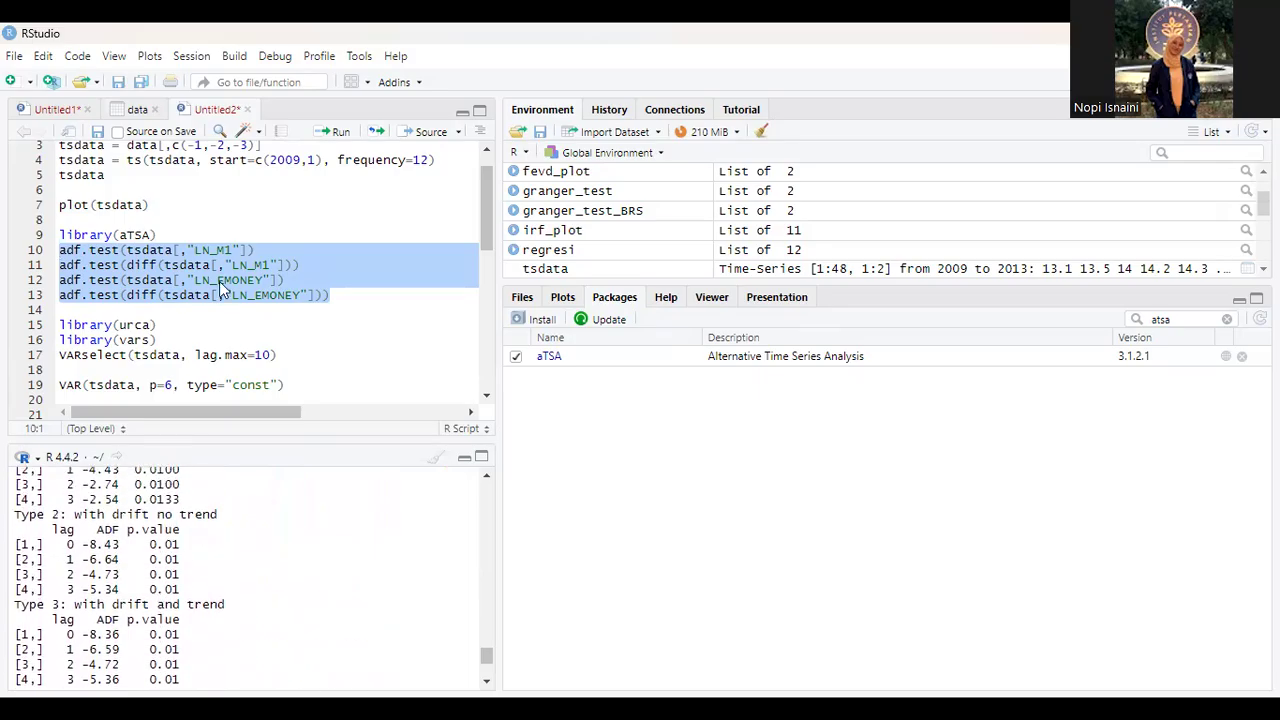
# Step: Examine the Augmented Dickey-Fuller p-values for LN_EMONEY in levels and in first differences
pyautogui.scroll(-5, 195, 546)
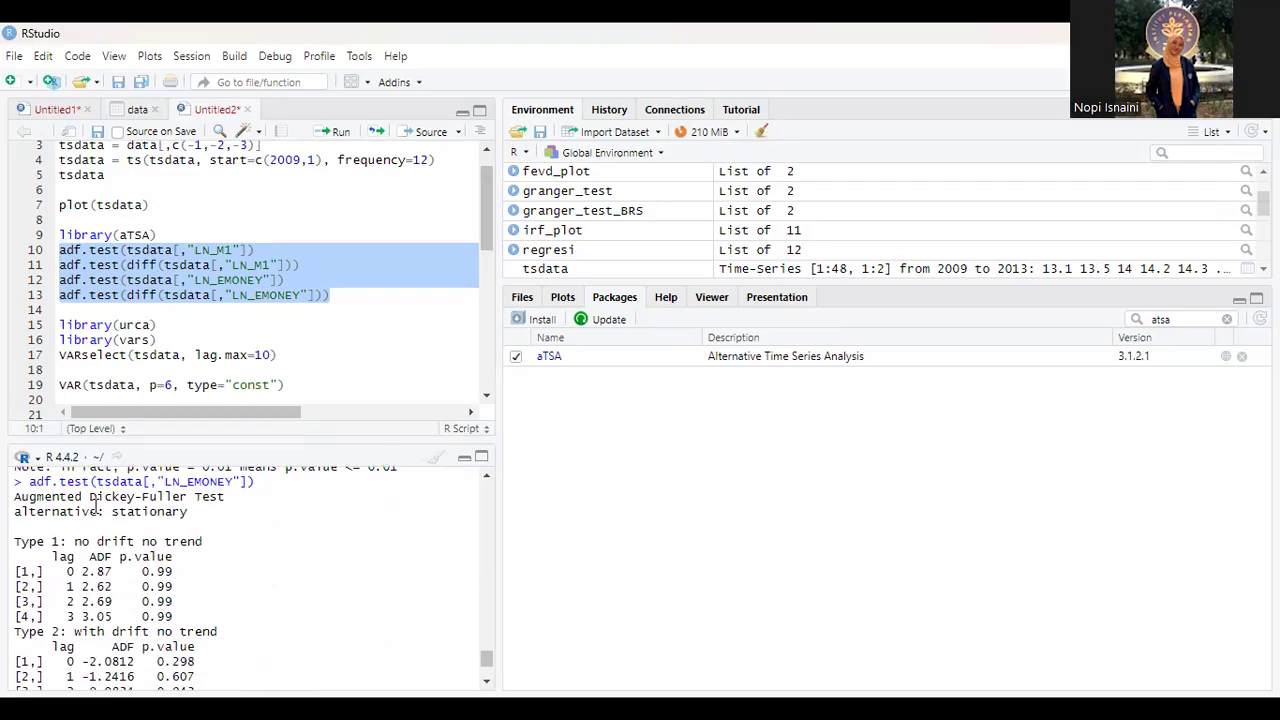
pyautogui.scroll(1, 195, 522)
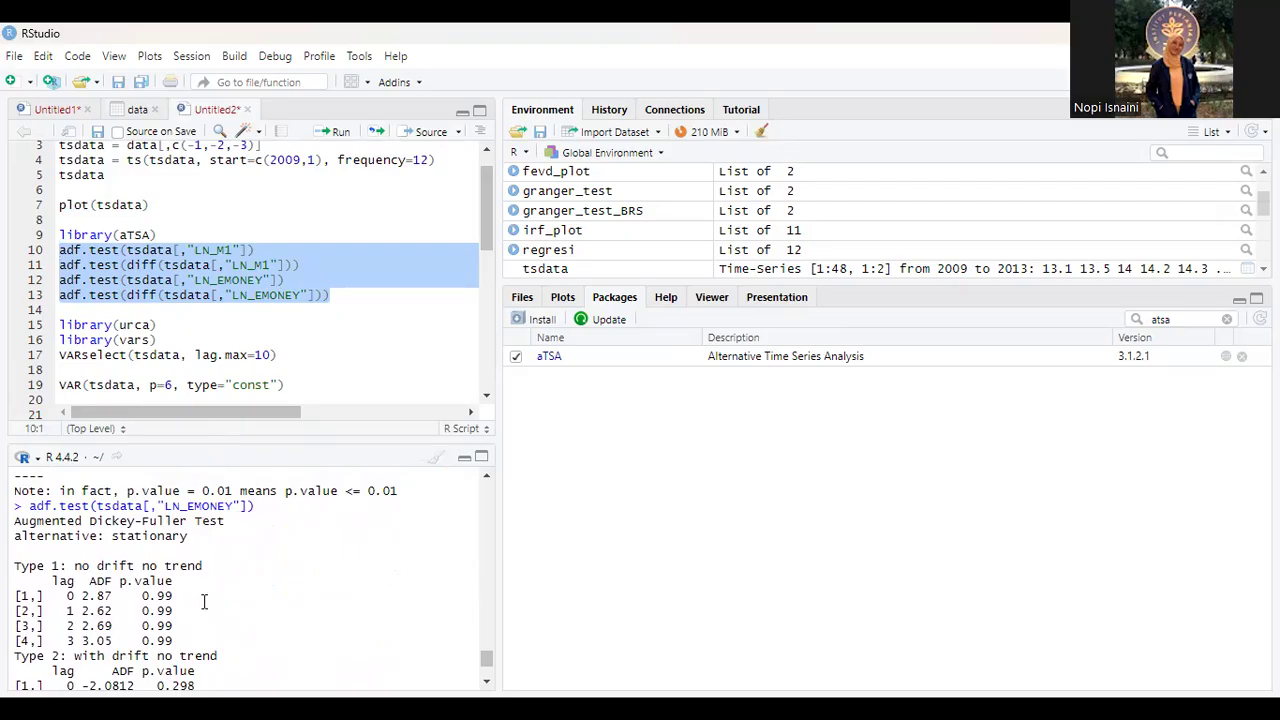
pyautogui.scroll(-1, 203, 601)
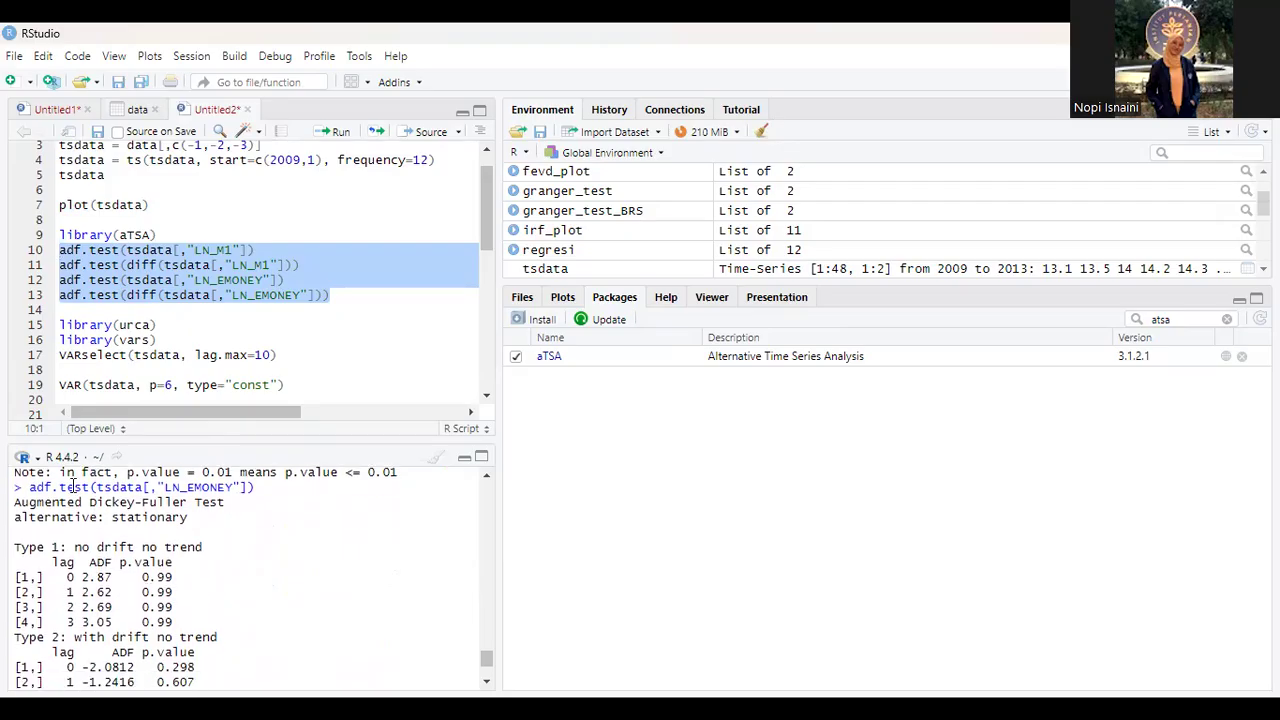
pyautogui.scroll(-10, 158, 608)
pyautogui.scroll(-2, 135, 530)
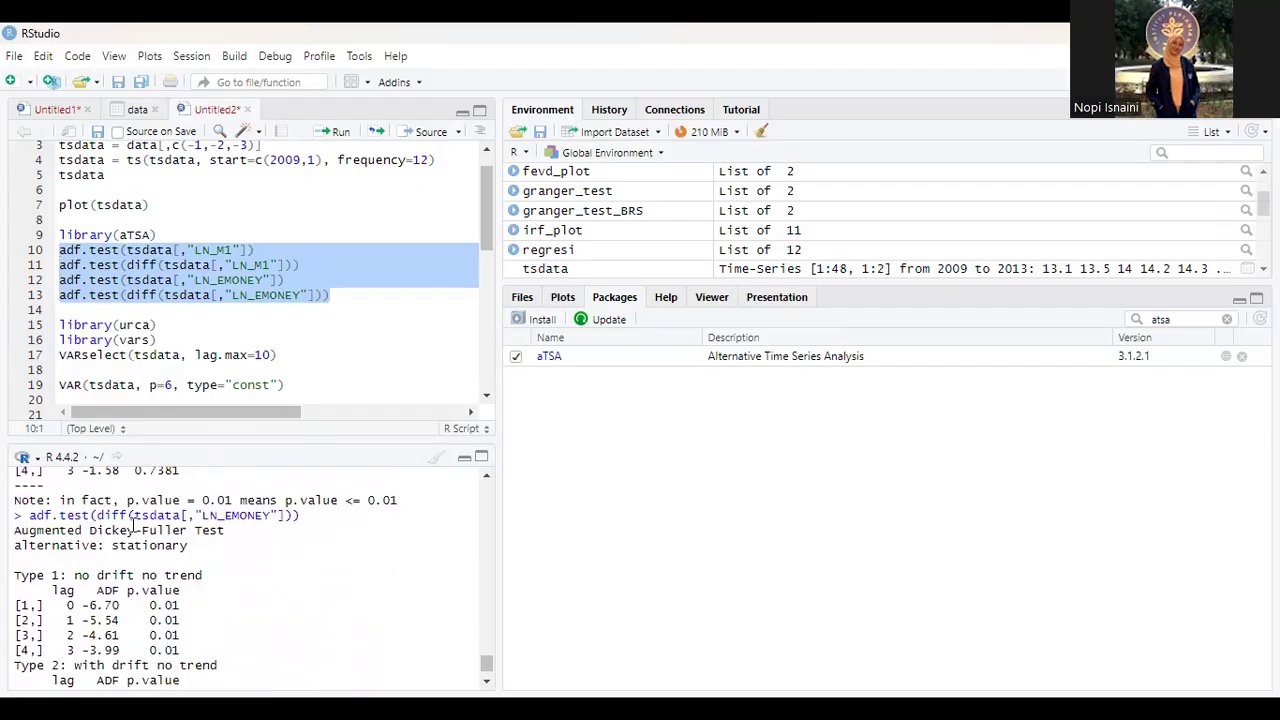
pyautogui.scroll(-2, 127, 520)
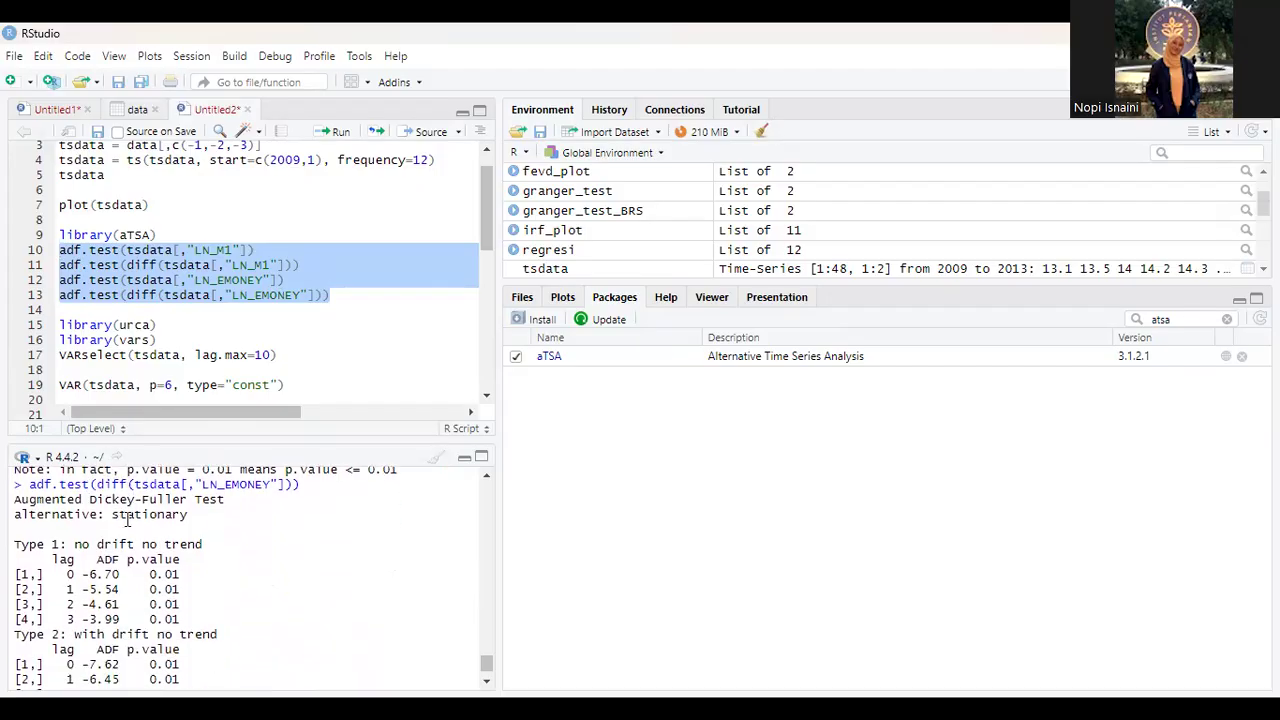
pyautogui.scroll(-5, 127, 520)
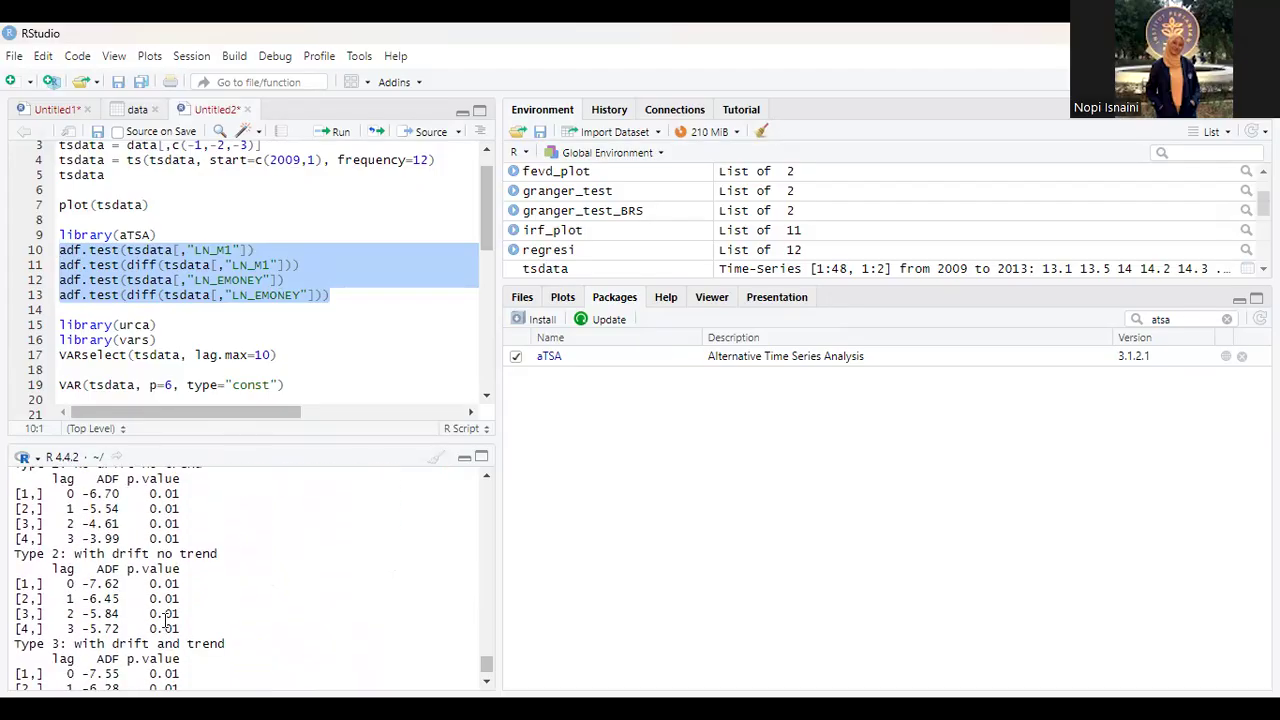
# Step: Search the installed packages for "urca" to check the library required by script line 15
pyautogui.click(164, 339)
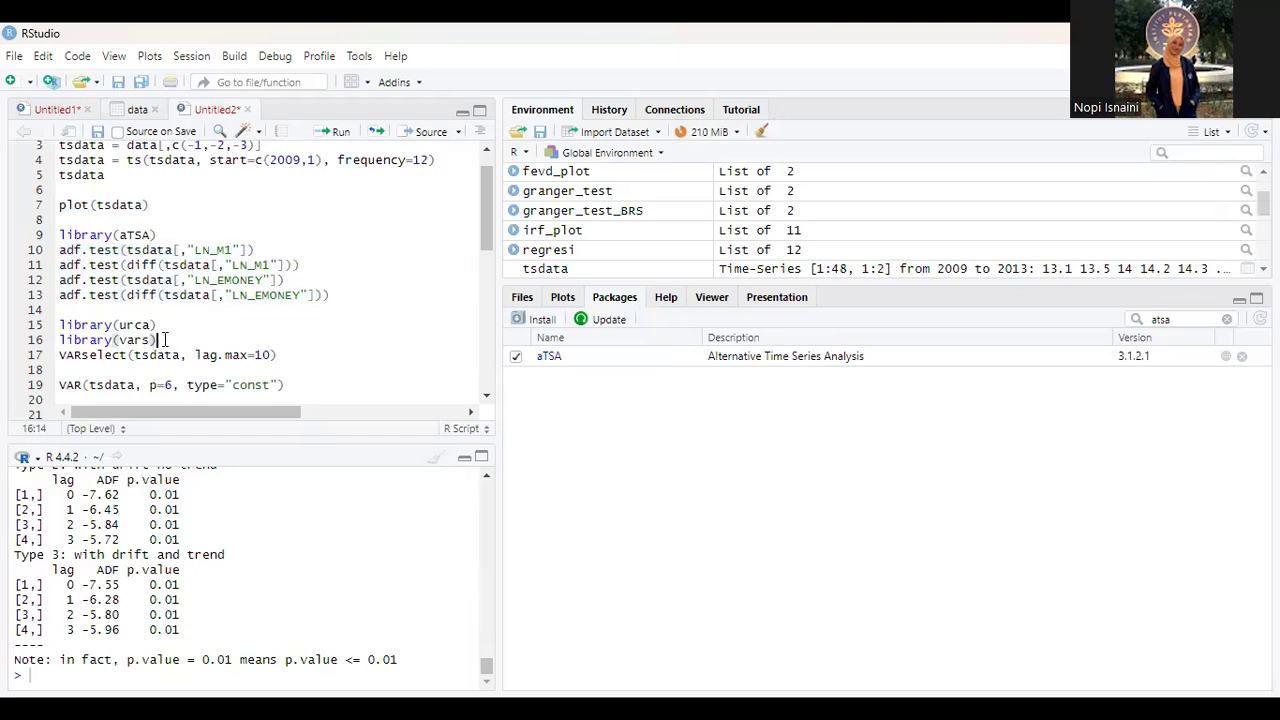
pyautogui.scroll(-1, 165, 340)
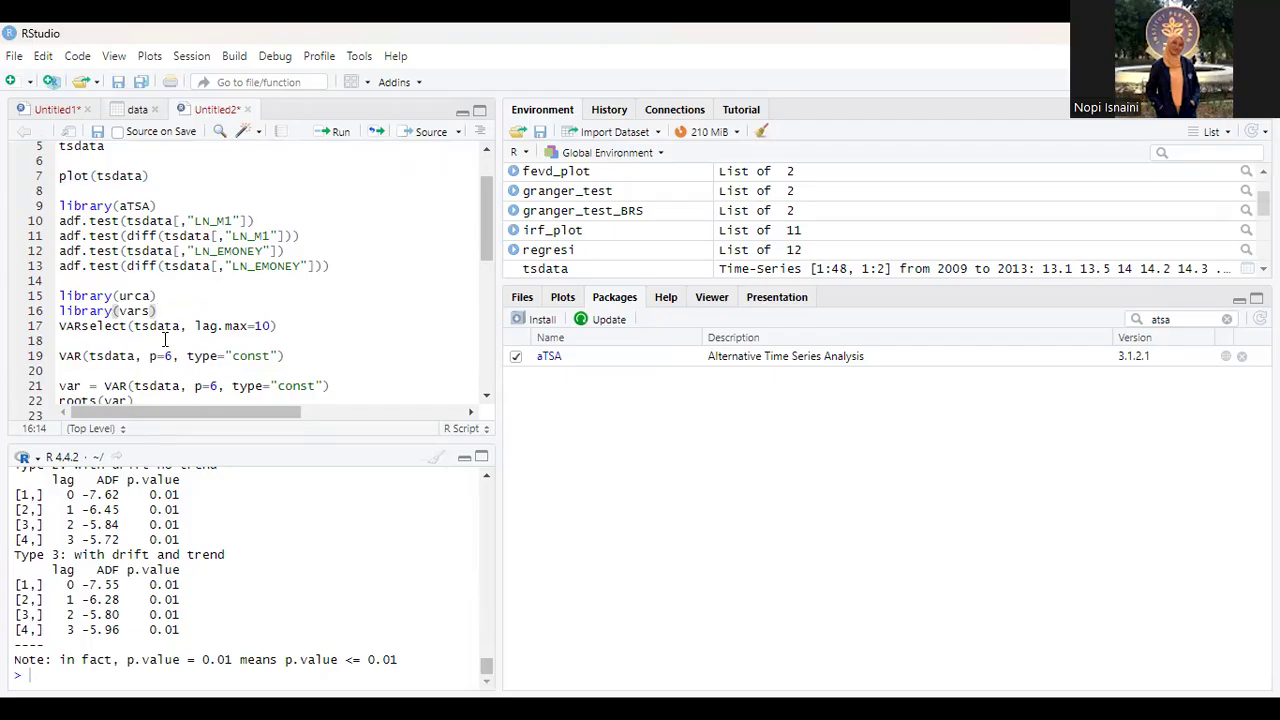
pyautogui.scroll(-1, 165, 340)
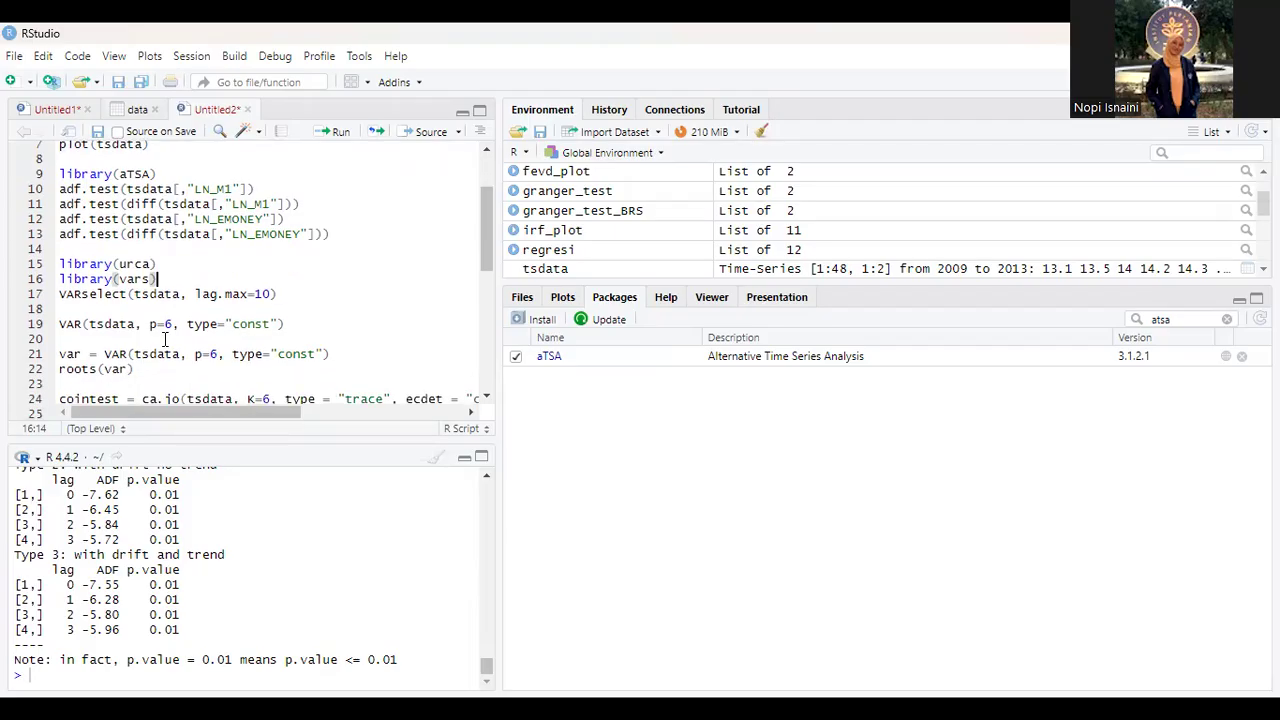
pyautogui.click(169, 262)
pyautogui.doubleClick(1180, 316)
pyautogui.press('BackSpace')
pyautogui.press('BackSpace')
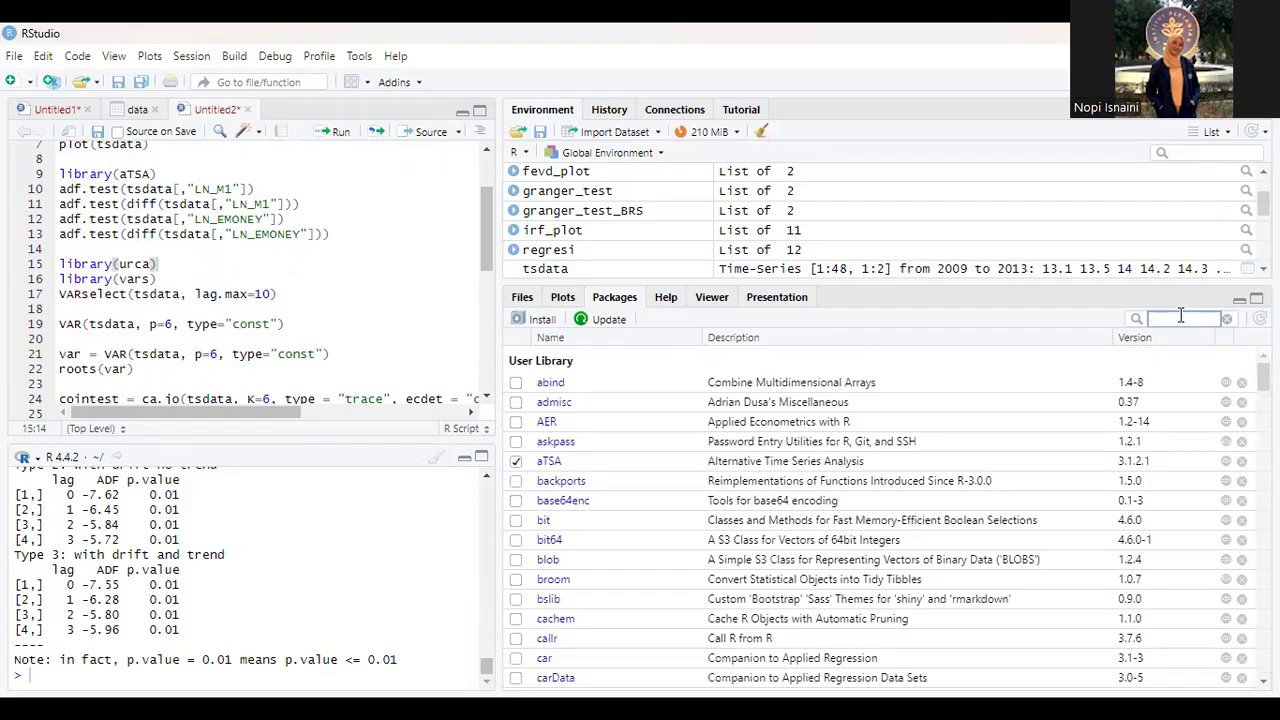
pyautogui.write('urca')
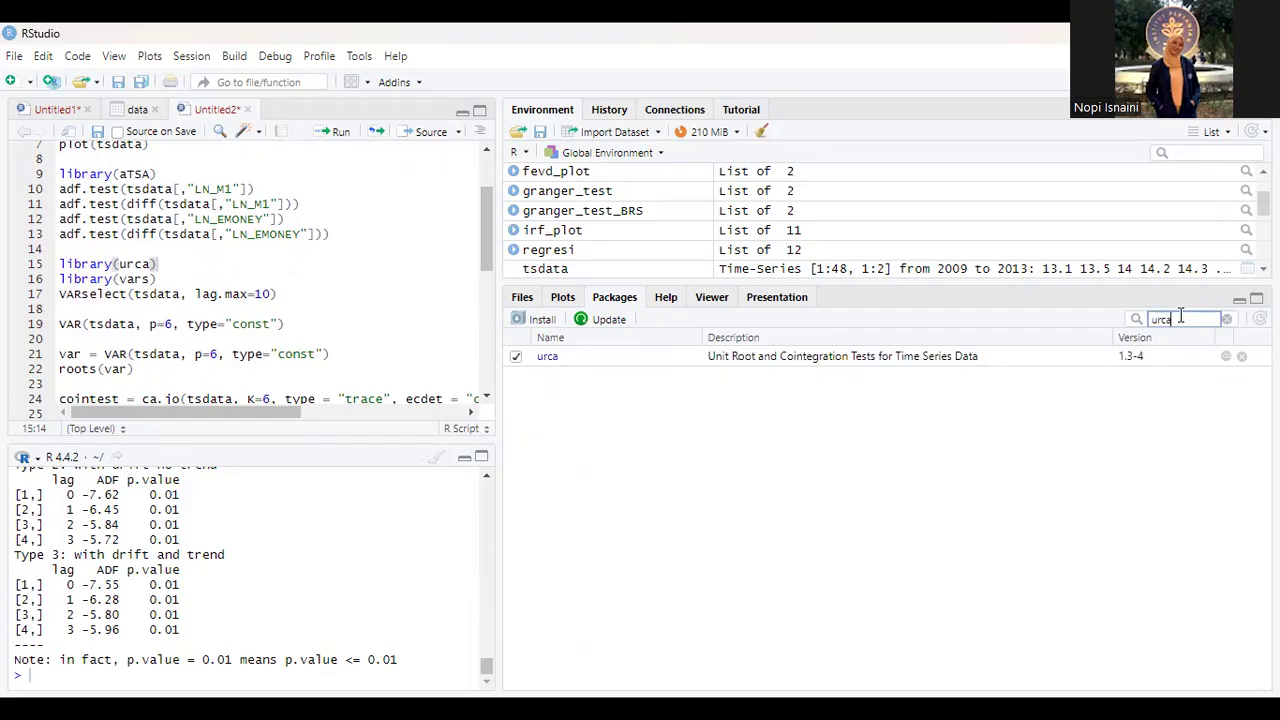
pyautogui.click(515, 356)
# Step: Search the installed packages for "vars" to check the library required by script line 16
pyautogui.press('BackSpace')
pyautogui.press('BackSpace')
pyautogui.press('BackSpace')
pyautogui.press('BackSpace')
pyautogui.write('vars')
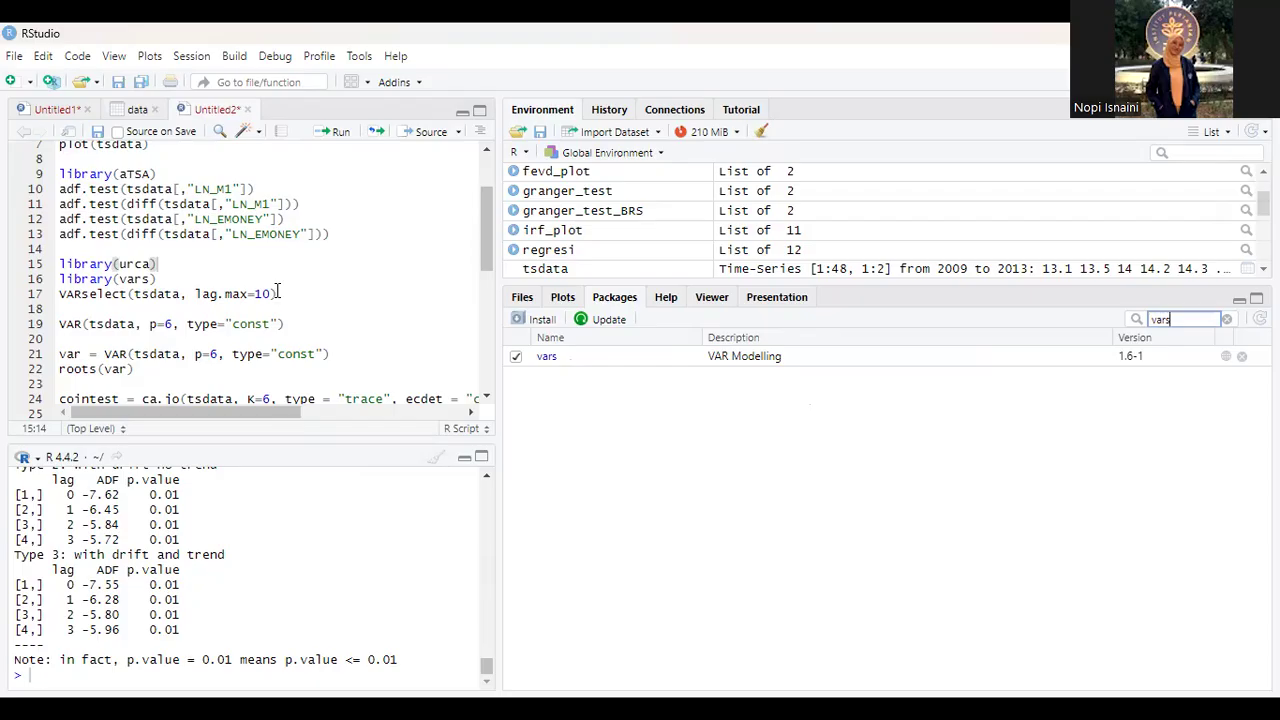
# Step: Run script lines 15 to 17 to load urca and vars and execute VARselect(tsdata, lag.max=10), and review the lag selection criteria
pyautogui.moveTo(279, 293); pyautogui.dragTo(59, 264)
pyautogui.click(334, 131)
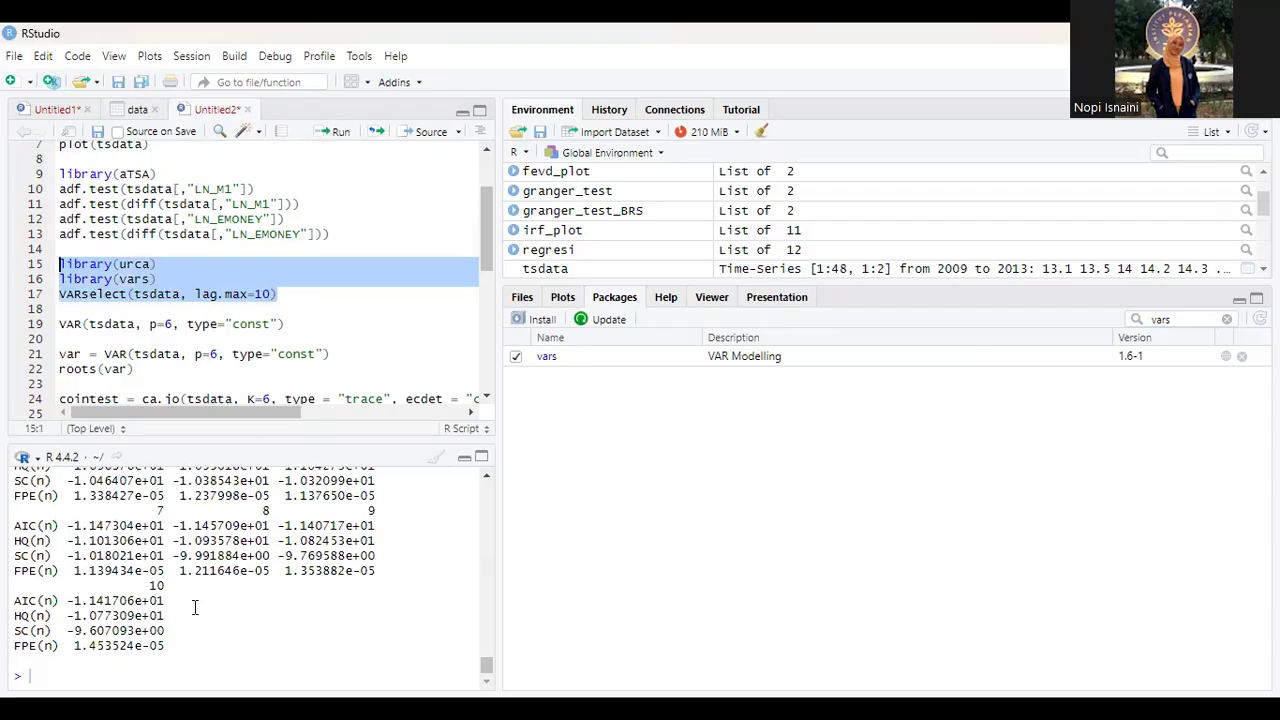
pyautogui.scroll(7, 197, 620)
pyautogui.scroll(-1, 195, 607)
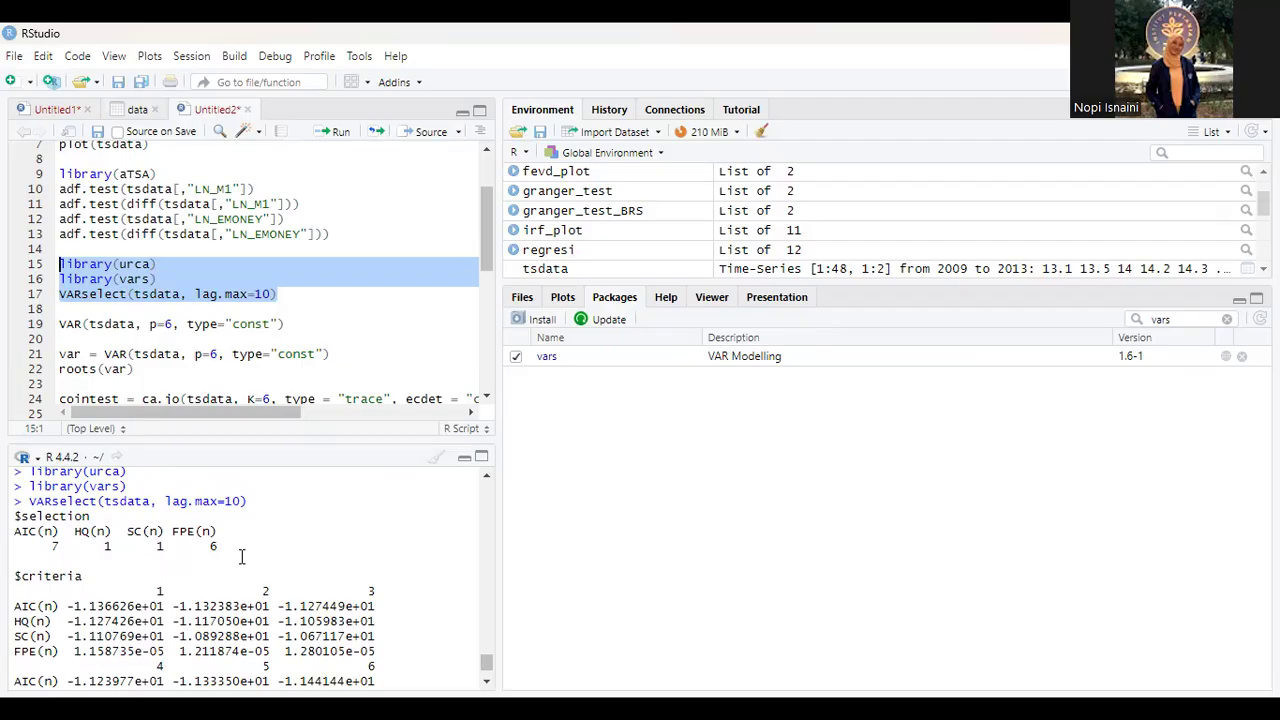
pyautogui.scroll(-2, 241, 557)
pyautogui.scroll(1, 241, 557)
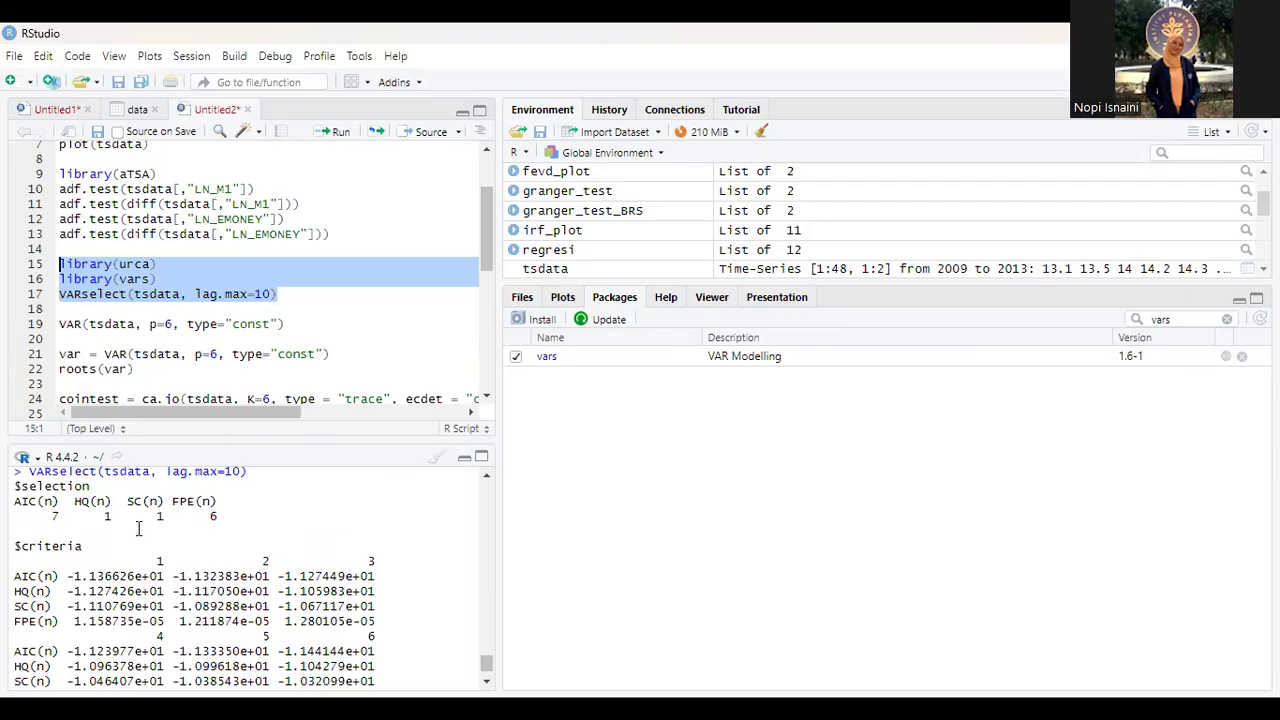
pyautogui.scroll(-5, 138, 529)
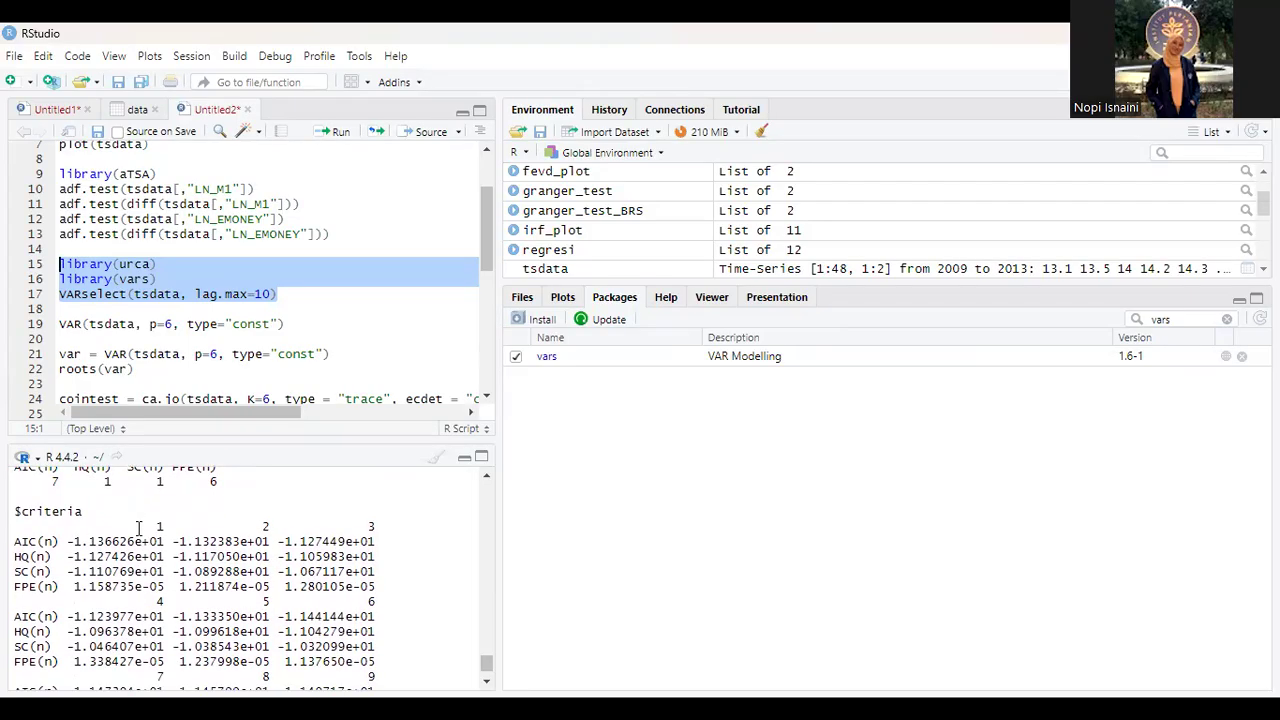
# Step: Run script line 19, VAR(tsdata, p=6, type="const"), to estimate the six-lag VAR with a constant
pyautogui.scroll(2, 138, 529)
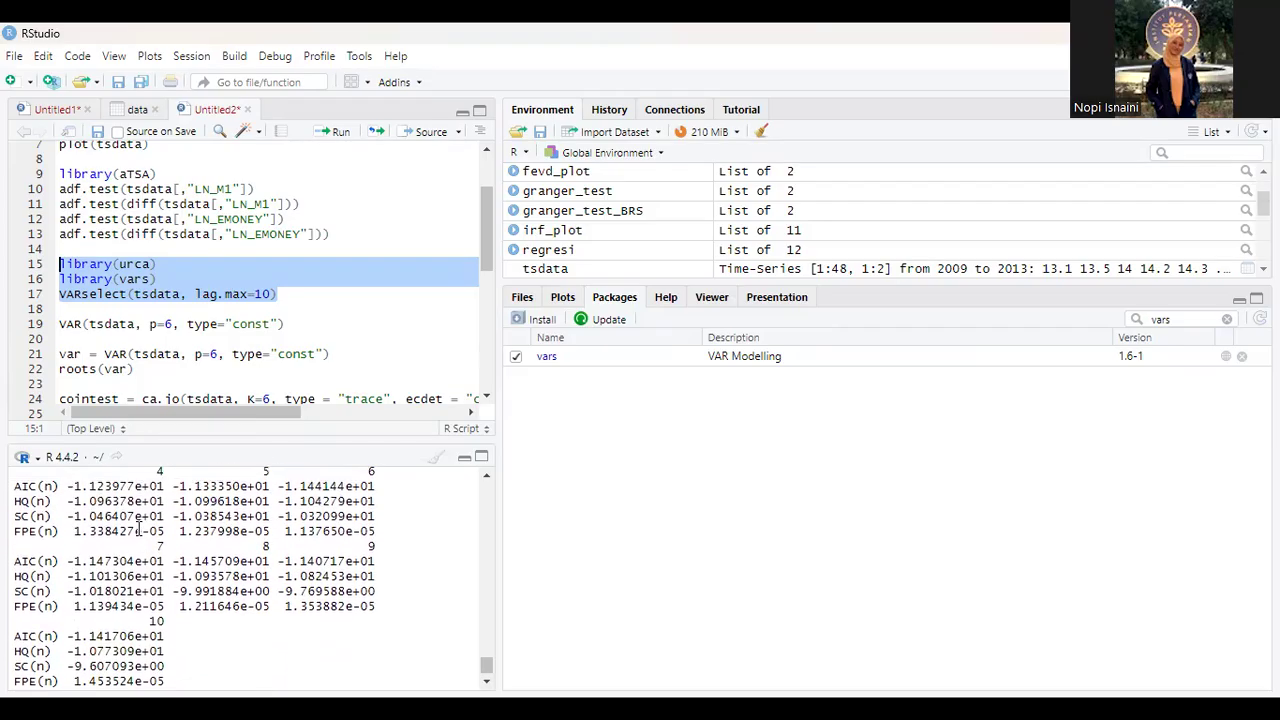
pyautogui.scroll(-2, 138, 529)
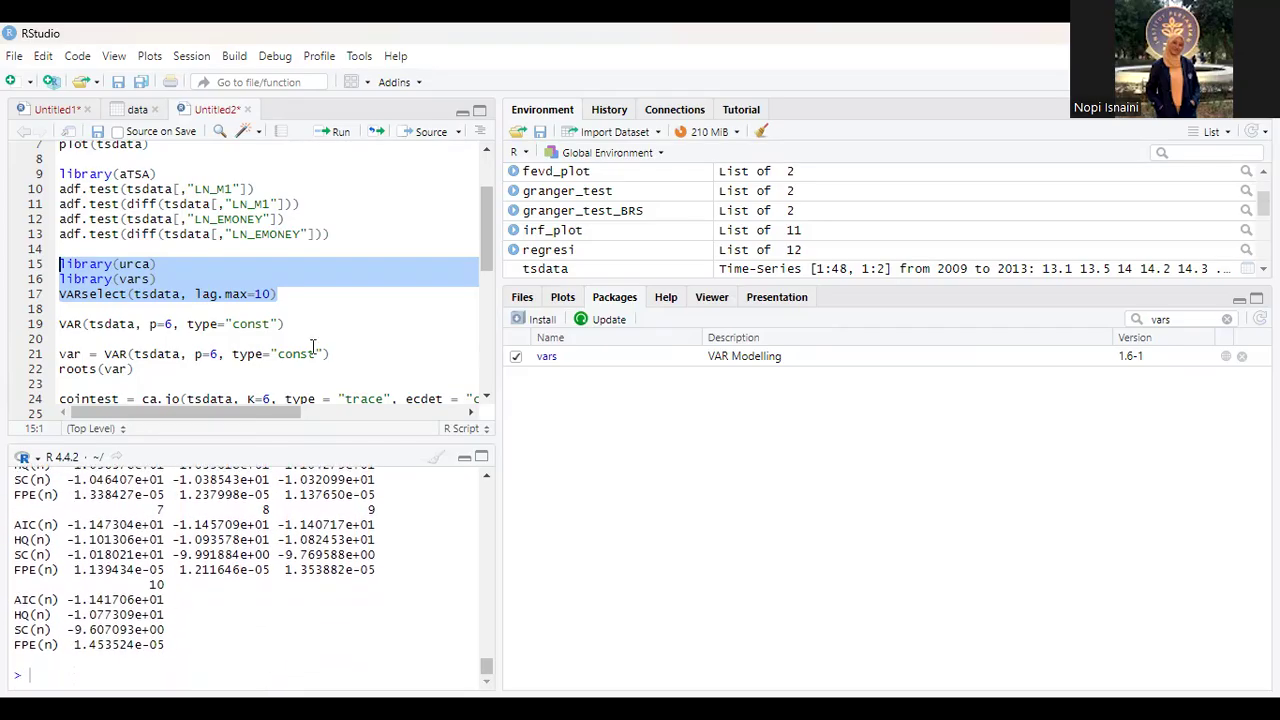
pyautogui.click(288, 323)
pyautogui.moveTo(288, 323); pyautogui.dragTo(60, 328)
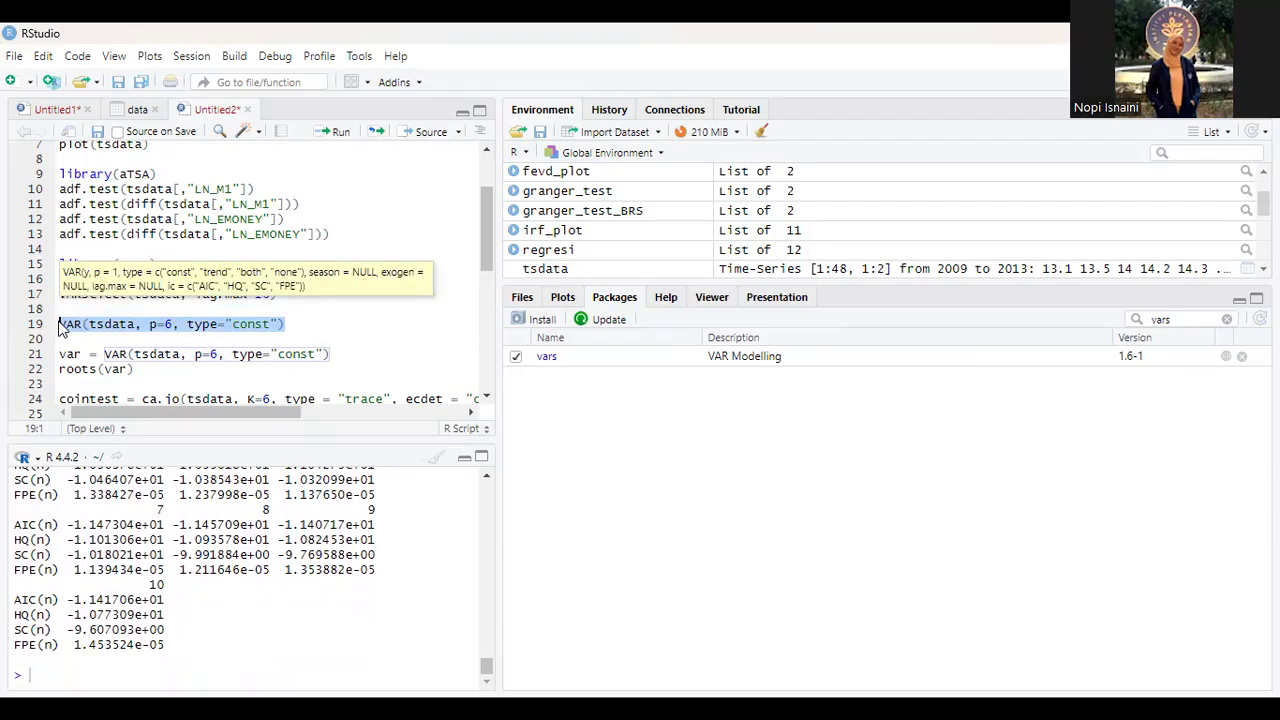
pyautogui.click(293, 324)
pyautogui.moveTo(293, 324); pyautogui.dragTo(58, 324)
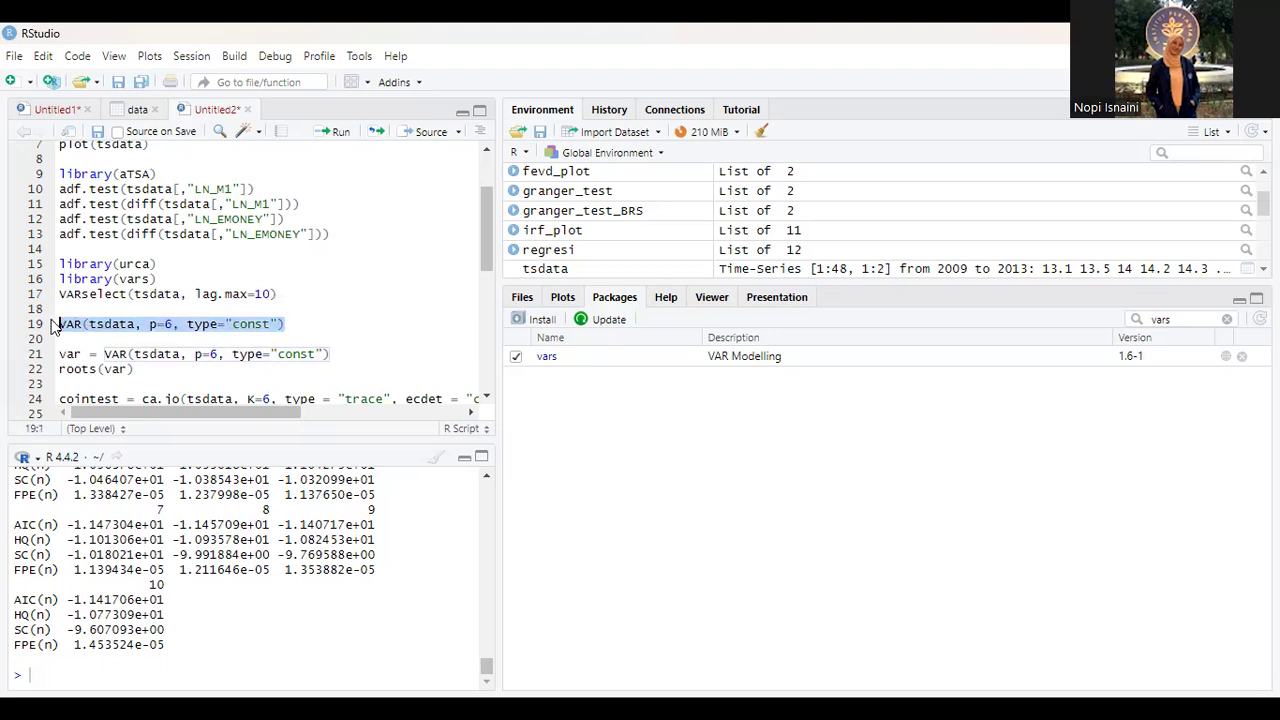
pyautogui.click(335, 132)
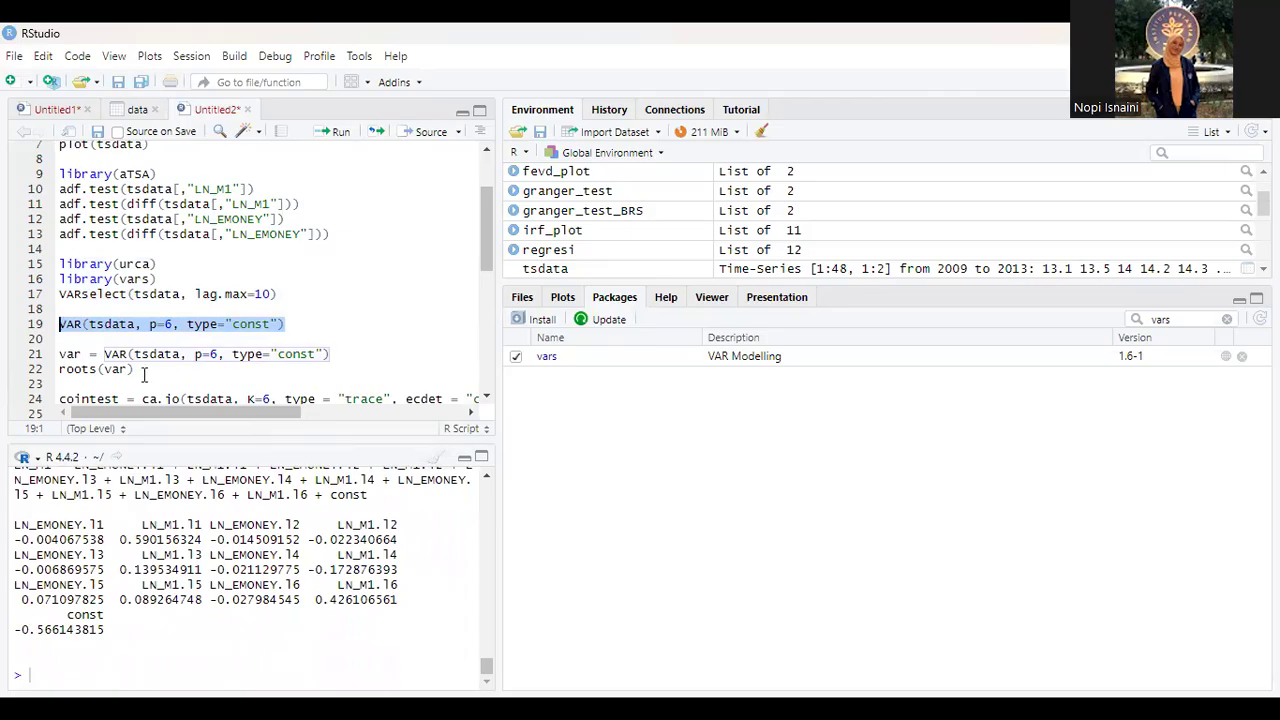
# Step: Examine the estimated VAR coefficients for the LN_M1 equation in the console output
pyautogui.click(97, 369)
pyautogui.moveTo(134, 369); pyautogui.dragTo(61, 354)
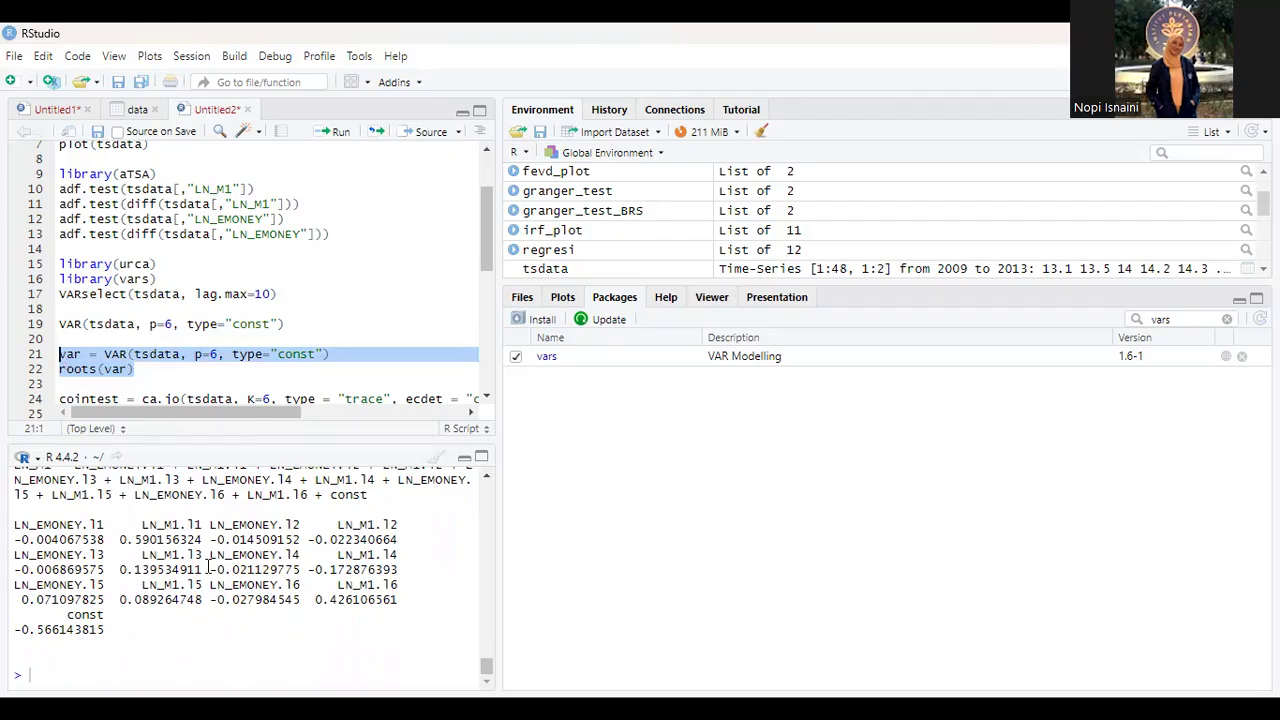
pyautogui.scroll(2, 208, 568)
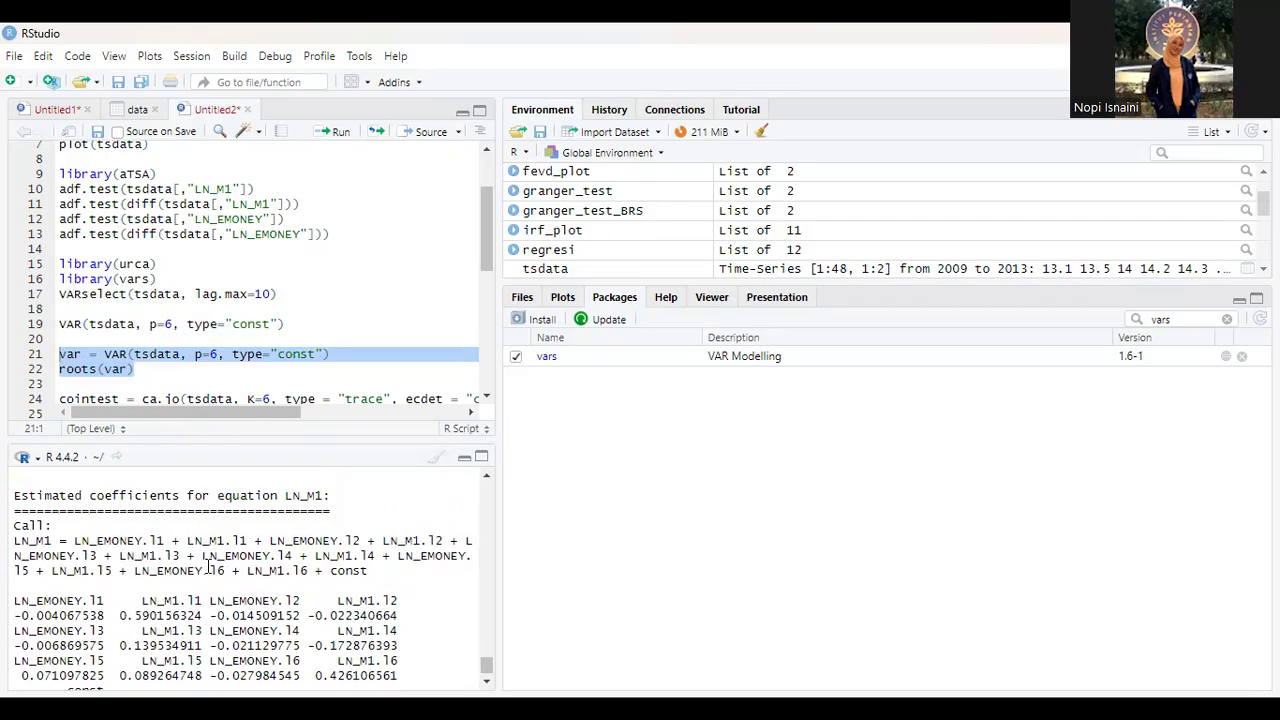
pyautogui.scroll(-1, 208, 568)
pyautogui.scroll(1, 208, 568)
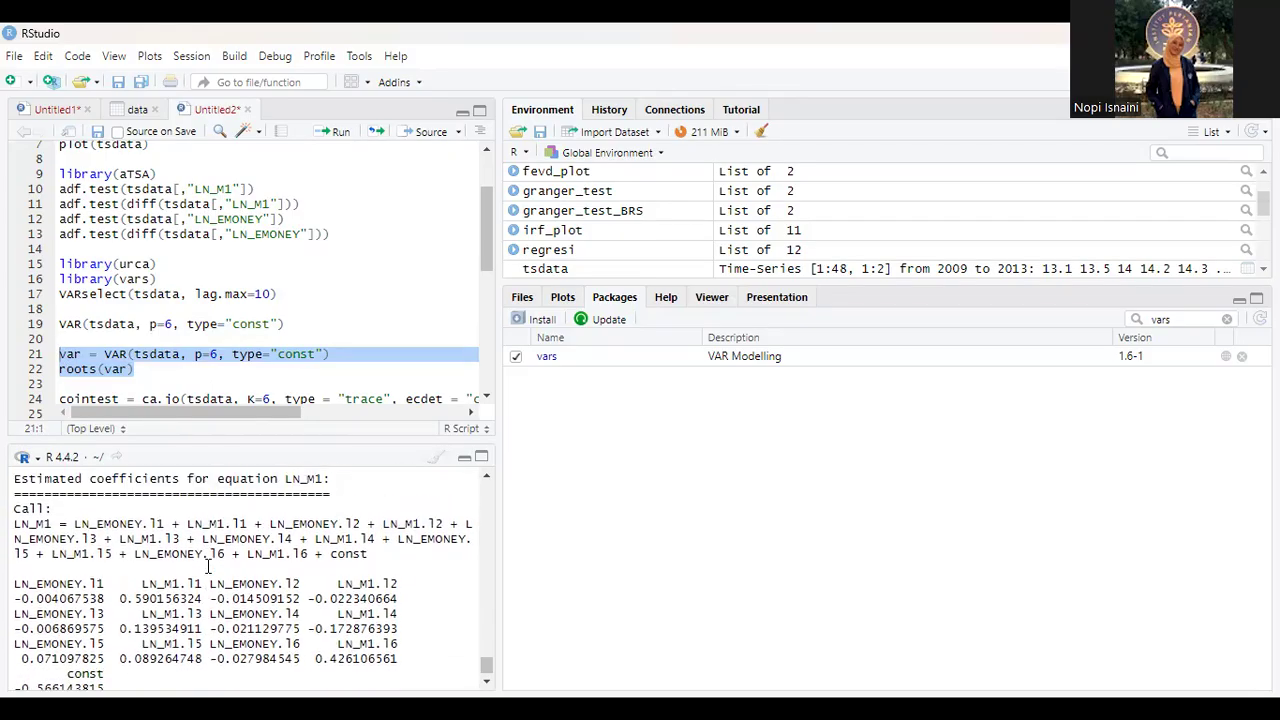
pyautogui.scroll(-1, 266, 622)
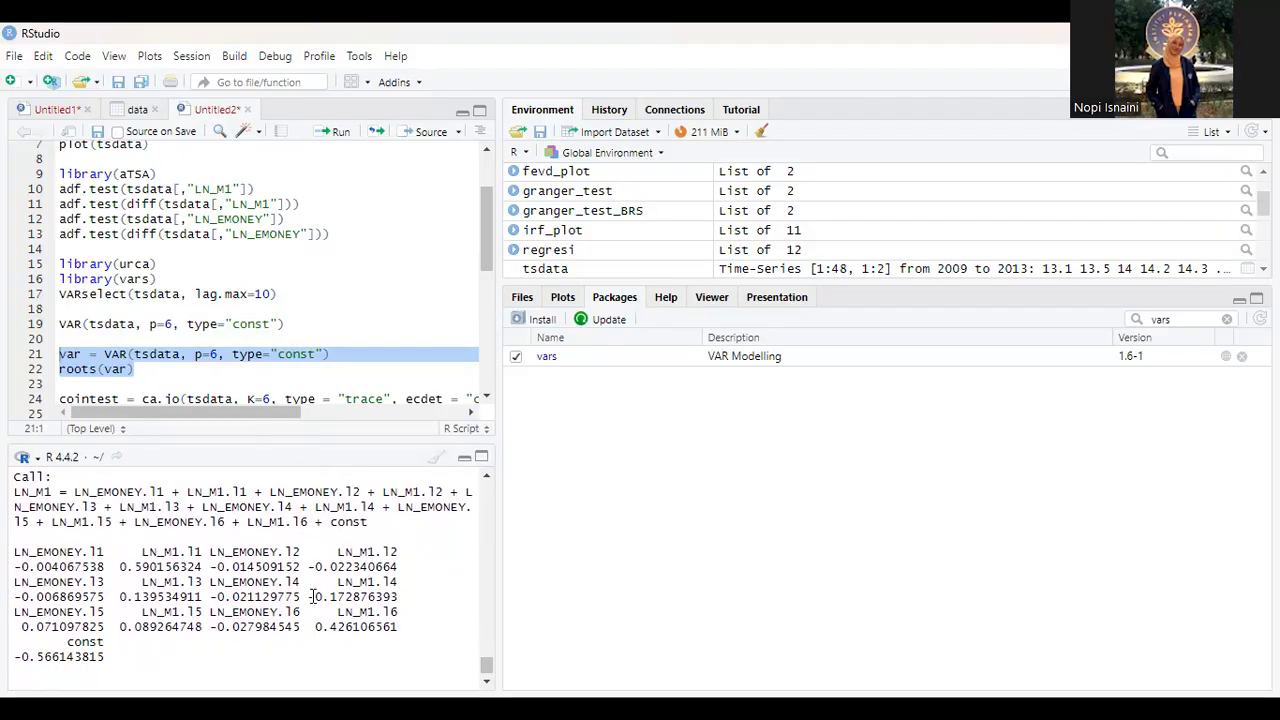
pyautogui.scroll(-1, 268, 600)
pyautogui.scroll(2, 268, 604)
pyautogui.scroll(-2, 268, 604)
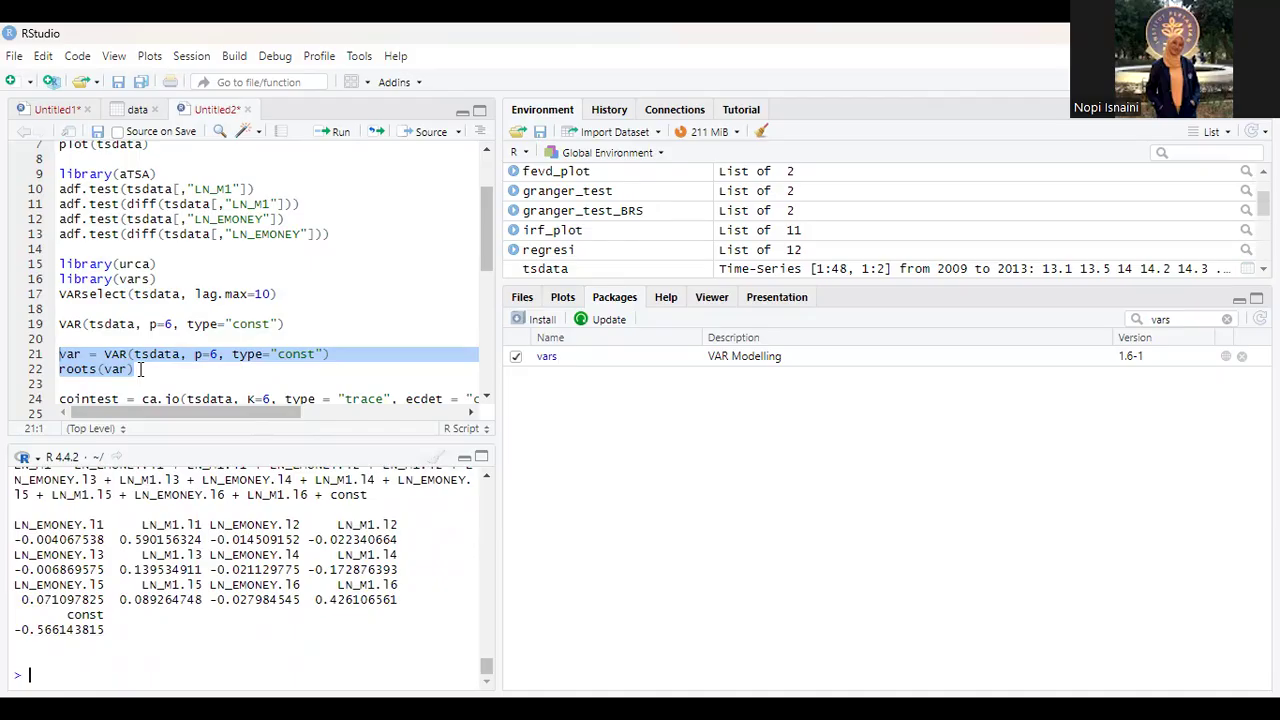
# Step: Run script lines 21 to 22 to store the VAR with p=6 and type="const" as var, and review its roots
pyautogui.moveTo(134, 369); pyautogui.dragTo(58, 360)
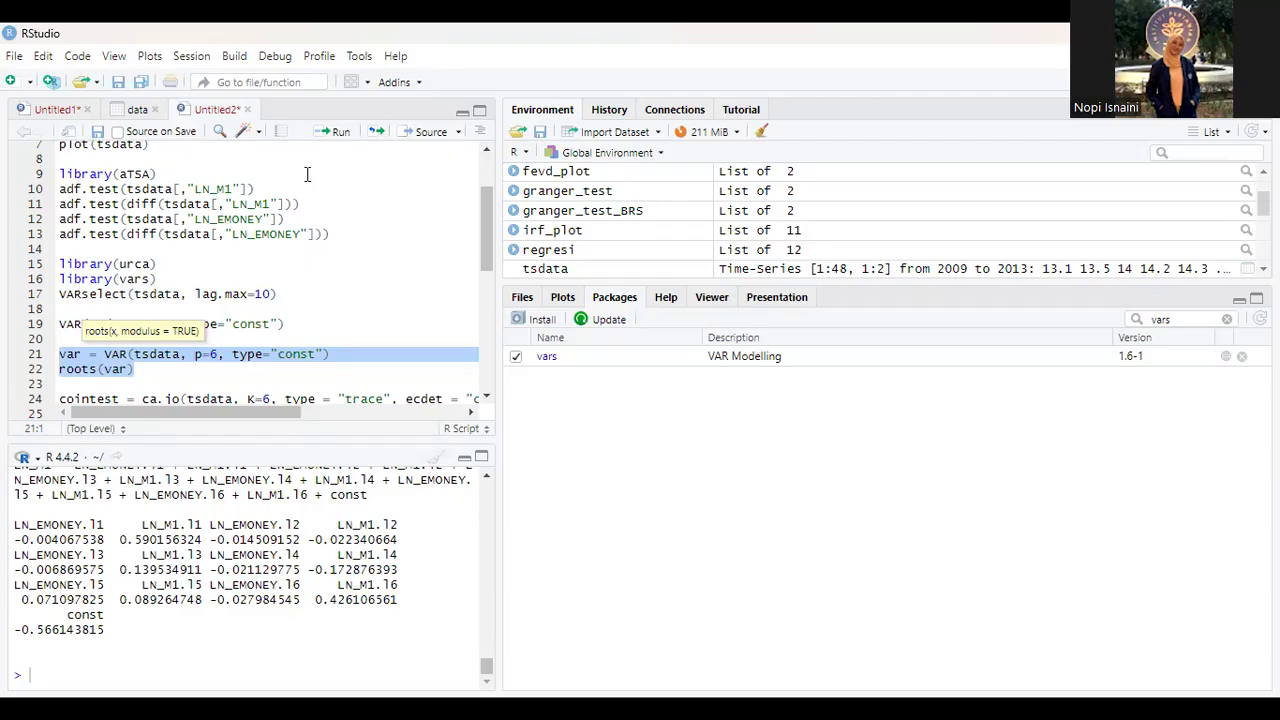
pyautogui.click(332, 133)
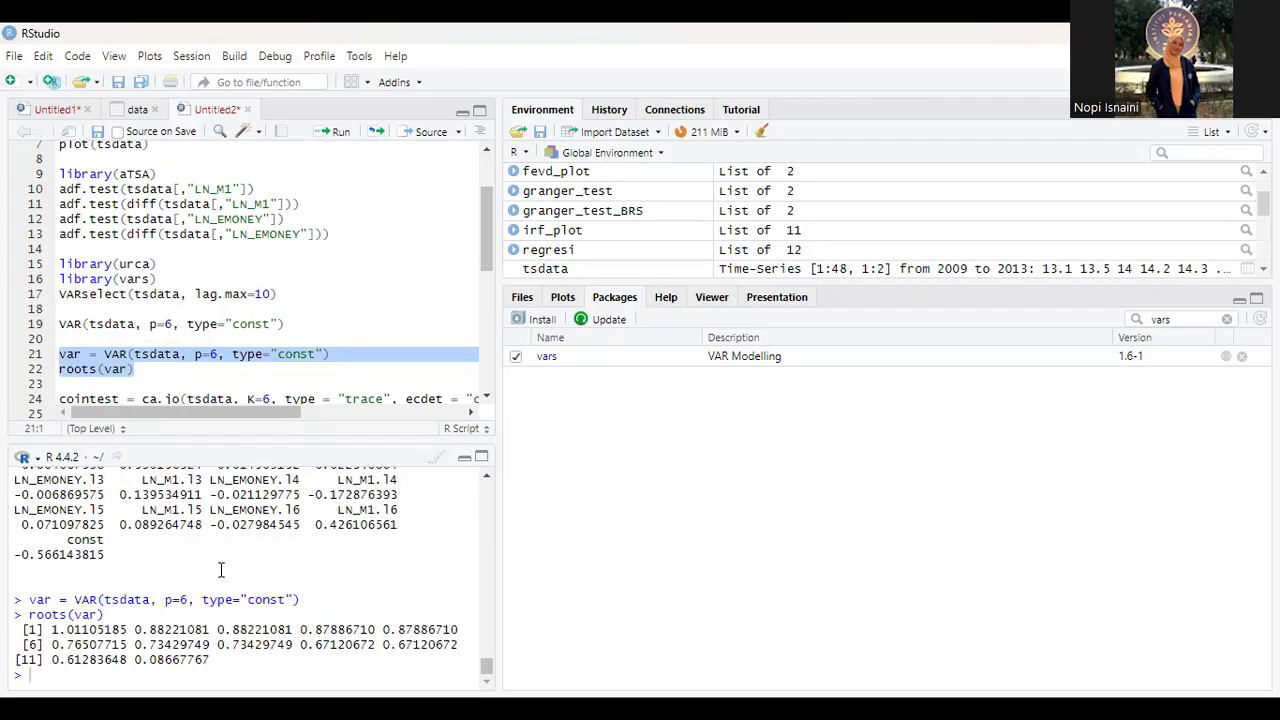
pyautogui.scroll(3, 123, 590)
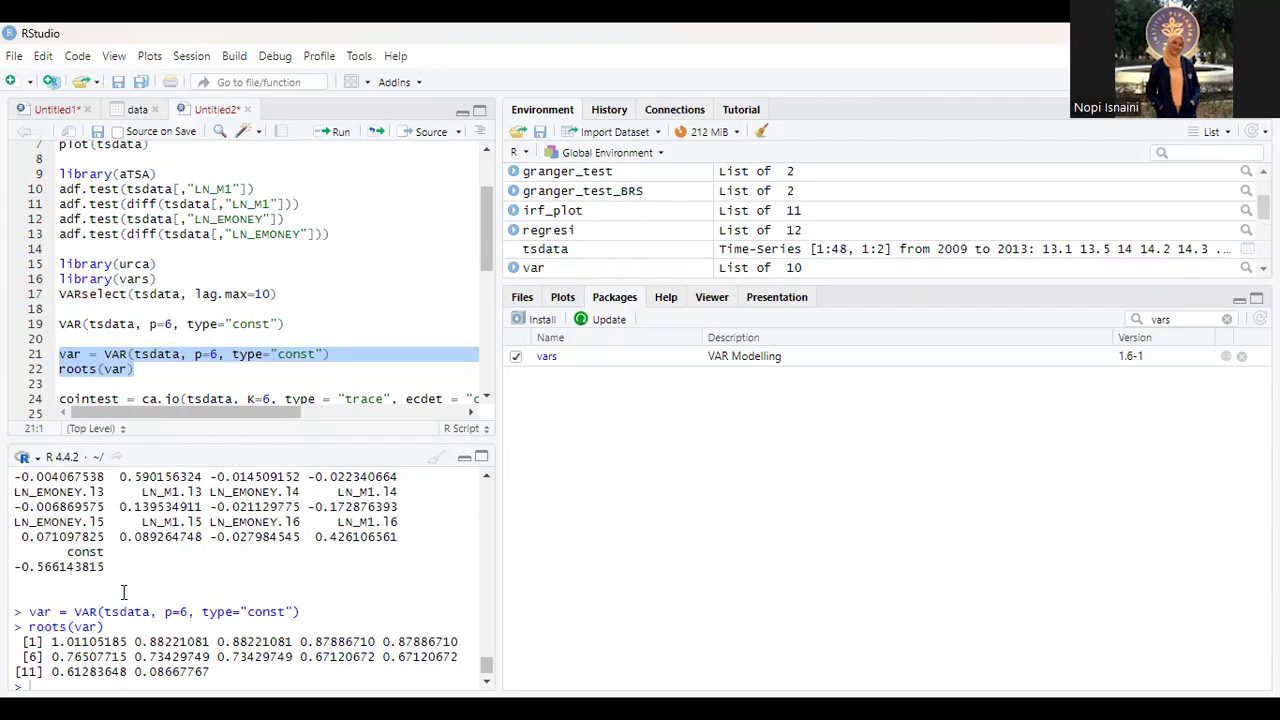
pyautogui.scroll(-3, 123, 590)
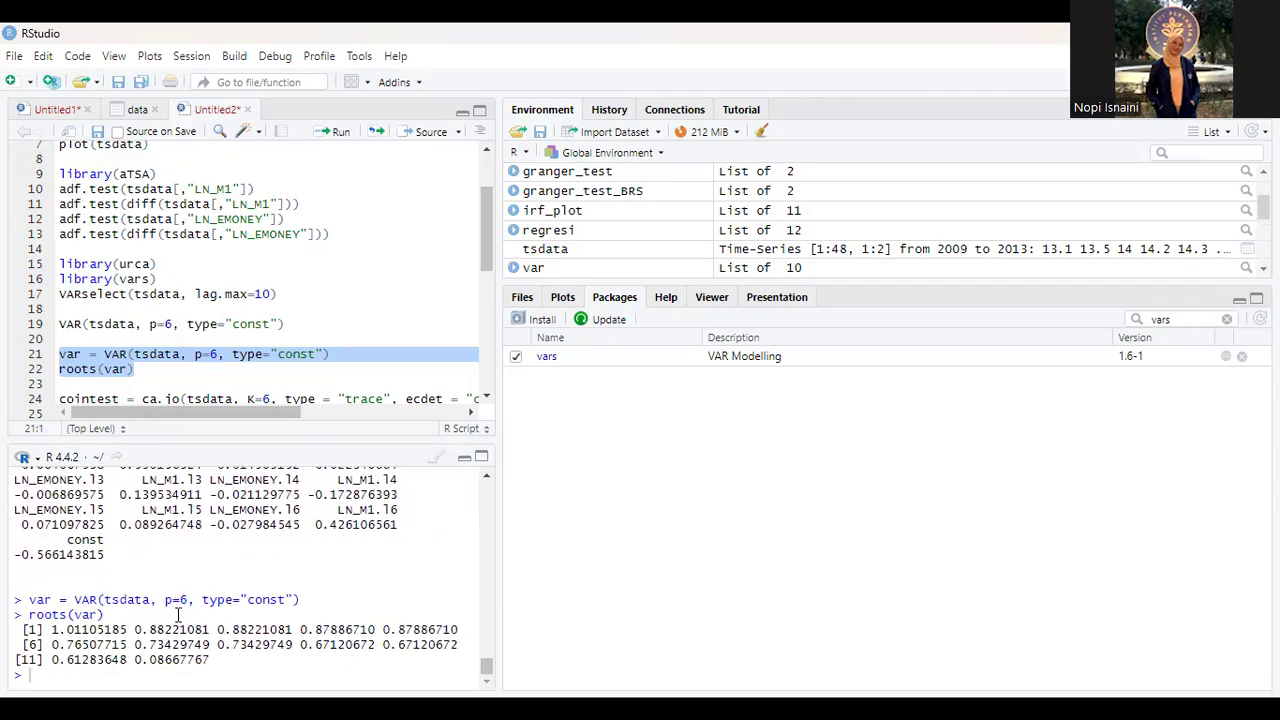
pyautogui.scroll(2, 177, 612)
pyautogui.scroll(-2, 177, 615)
# Step: Run script lines 24 to 25 to perform the ca.jo trace cointegration test on tsdata with K=6 and summarise it
pyautogui.scroll(-3, 112, 388)
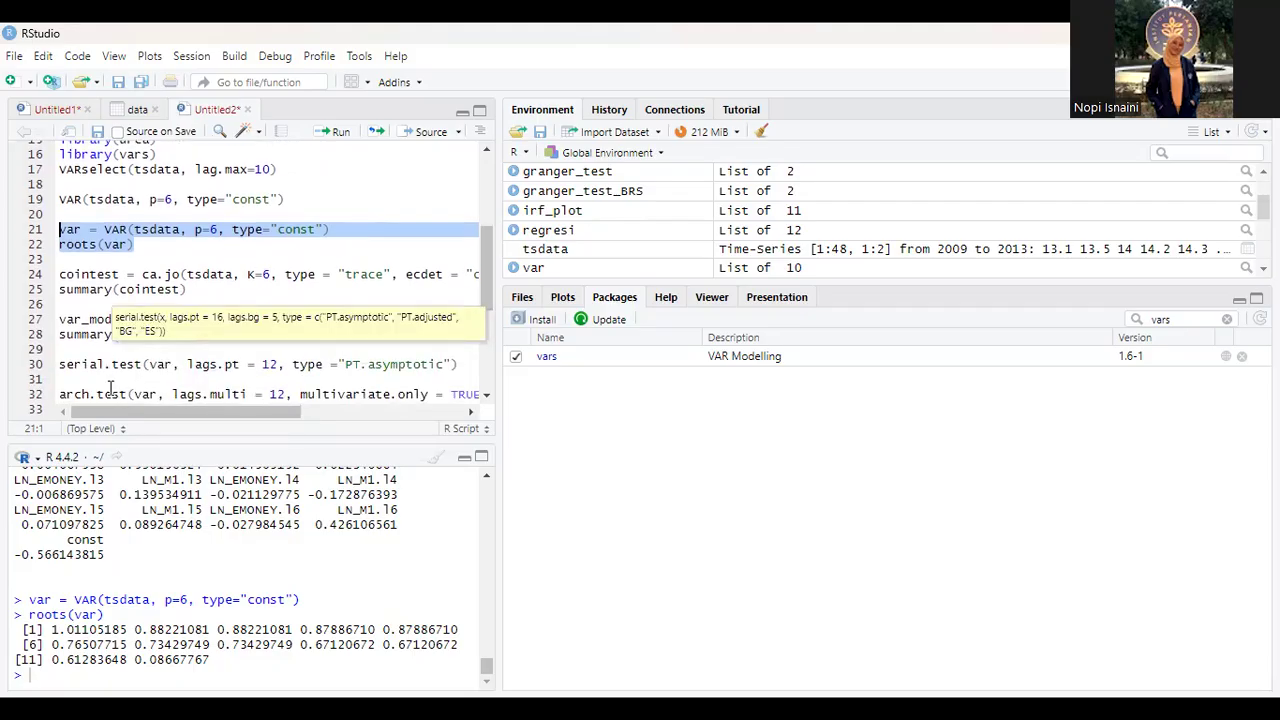
pyautogui.click(198, 290)
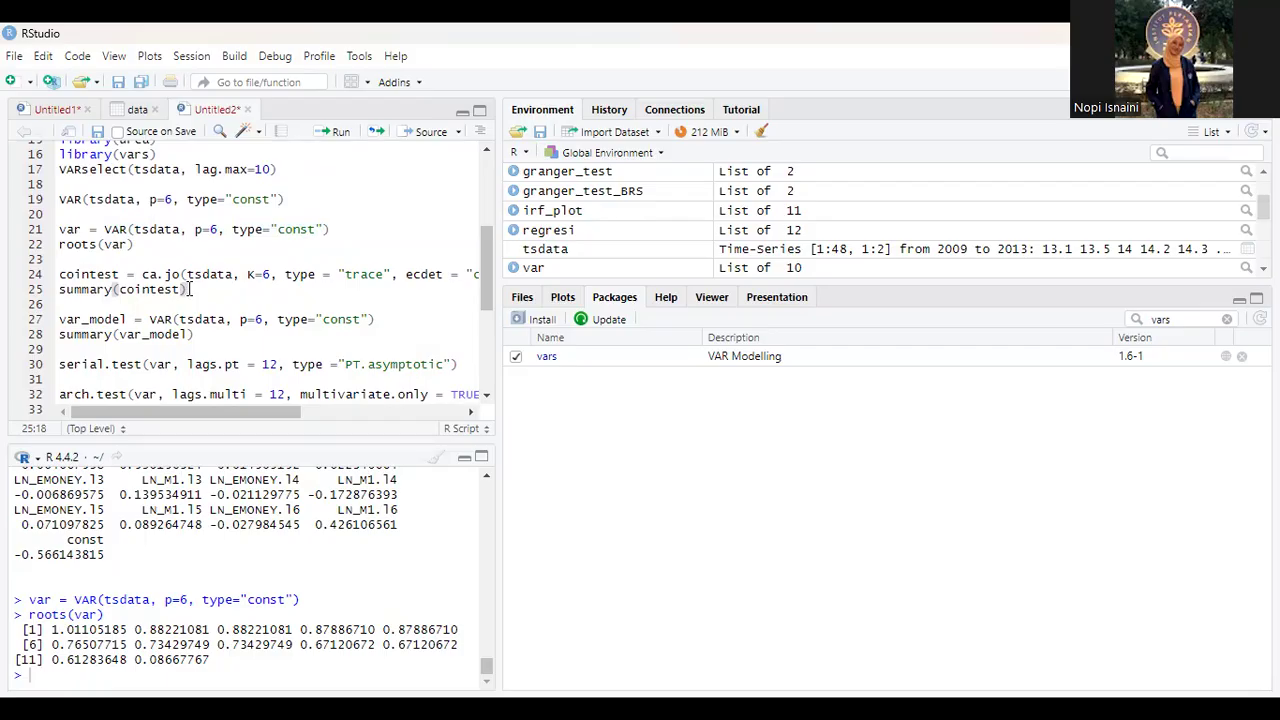
pyautogui.moveTo(190, 289); pyautogui.dragTo(53, 278)
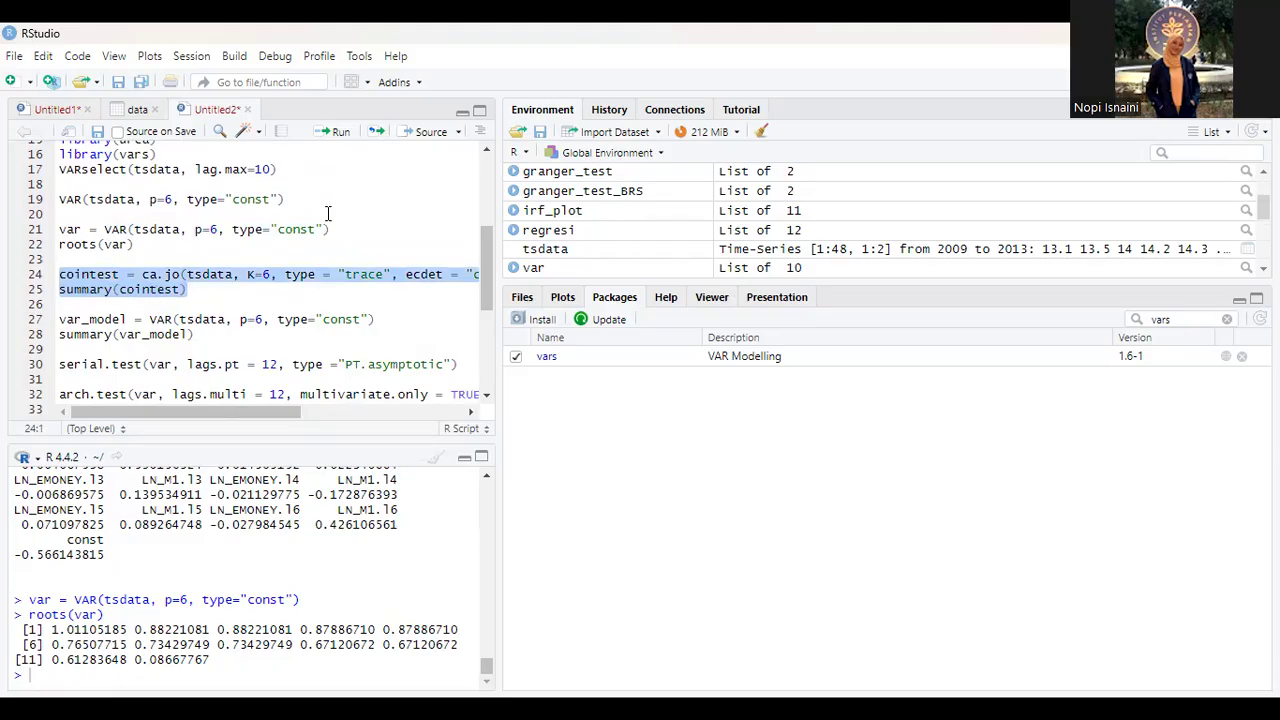
pyautogui.click(331, 131)
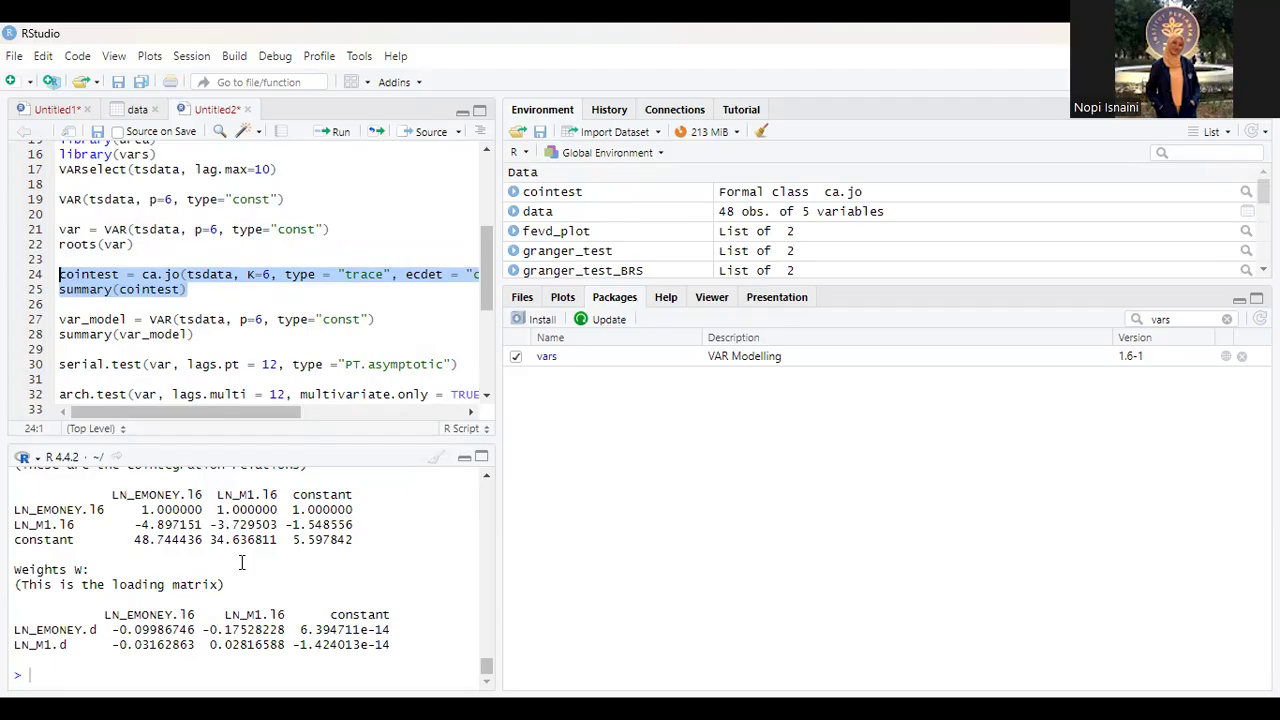
# Step: Examine the cointegration test statistics against their critical values, plus the eigenvectors and the loading matrix
pyautogui.scroll(5, 241, 562)
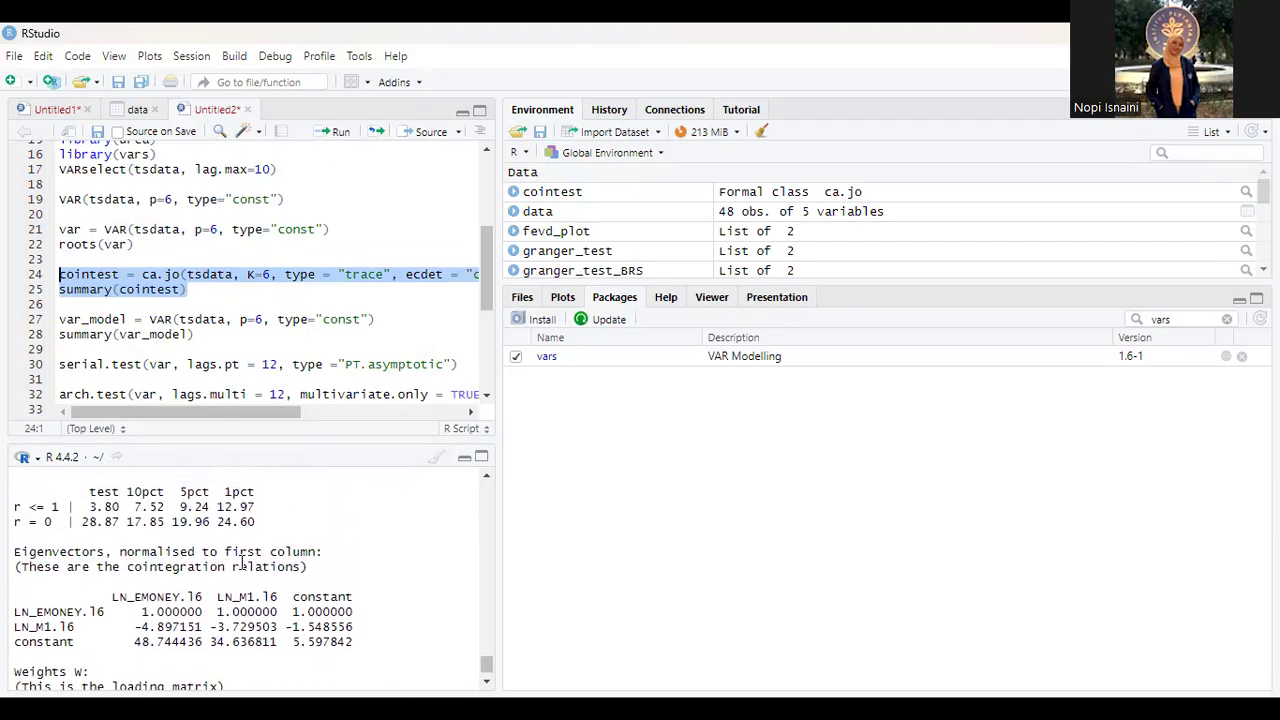
pyautogui.scroll(1, 94, 542)
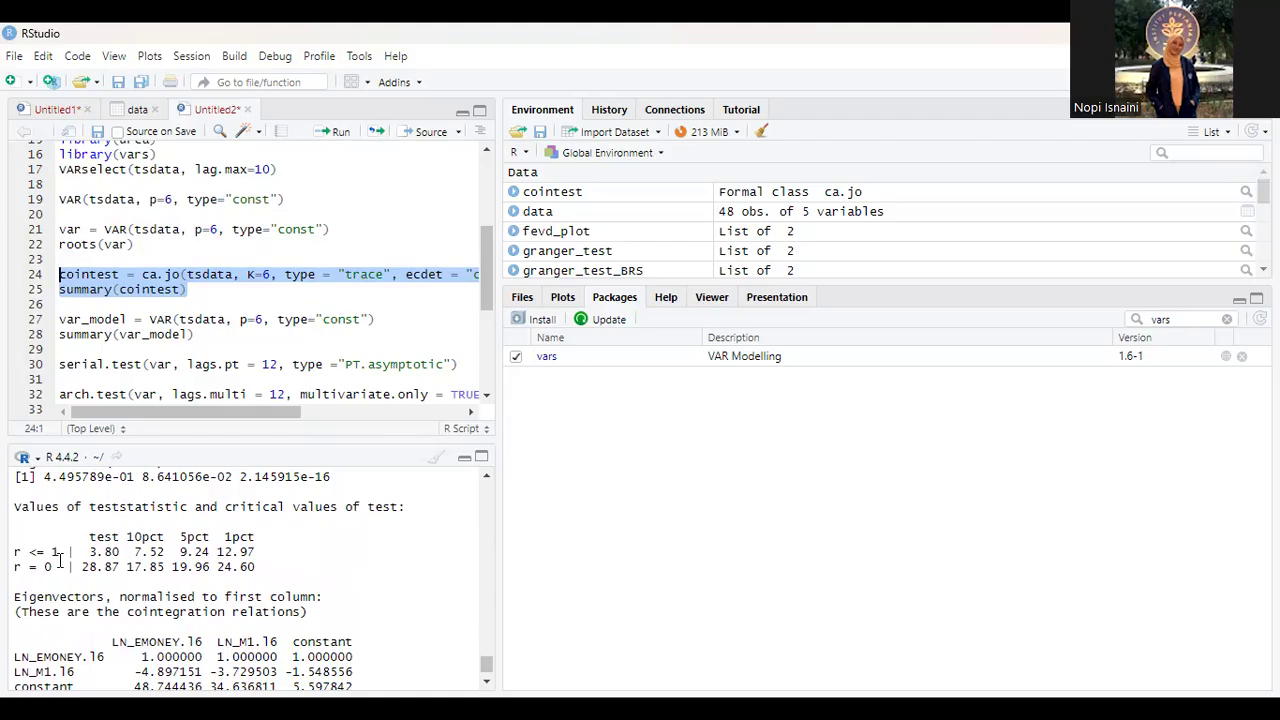
pyautogui.scroll(-1, 59, 560)
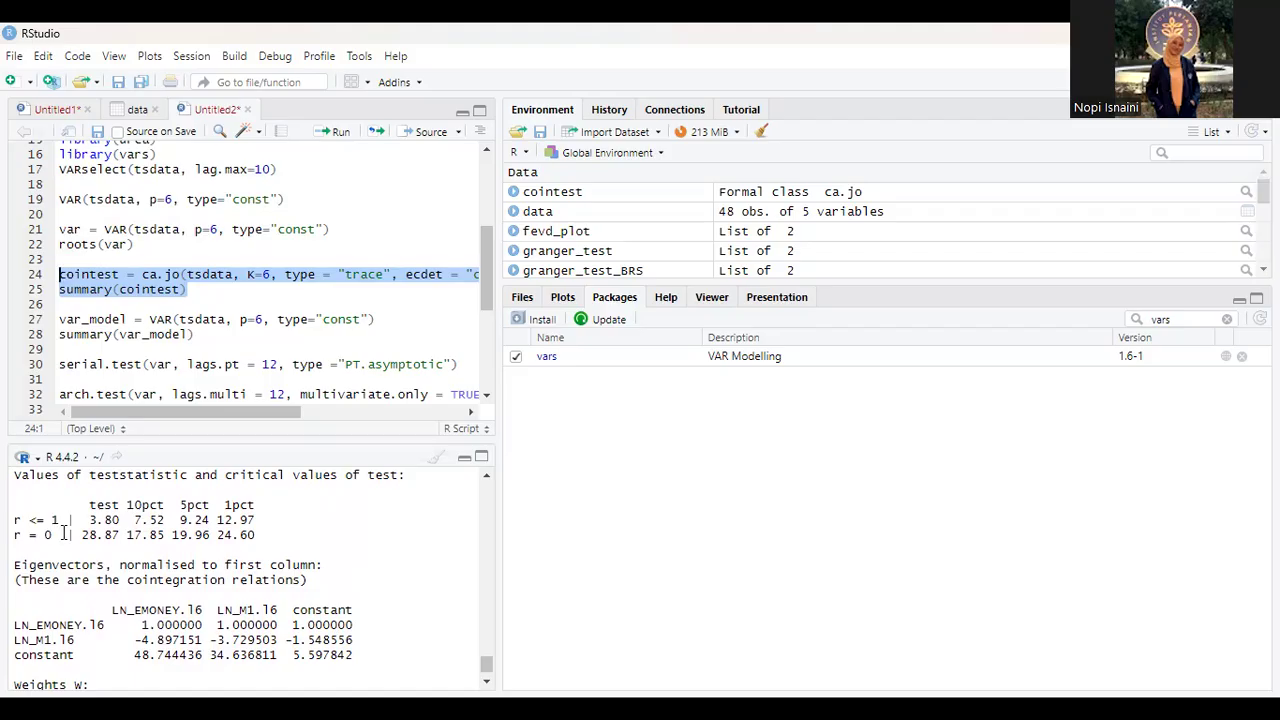
pyautogui.scroll(-1, 112, 540)
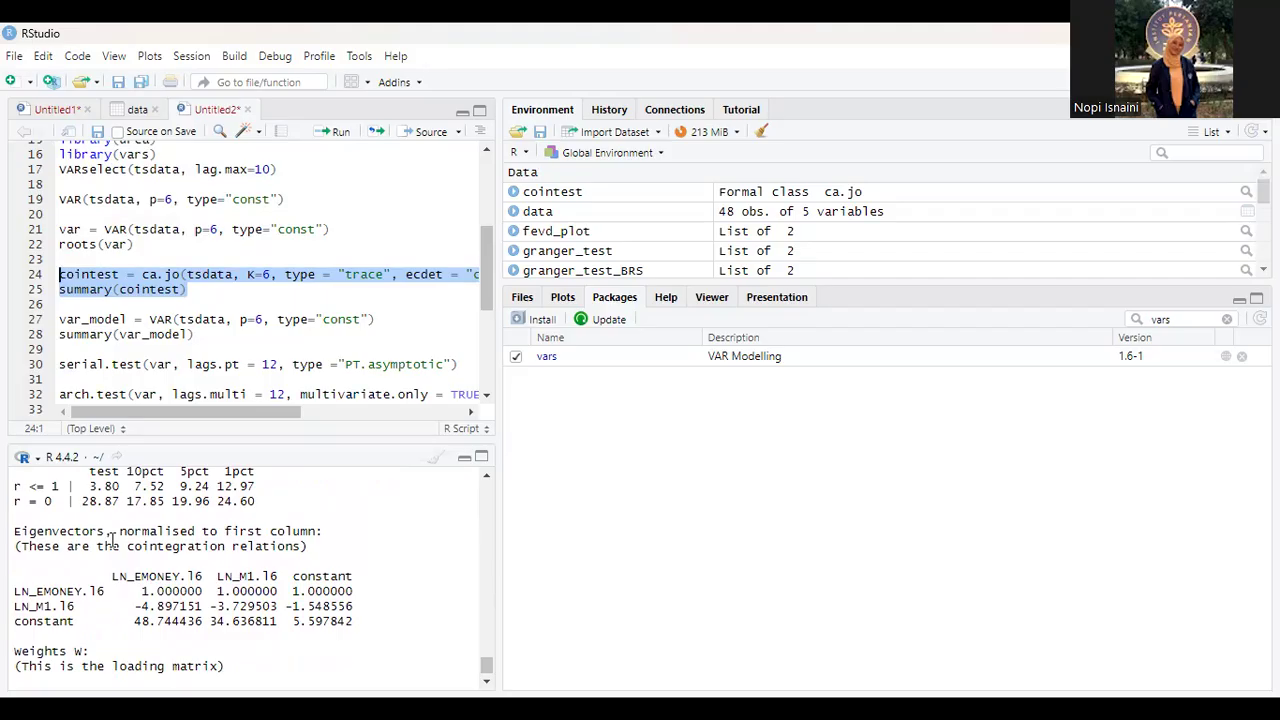
pyautogui.scroll(-2, 112, 541)
pyautogui.scroll(2, 112, 541)
pyautogui.scroll(-1, 112, 541)
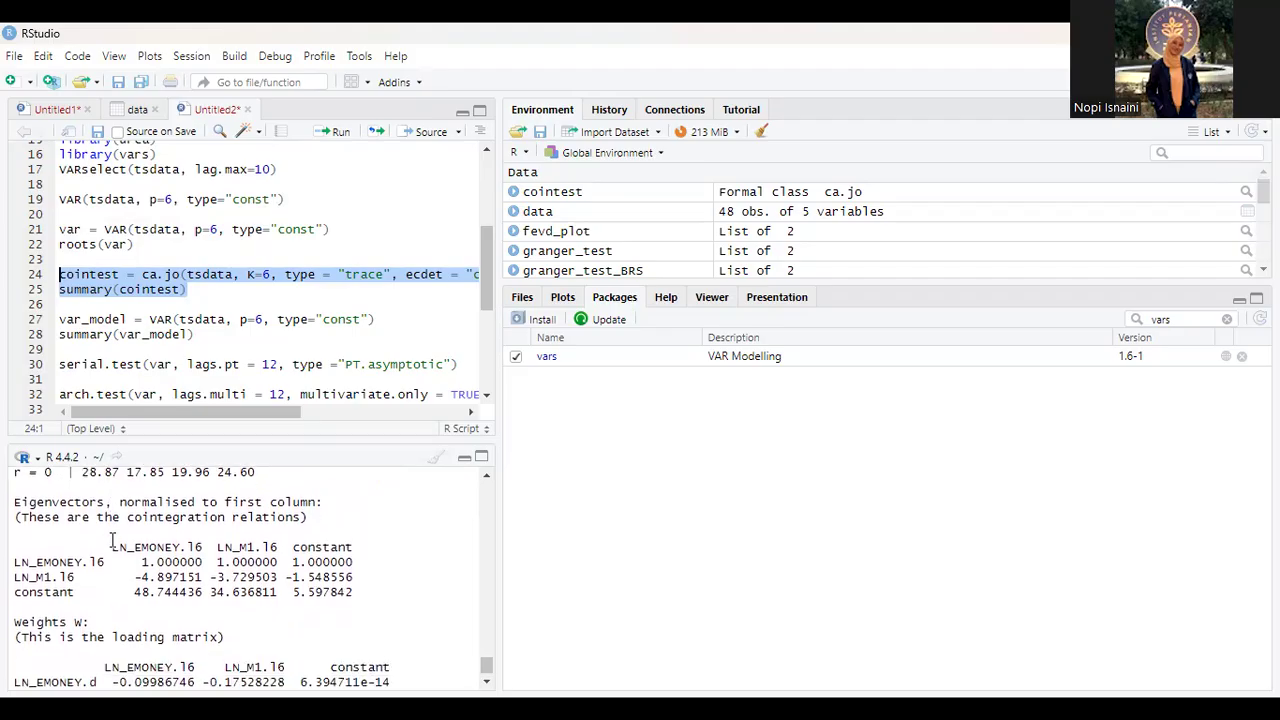
pyautogui.scroll(-2, 112, 541)
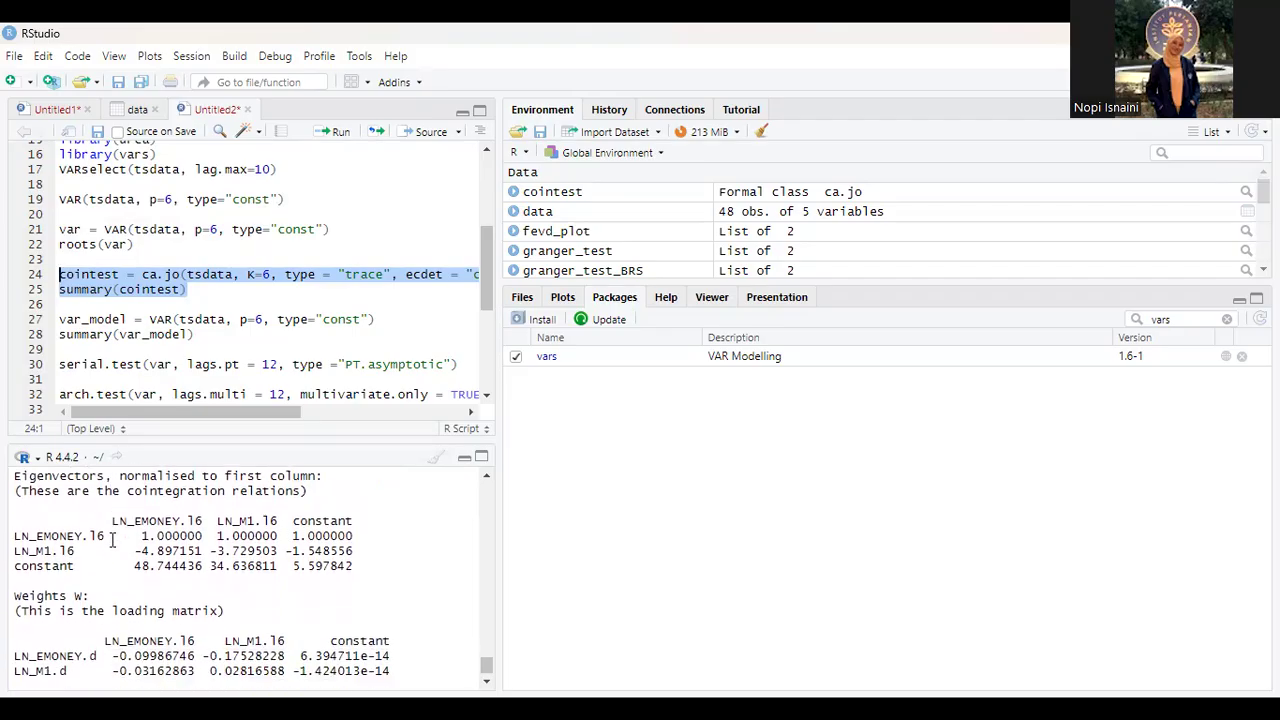
pyautogui.scroll(-1, 112, 541)
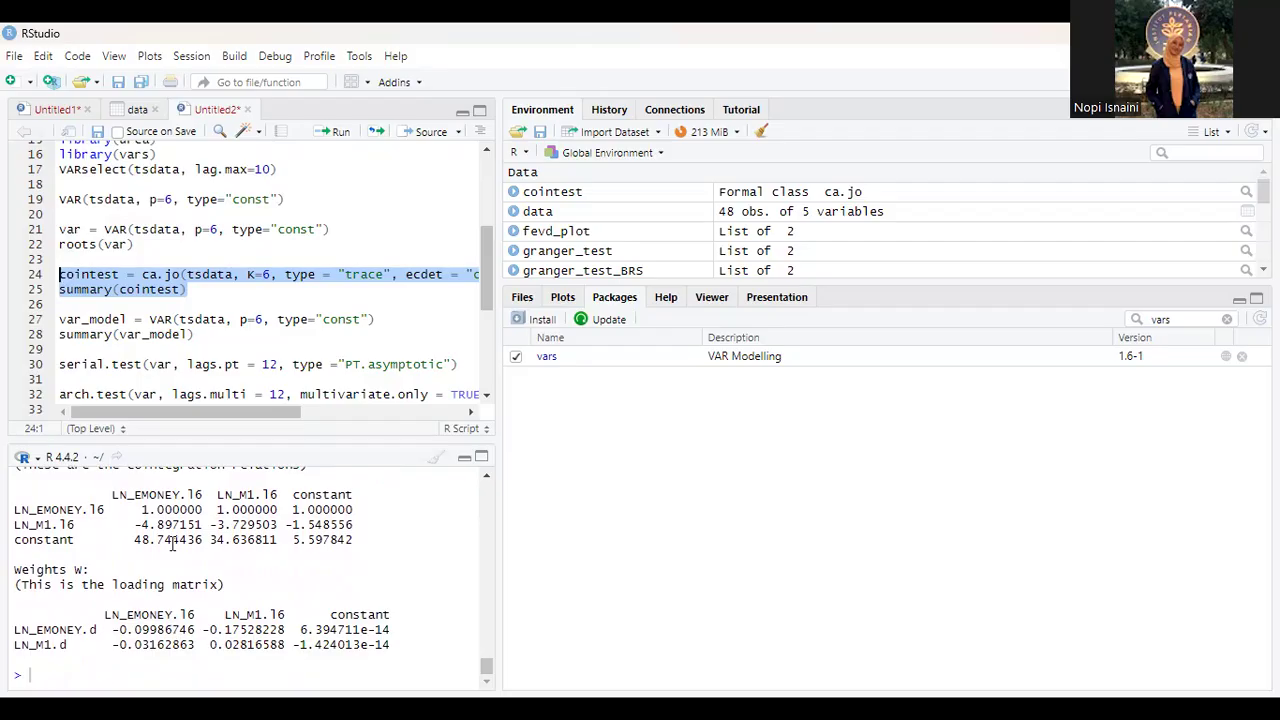
# Step: Run script lines 27 to 28 to estimate var_model with p=6 and type="const", and review its summary's fit statistics and residual matrices
pyautogui.moveTo(197, 336); pyautogui.dragTo(62, 320)
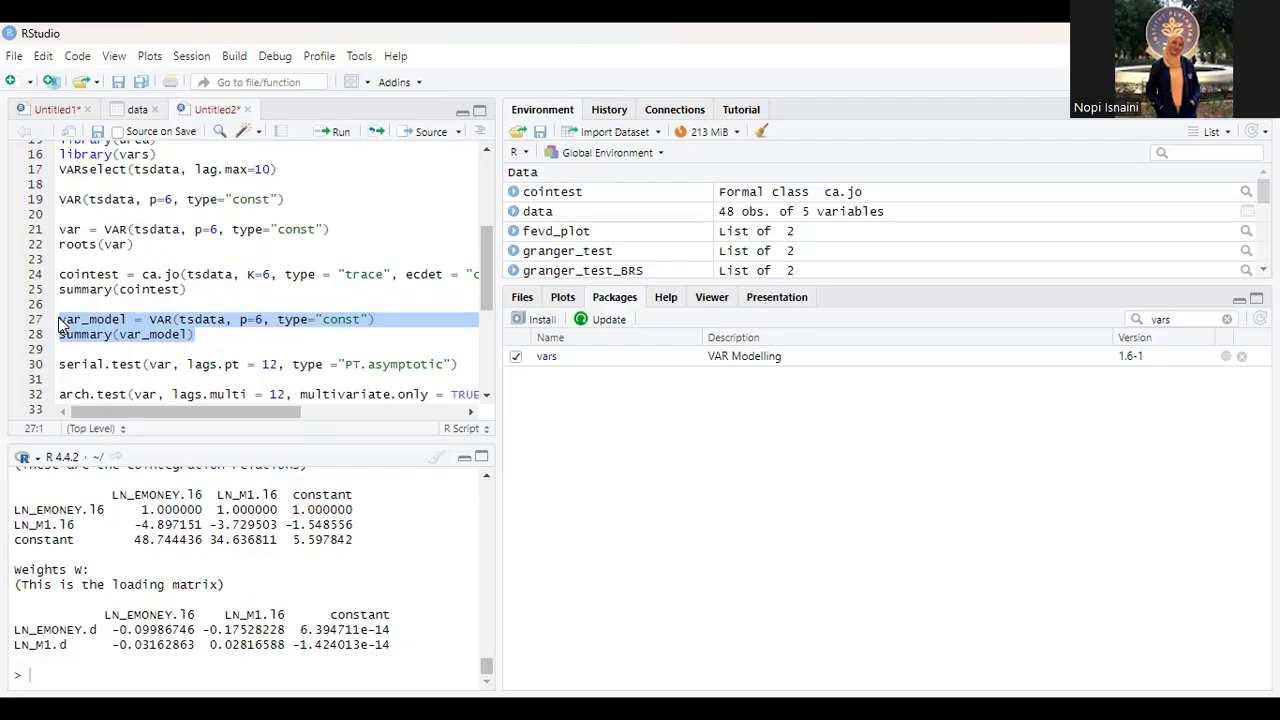
pyautogui.click(336, 133)
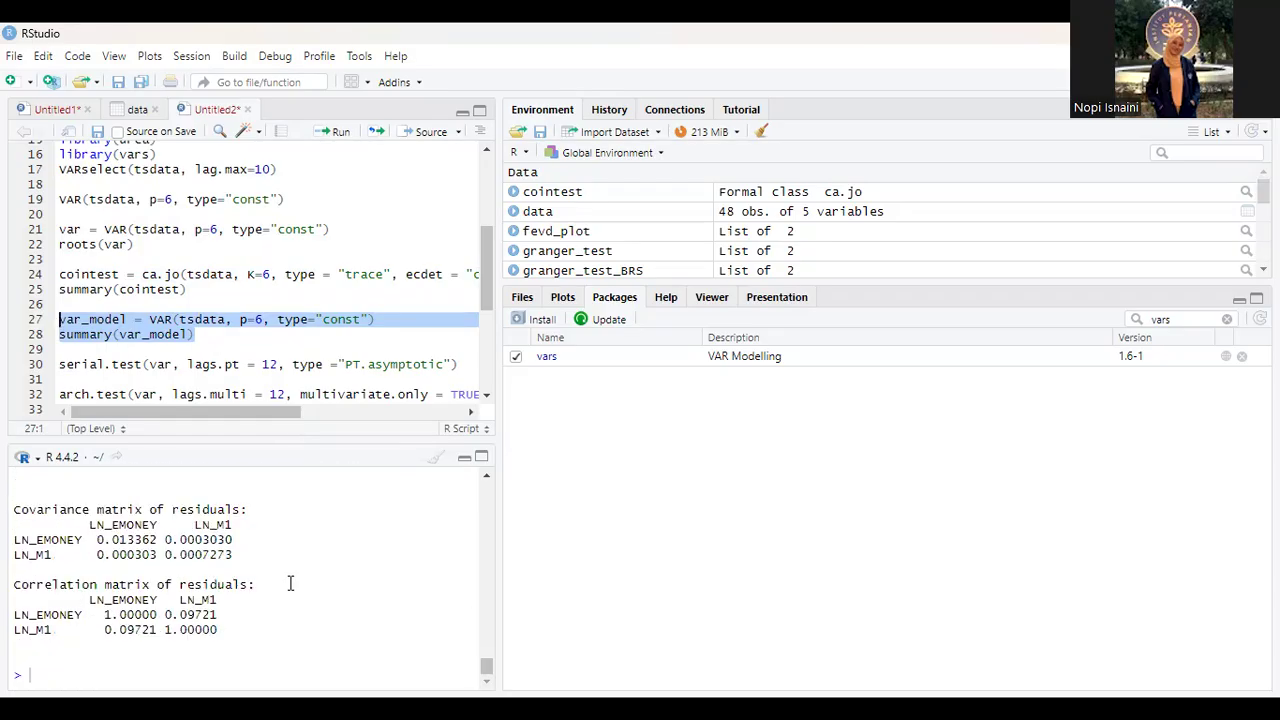
pyautogui.scroll(1, 290, 583)
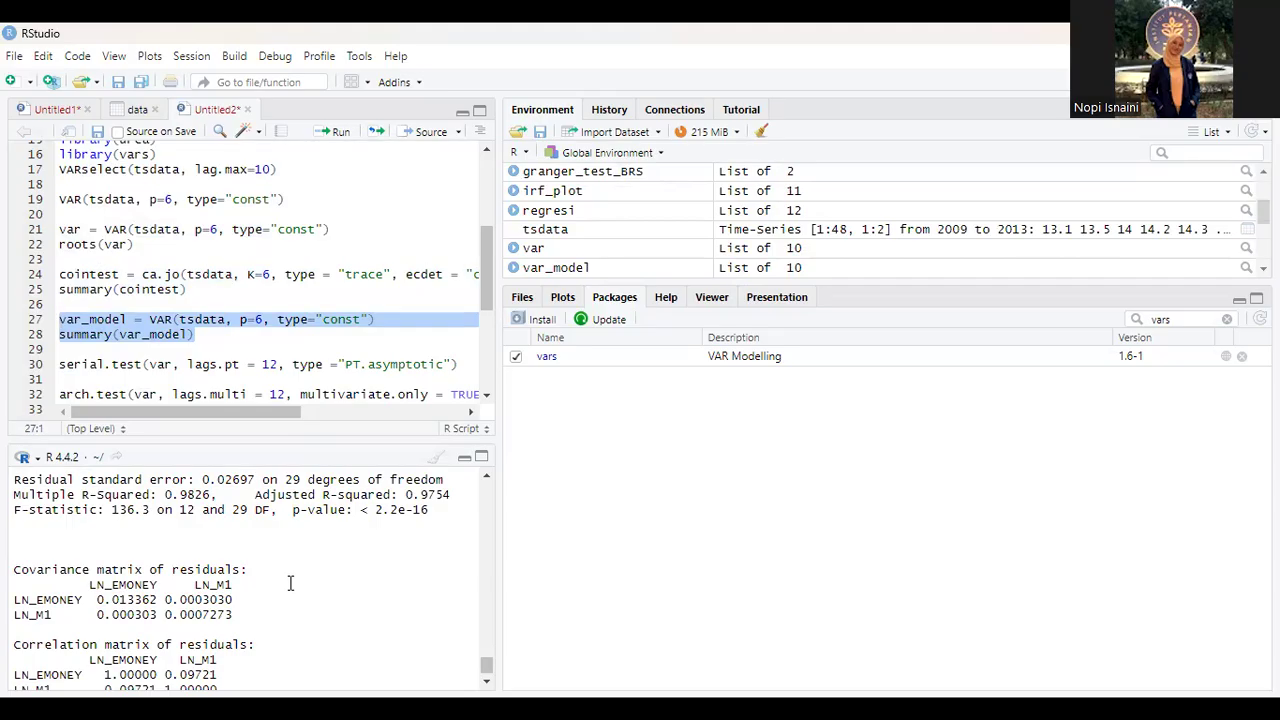
pyautogui.scroll(1, 290, 583)
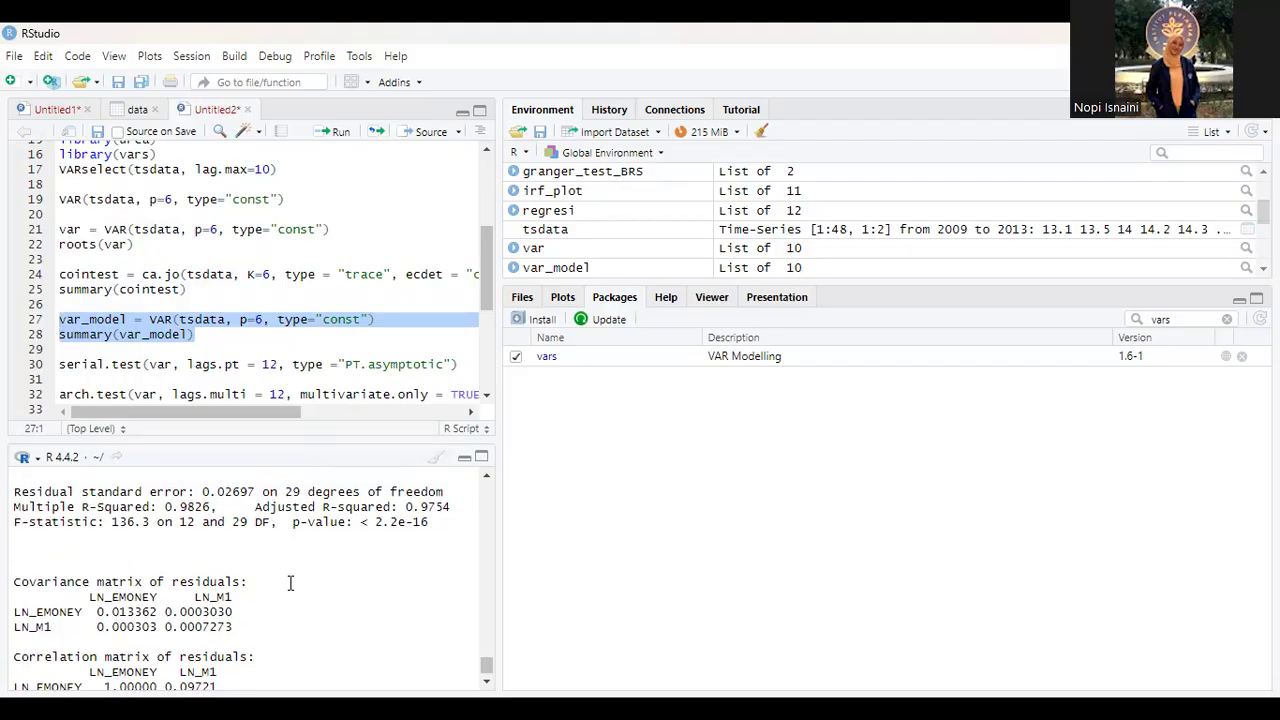
pyautogui.scroll(-2, 290, 583)
pyautogui.scroll(4, 290, 583)
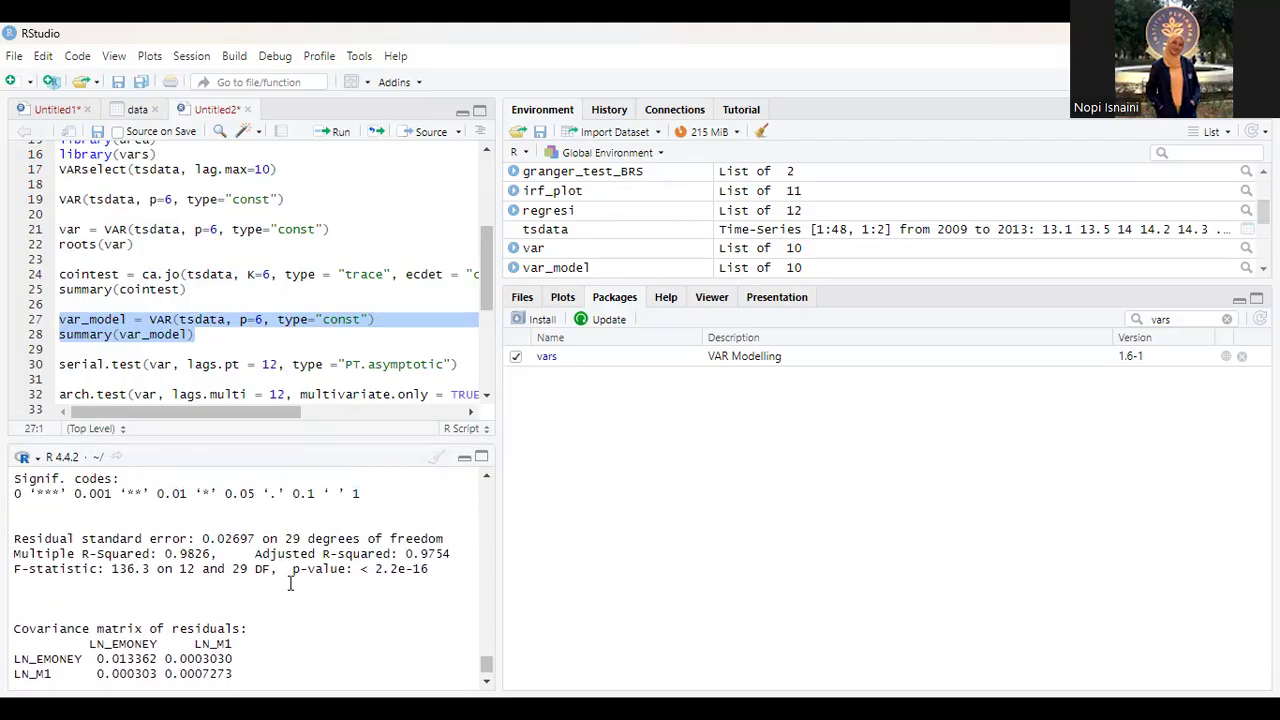
pyautogui.scroll(-1, 290, 583)
pyautogui.scroll(7, 290, 583)
# Step: Examine the coefficient estimates, t values and p-values for the LN_M1 equation in the var_model summary
pyautogui.scroll(13, 290, 583)
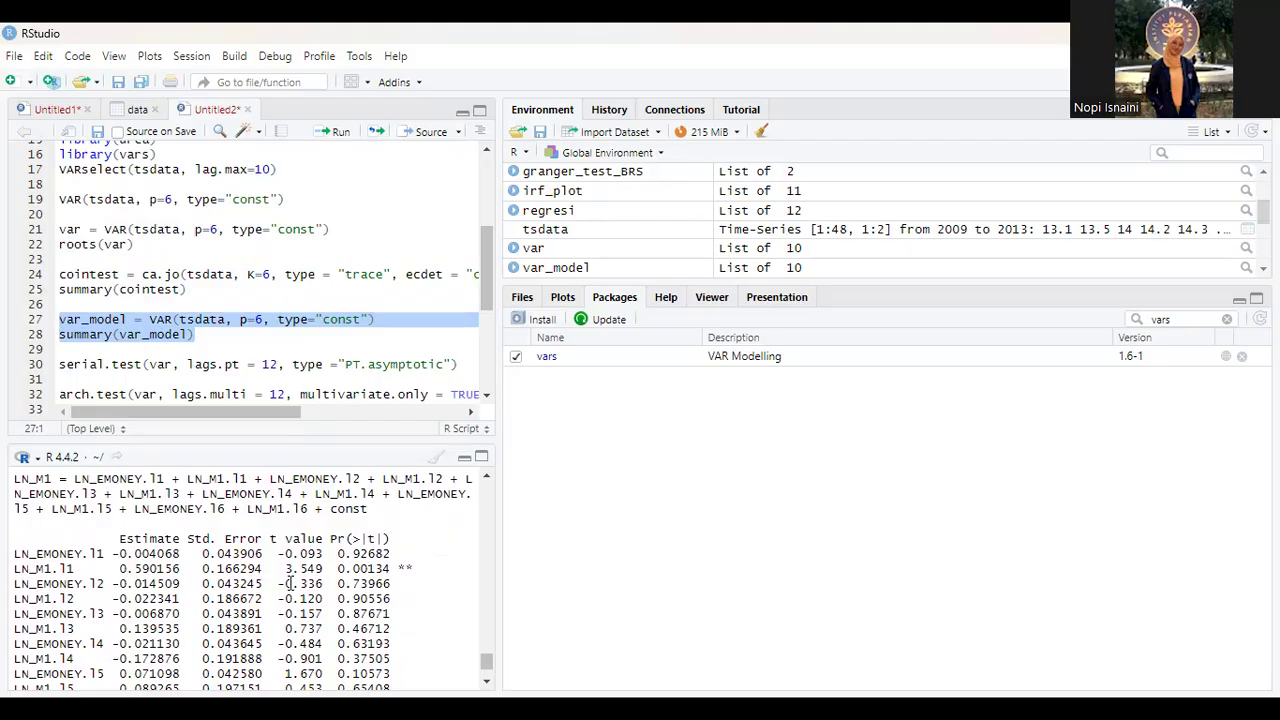
pyautogui.scroll(-1, 290, 583)
pyautogui.scroll(1, 192, 552)
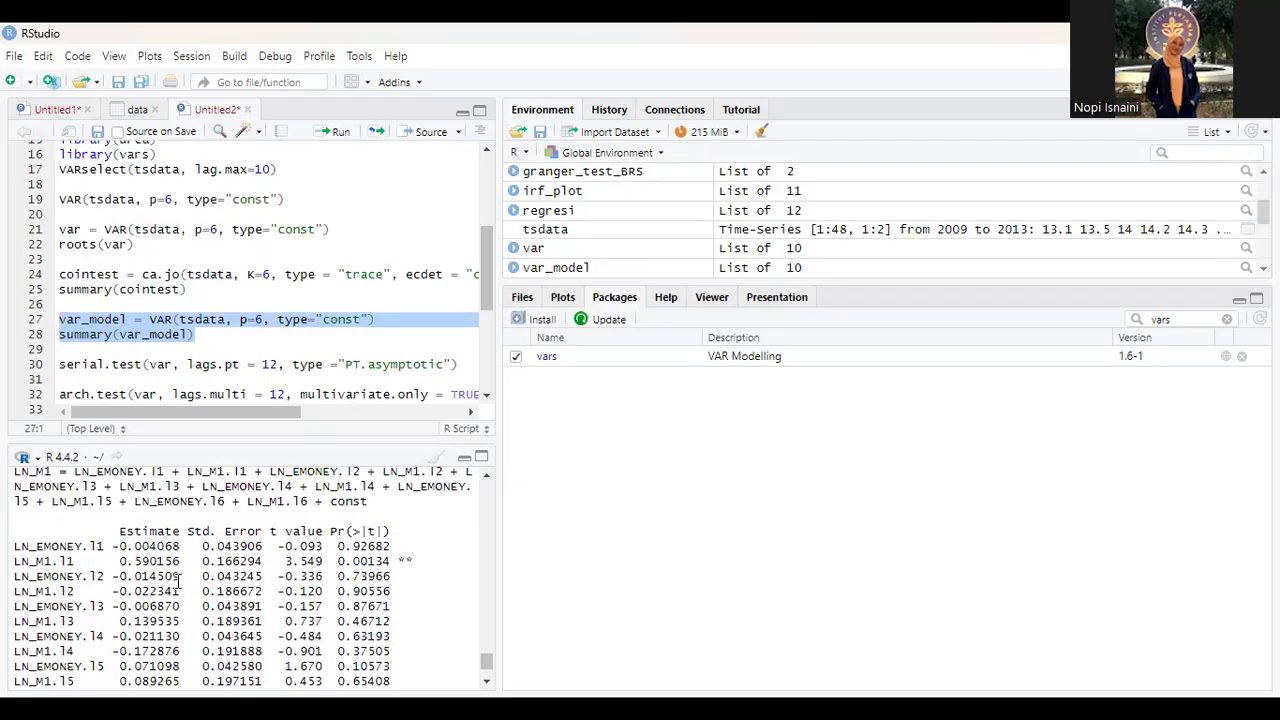
pyautogui.scroll(-1, 178, 578)
pyautogui.scroll(-2, 178, 580)
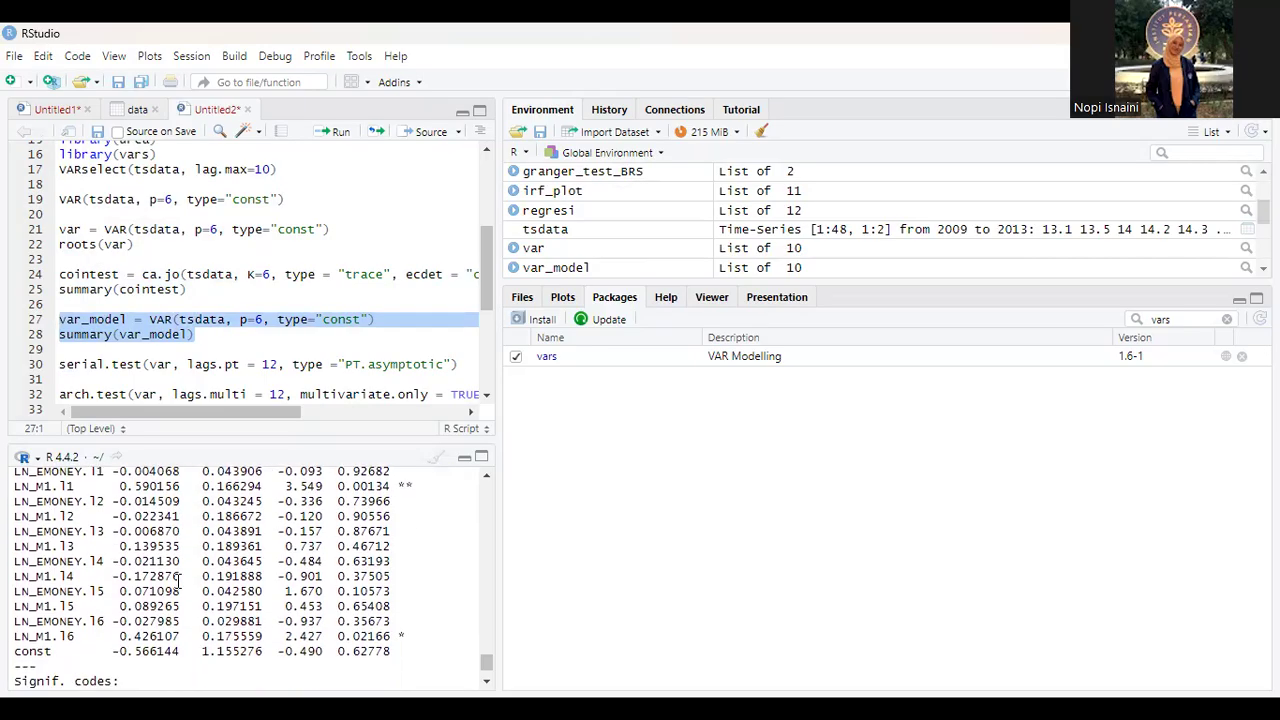
pyautogui.scroll(2, 178, 580)
pyautogui.scroll(4, 178, 580)
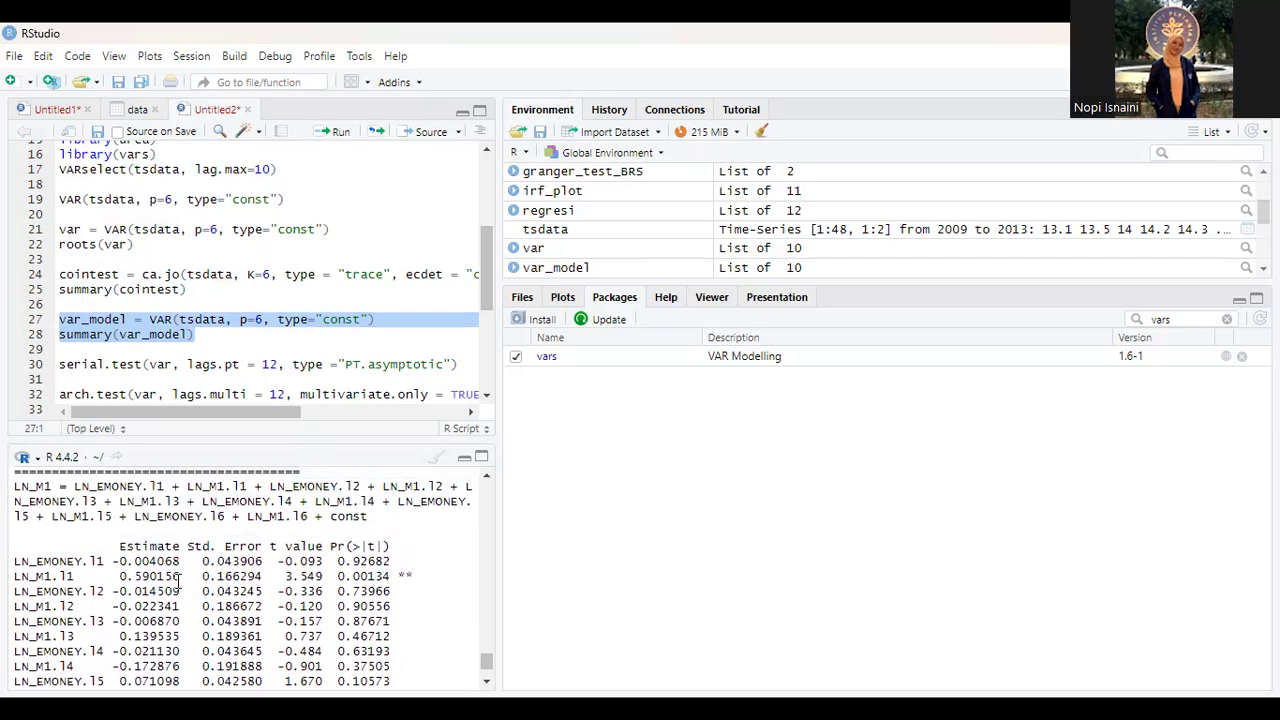
pyautogui.scroll(-2, 178, 580)
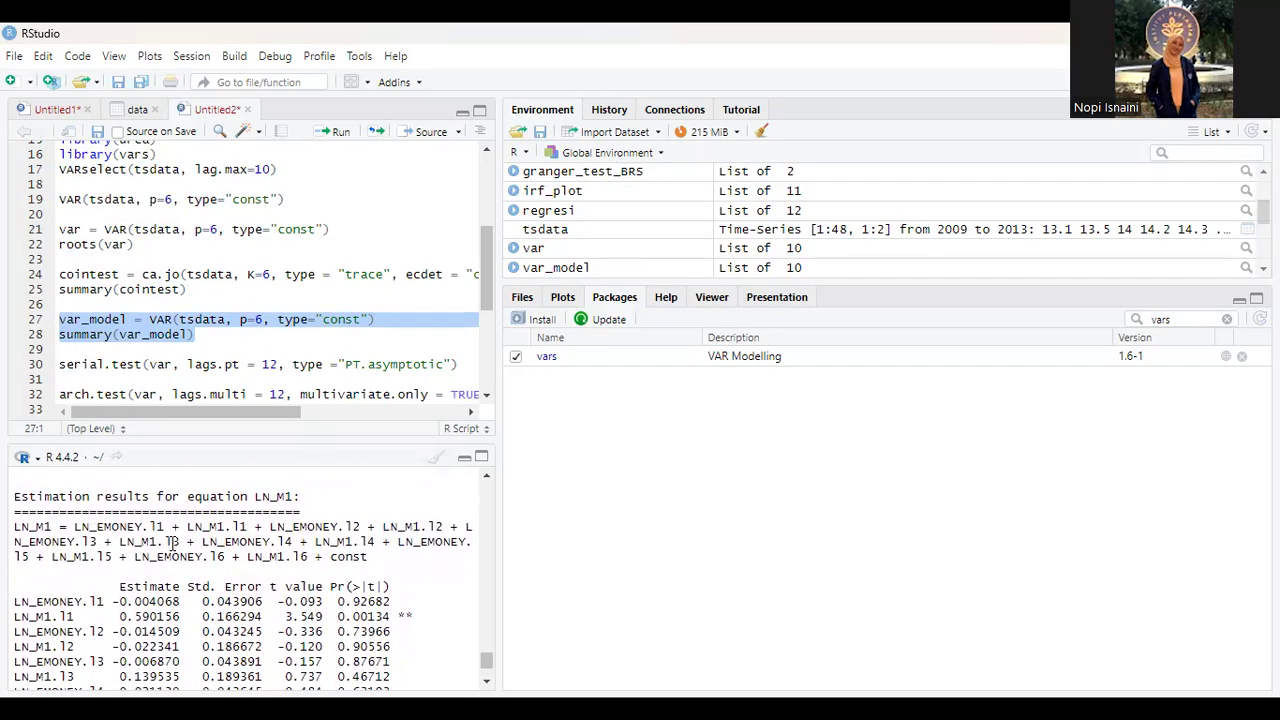
# Step: Run script line 30 to perform serial.test on var with lags.pt = 12 and type "PT.asymptotic"
pyautogui.scroll(-1, 172, 543)
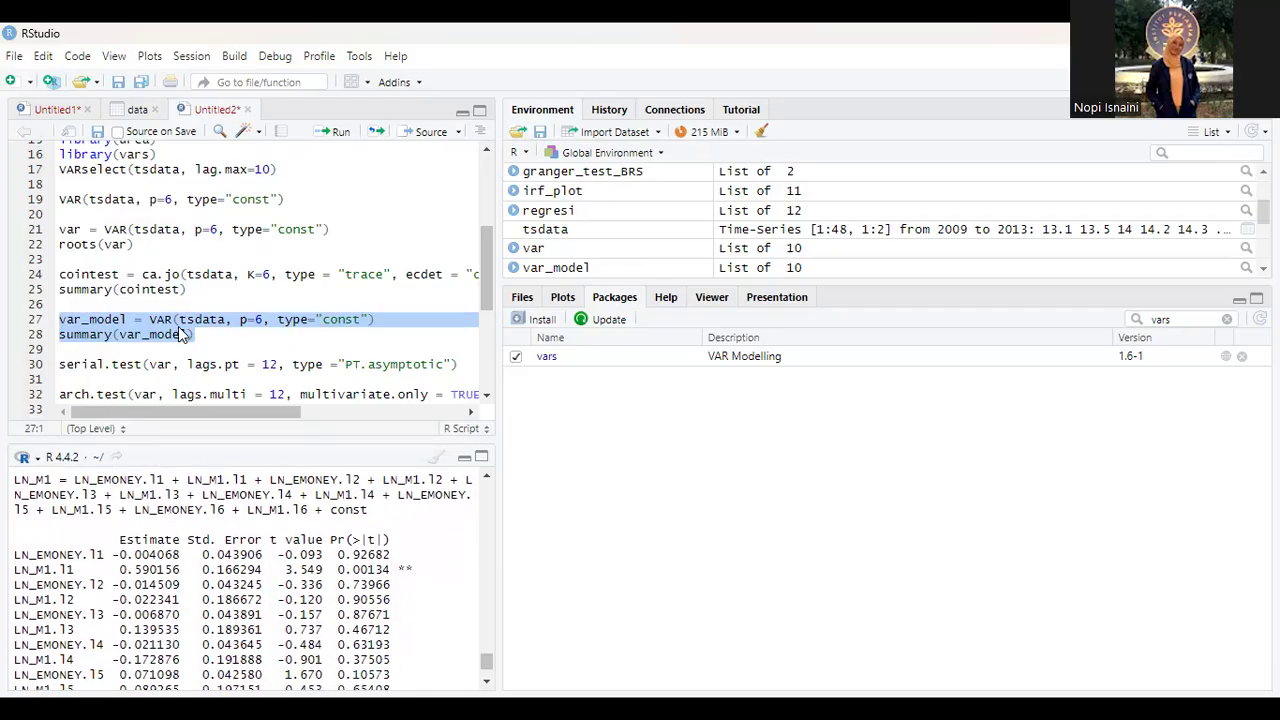
pyautogui.scroll(-1, 181, 333)
pyautogui.scroll(-2, 181, 333)
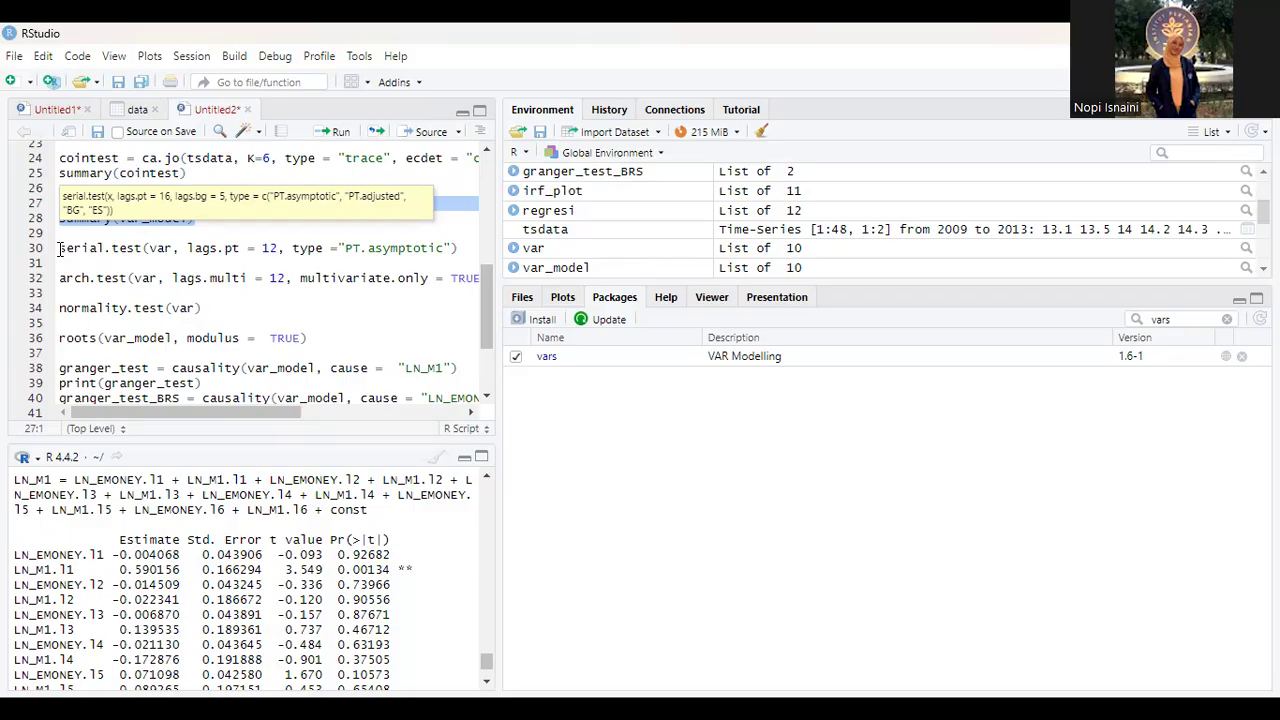
pyautogui.click(60, 249)
pyautogui.moveTo(60, 249); pyautogui.dragTo(455, 255)
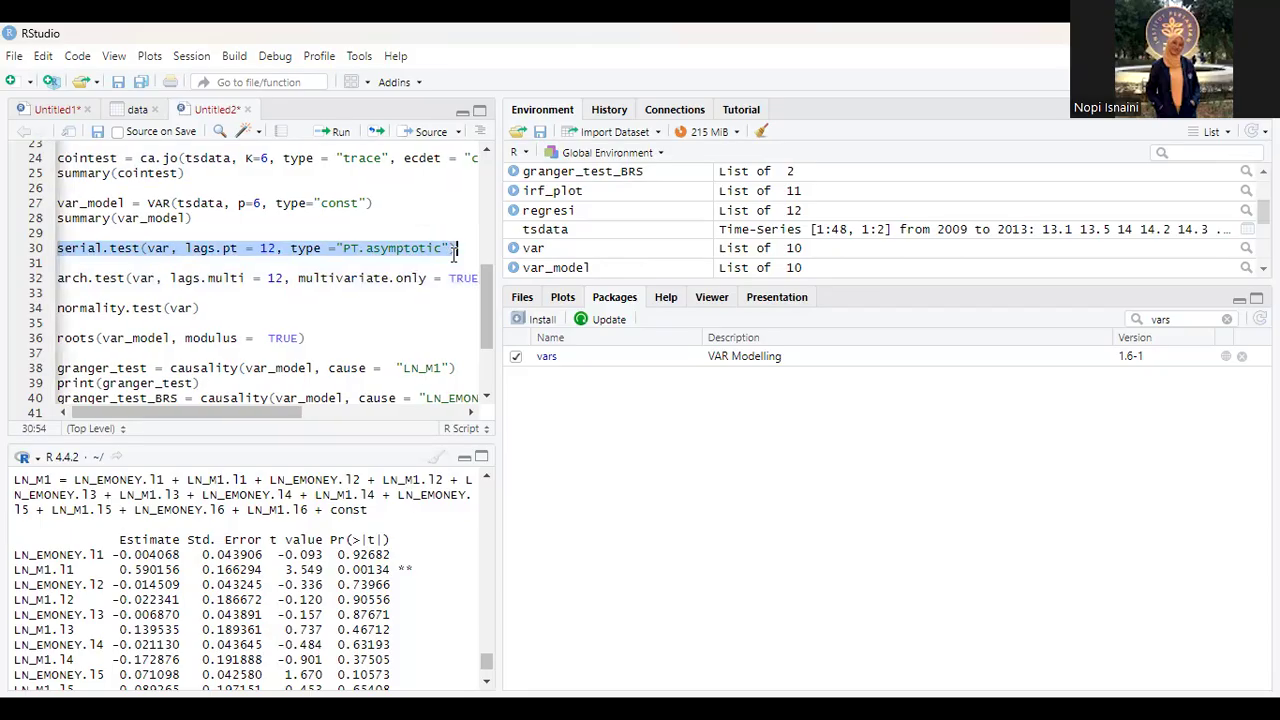
pyautogui.click(333, 133)
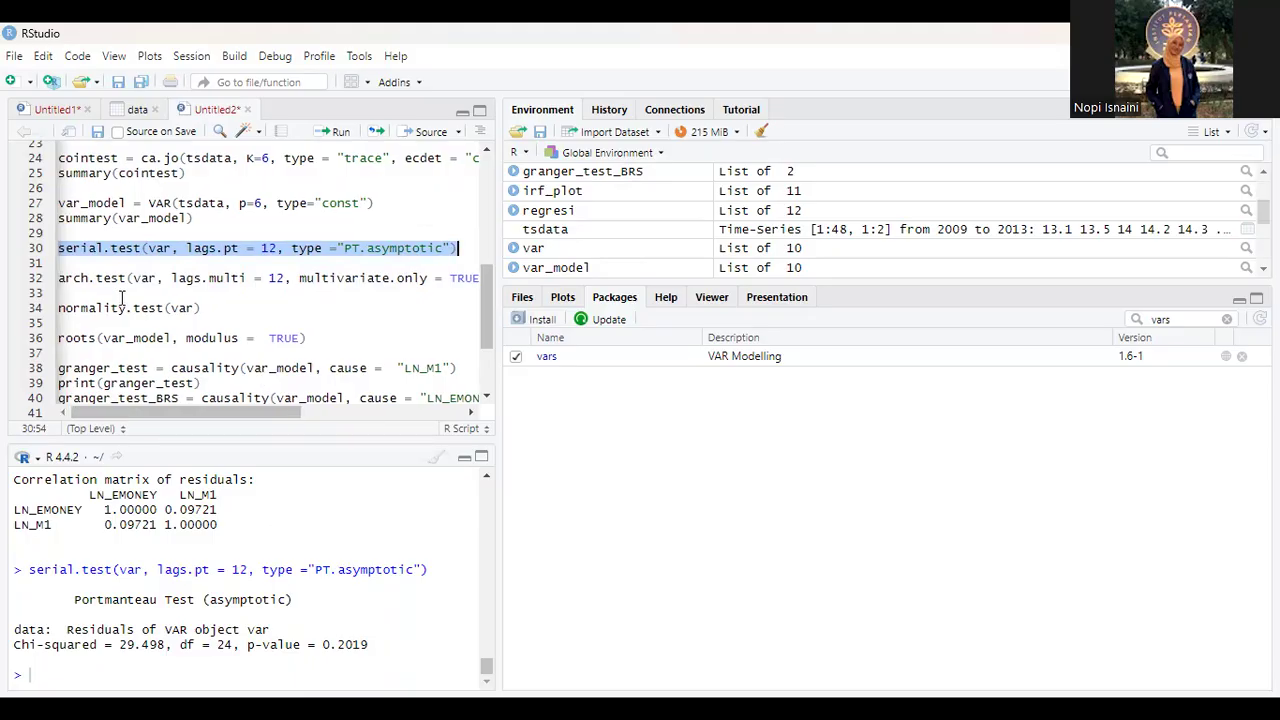
# Step: Run script line 32 to perform arch.test on var with lags.multi = 12 and multivariate.only = TRUE
pyautogui.moveTo(57, 273)
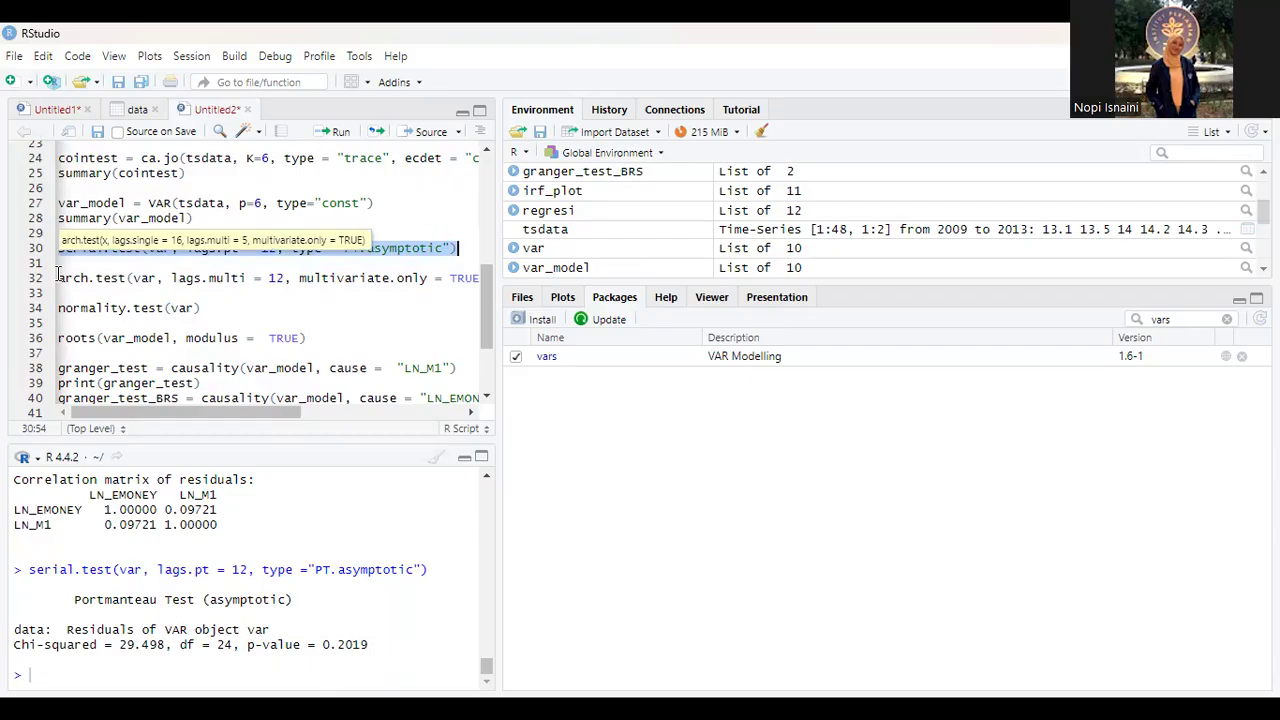
pyautogui.moveTo(57, 277)
pyautogui.mouseDown()
pyautogui.moveTo(251, 303)
pyautogui.moveTo(457, 297)
pyautogui.moveTo(441, 294)
pyautogui.moveTo(488, 280)
pyautogui.mouseUp()
pyautogui.hscroll(-1, 307, 315)
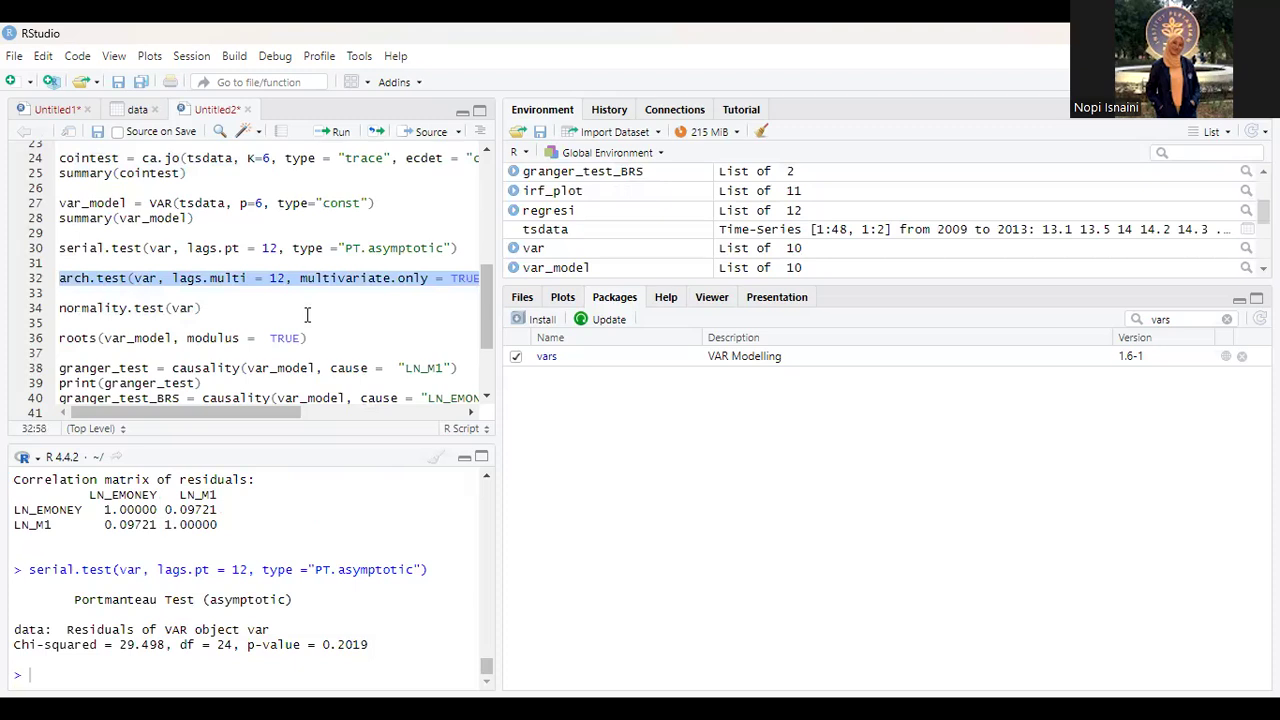
pyautogui.hscroll(3, 248, 287)
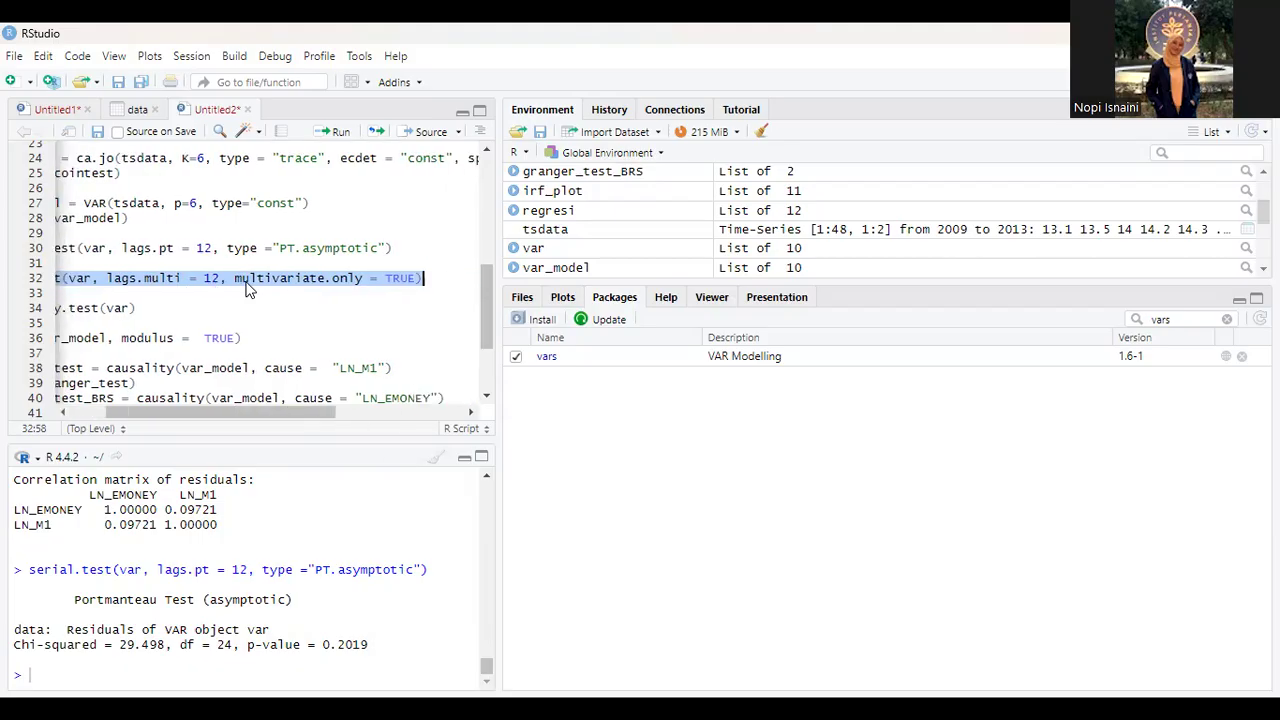
pyautogui.hscroll(-3, 248, 287)
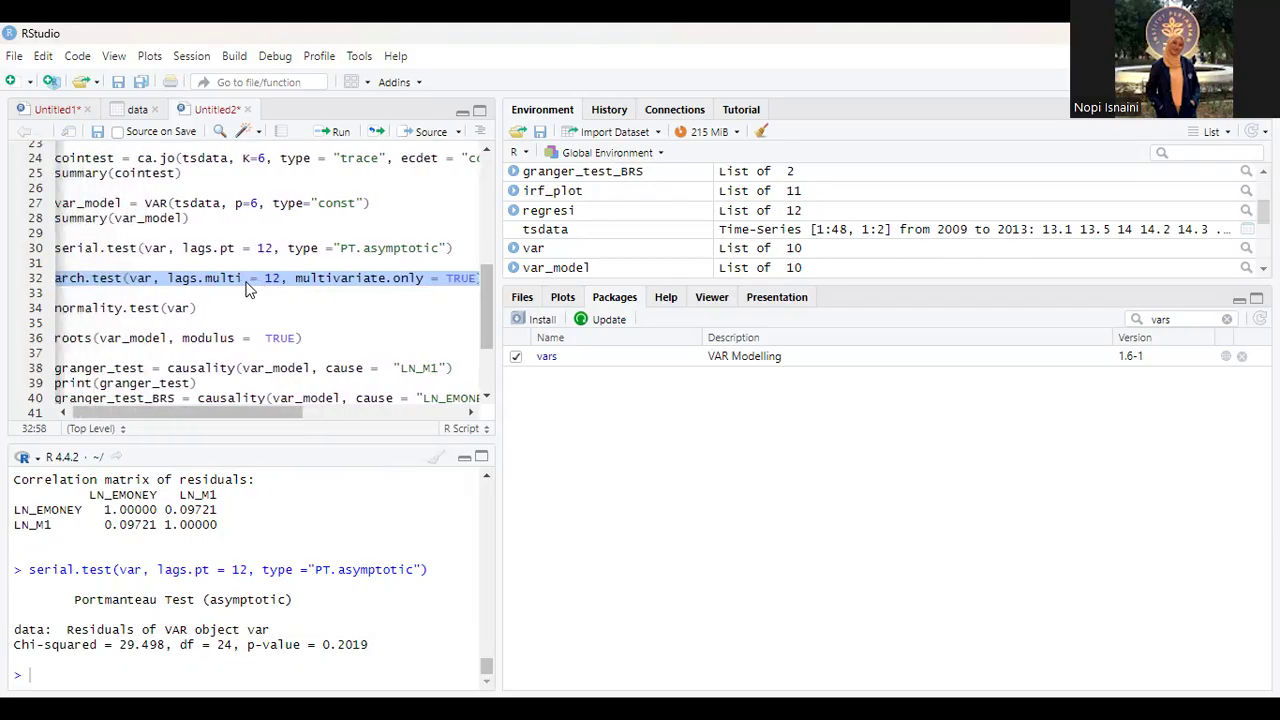
pyautogui.hscroll(2, 248, 287)
pyautogui.hscroll(-2, 248, 287)
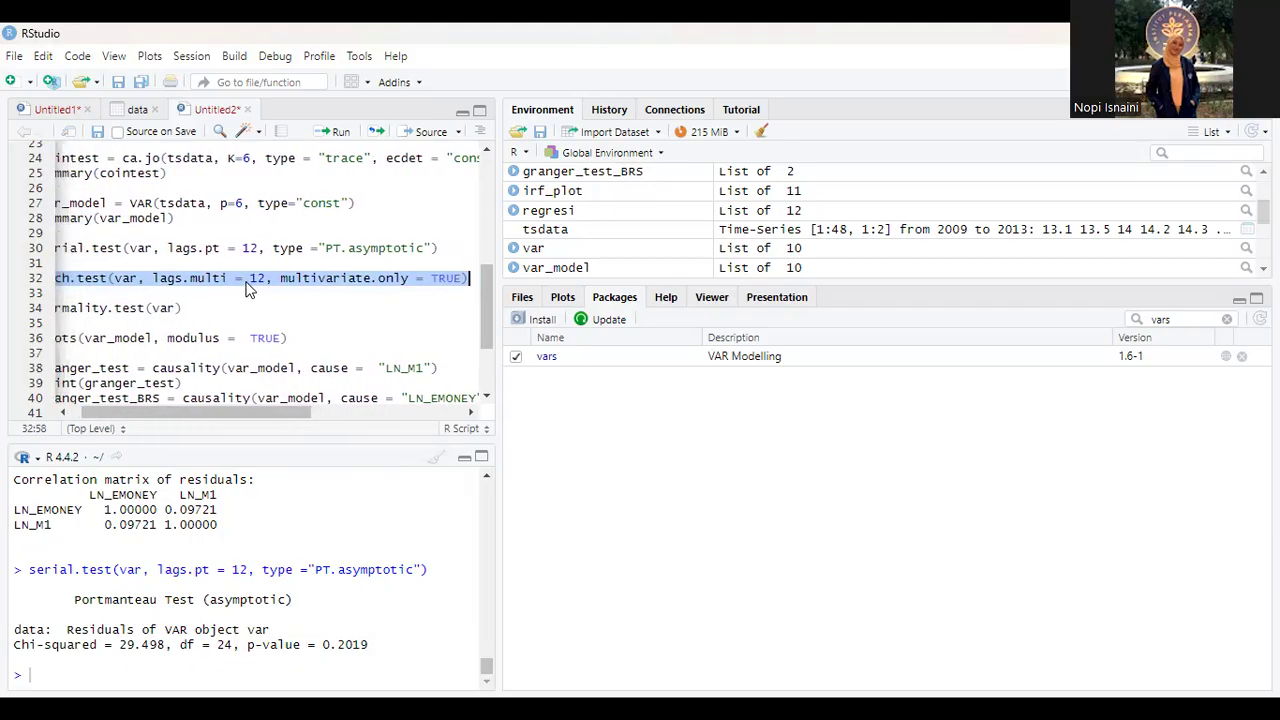
pyautogui.click(334, 131)
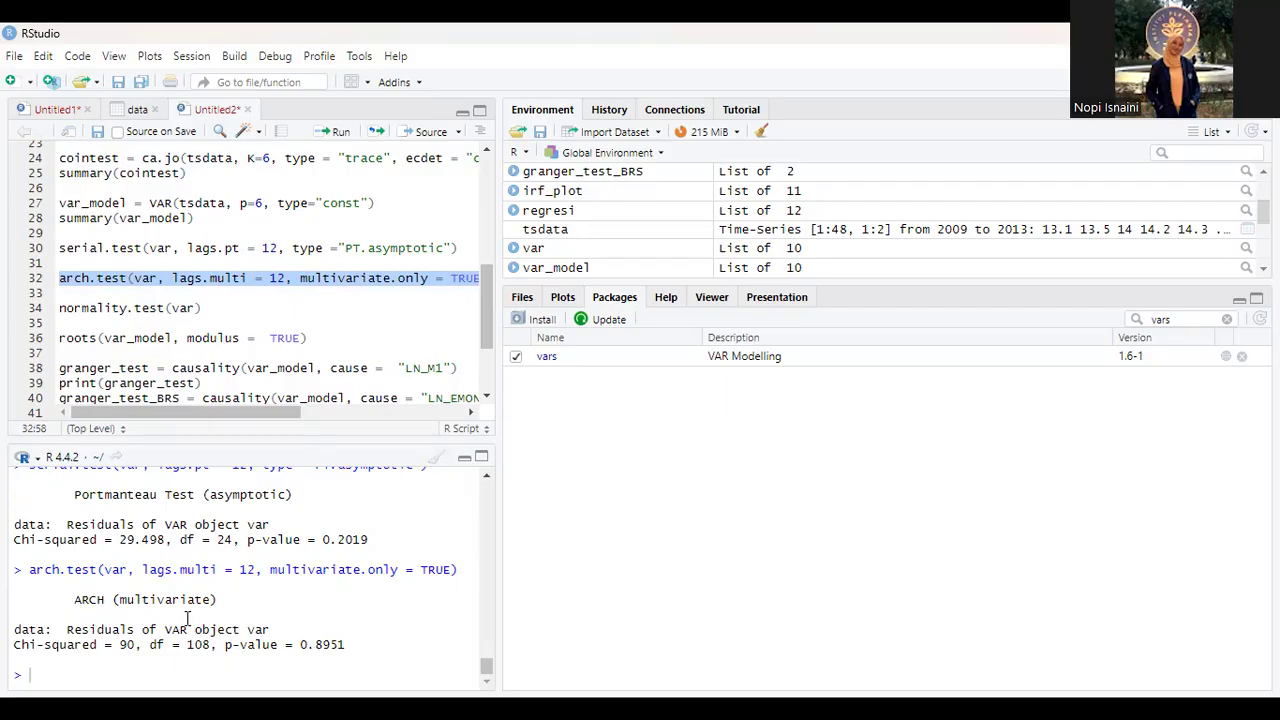
# Step: Run line 34 to perform normality.test on var, and line 36 to compute the roots of var_model with modulus = TRUE
pyautogui.click(205, 314)
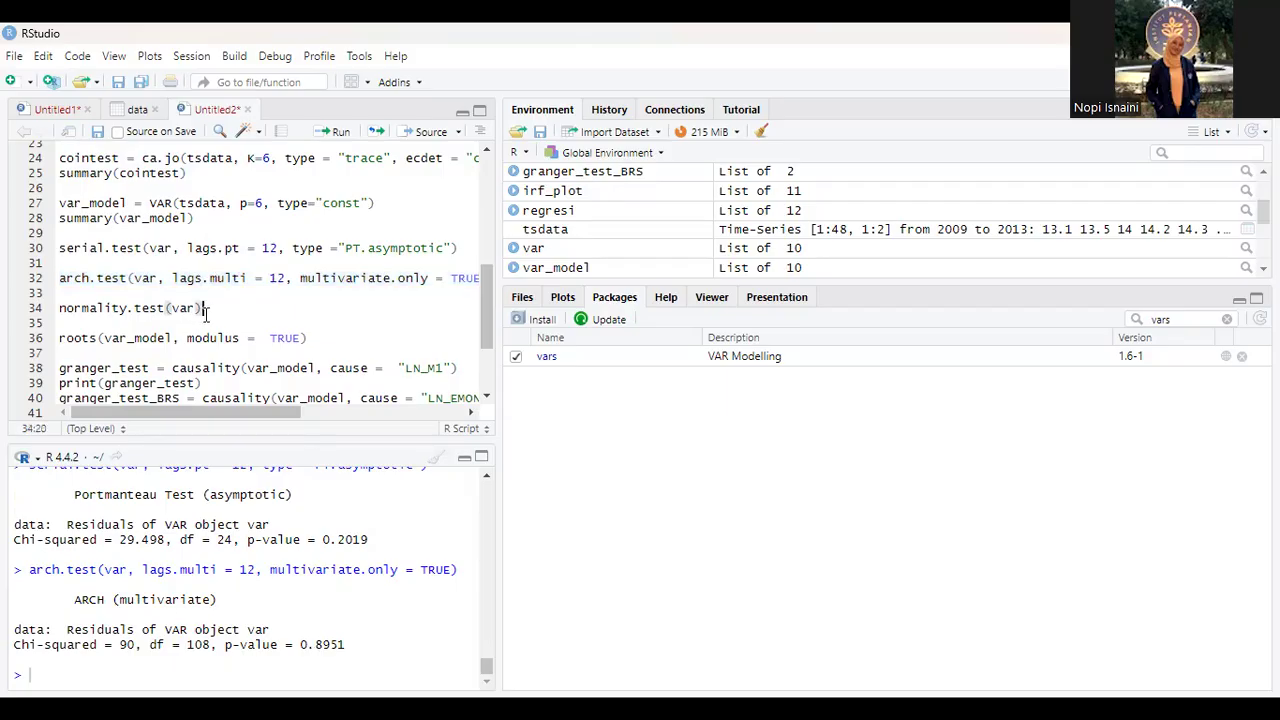
pyautogui.keyDown('shift'); pyautogui.click(60, 308); pyautogui.keyUp('shift')
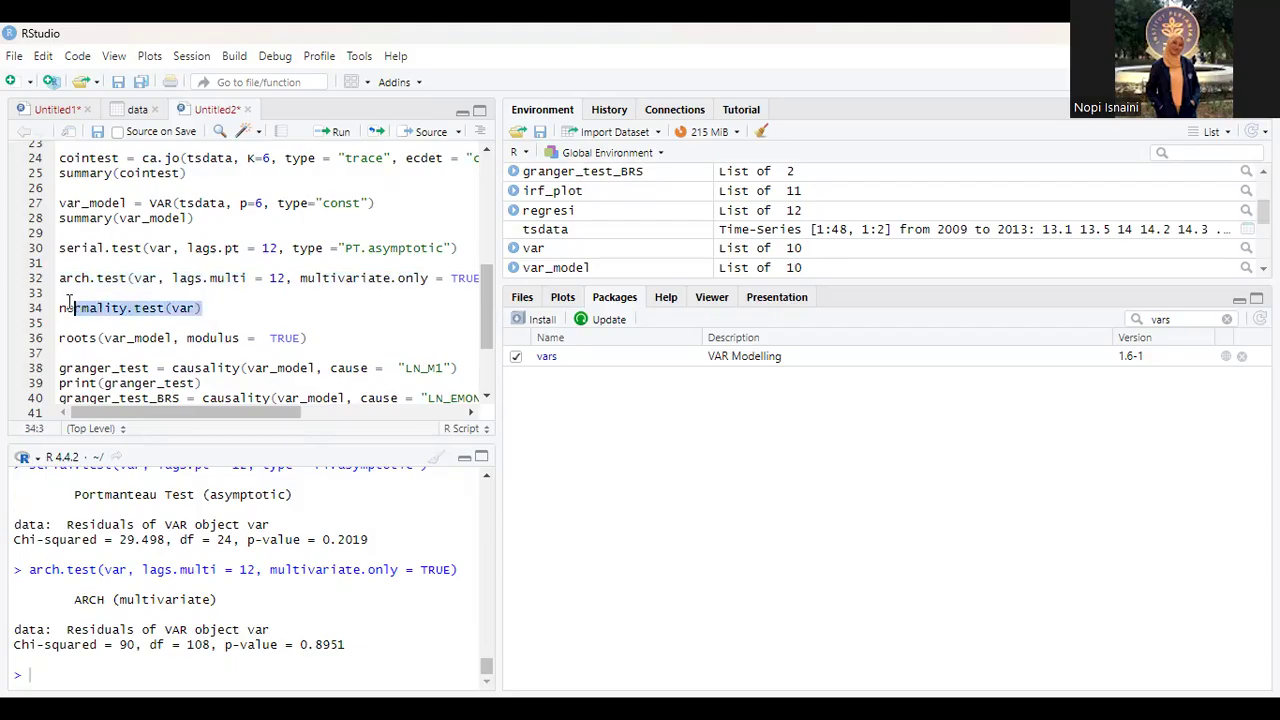
pyautogui.click(331, 131)
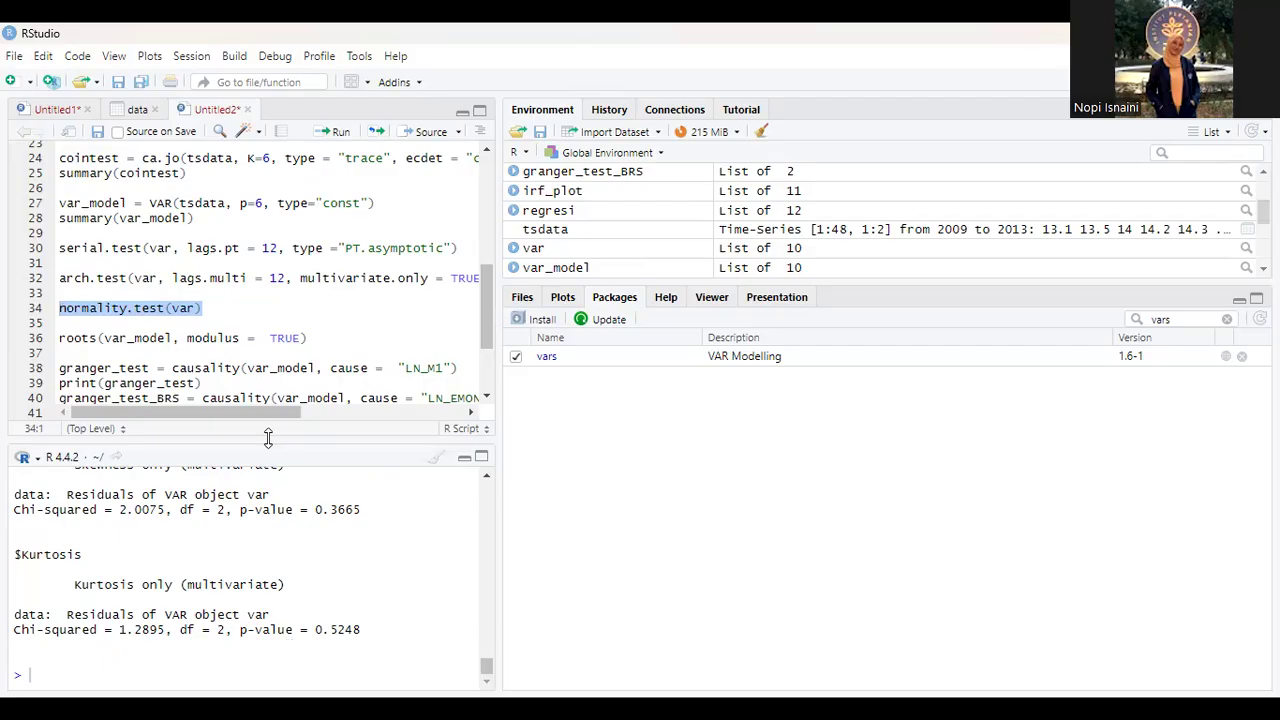
pyautogui.moveTo(312, 337); pyautogui.dragTo(59, 338)
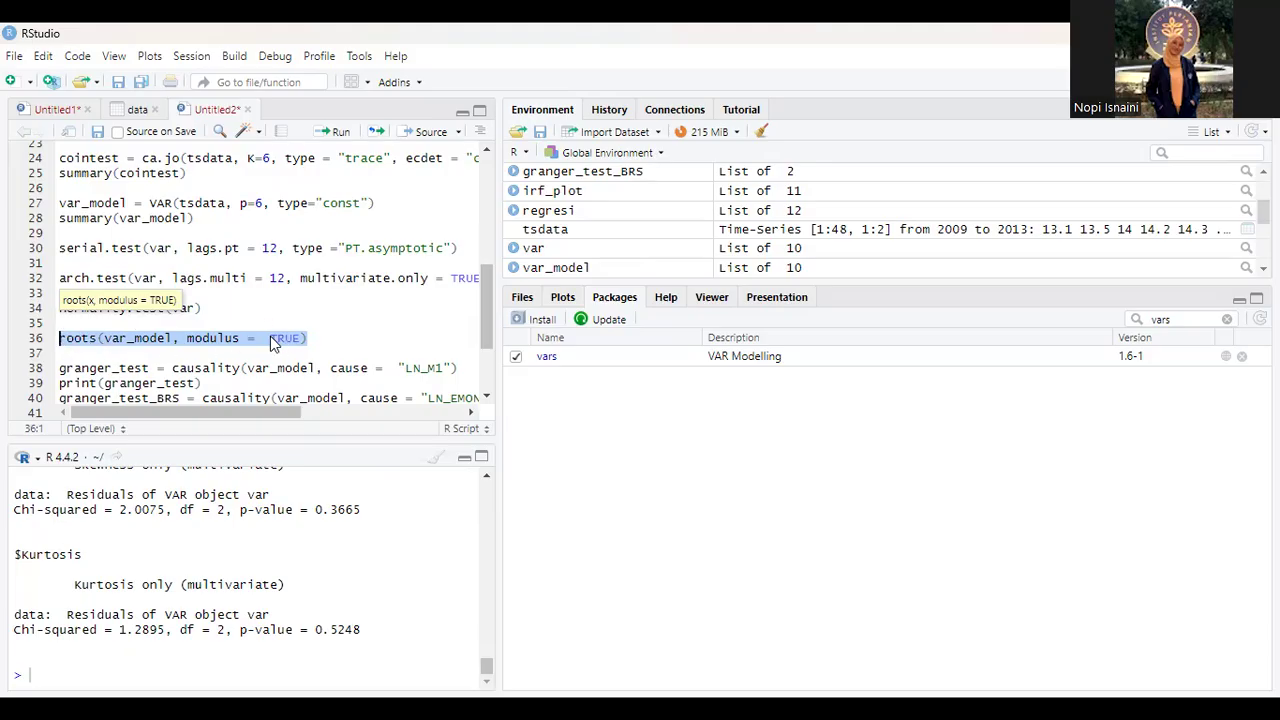
pyautogui.click(320, 130)
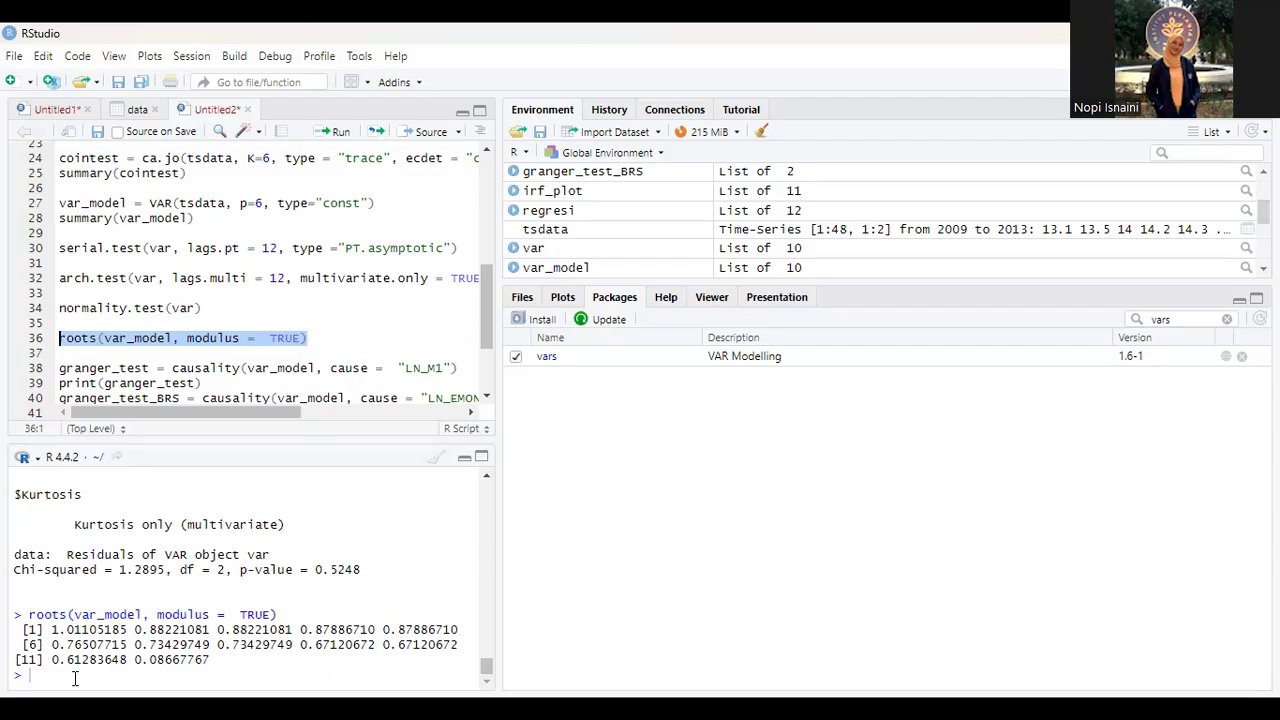
# Step: Widen the script editor slightly to show more of the long Granger causality lines
pyautogui.scroll(-3, 147, 385)
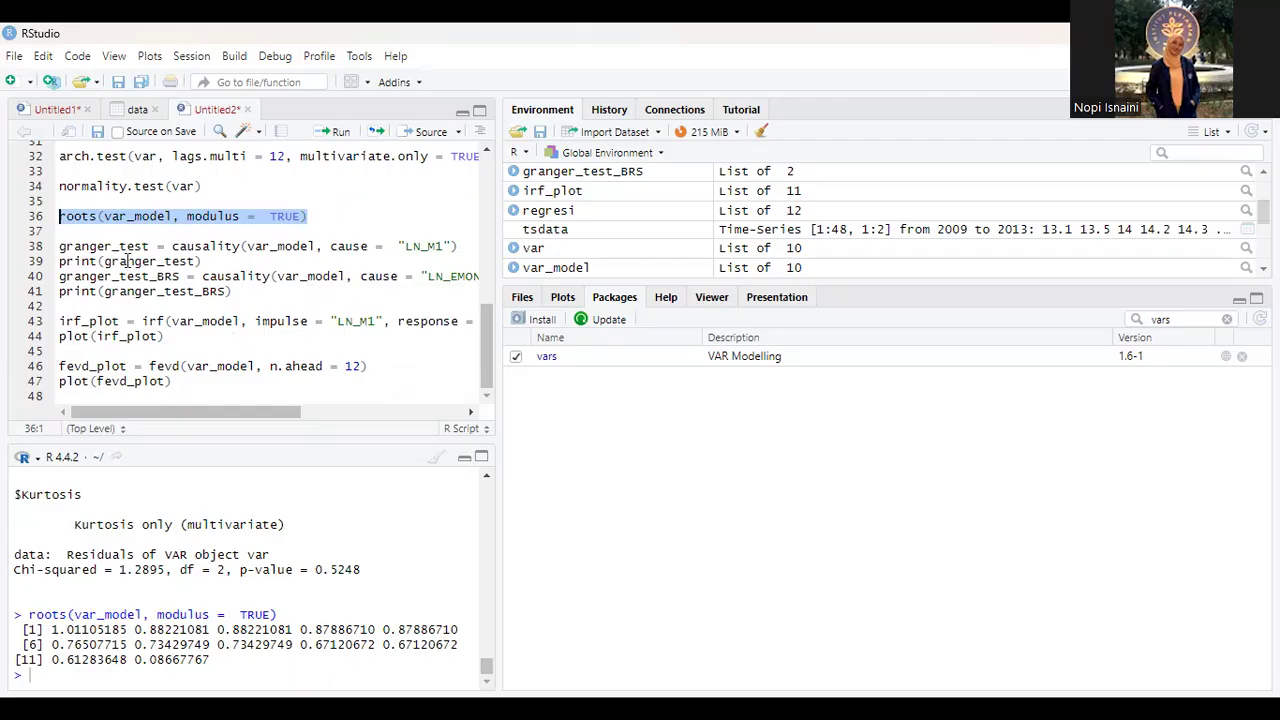
pyautogui.hscroll(3, 127, 260)
pyautogui.hscroll(-3, 127, 260)
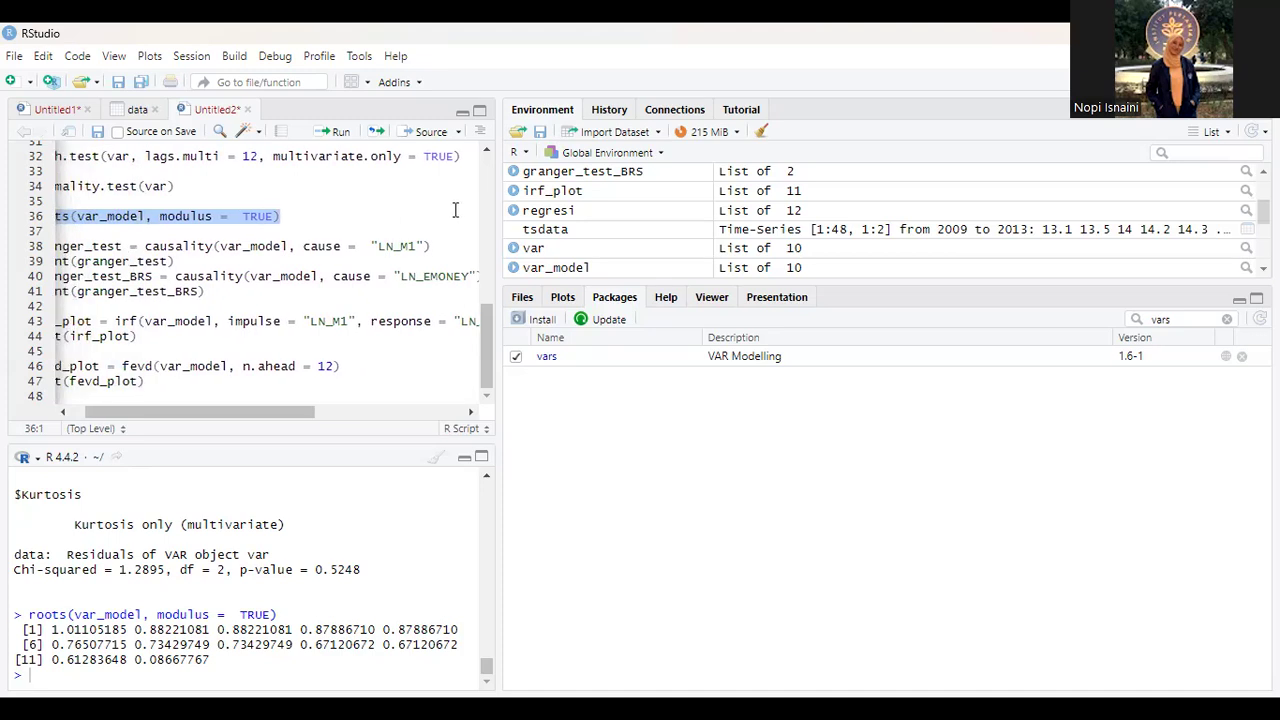
pyautogui.moveTo(499, 210)
pyautogui.mouseDown()
pyautogui.moveTo(587, 210)
pyautogui.moveTo(517, 210)
pyautogui.mouseUp()
pyautogui.hscroll(-1, 313, 271)
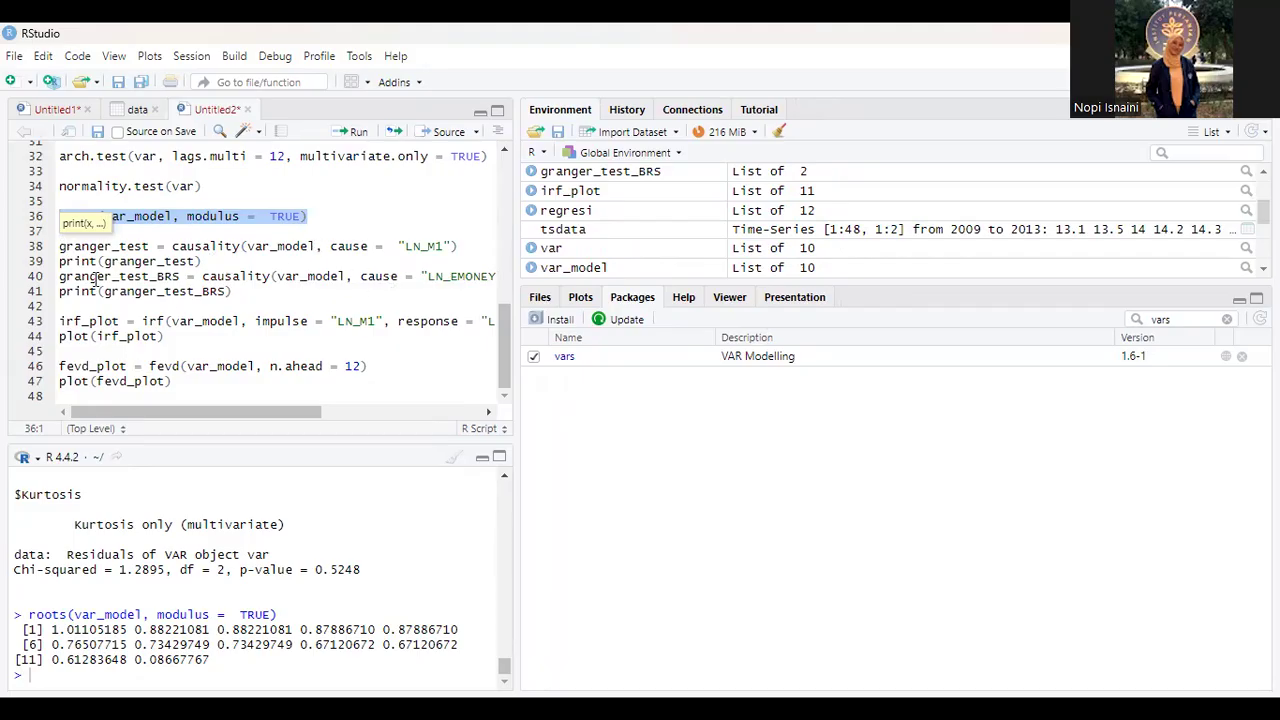
# Step: Run script lines 38 to 41 to test and print Granger causality on var_model for causes LN_M1 and LN_EMONEY, and review the output
pyautogui.click(236, 291)
pyautogui.moveTo(176, 280); pyautogui.dragTo(58, 247)
pyautogui.hscroll(2, 225, 261)
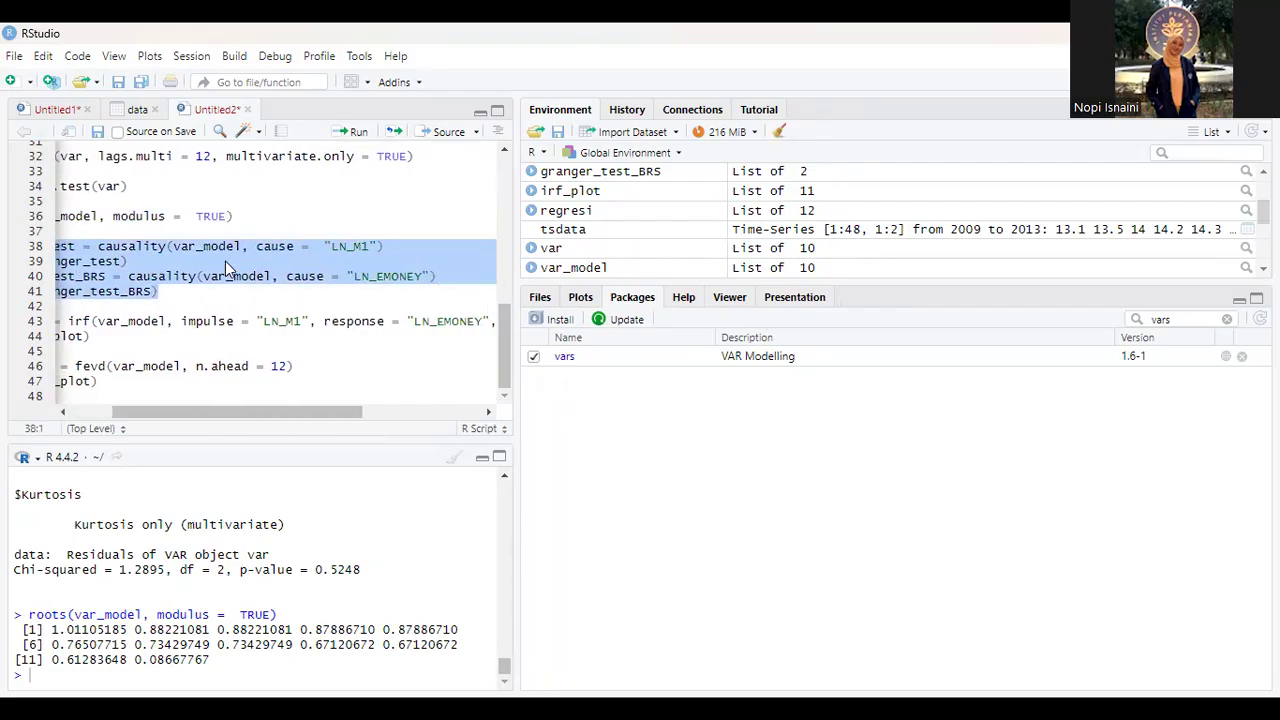
pyautogui.hscroll(-2, 225, 261)
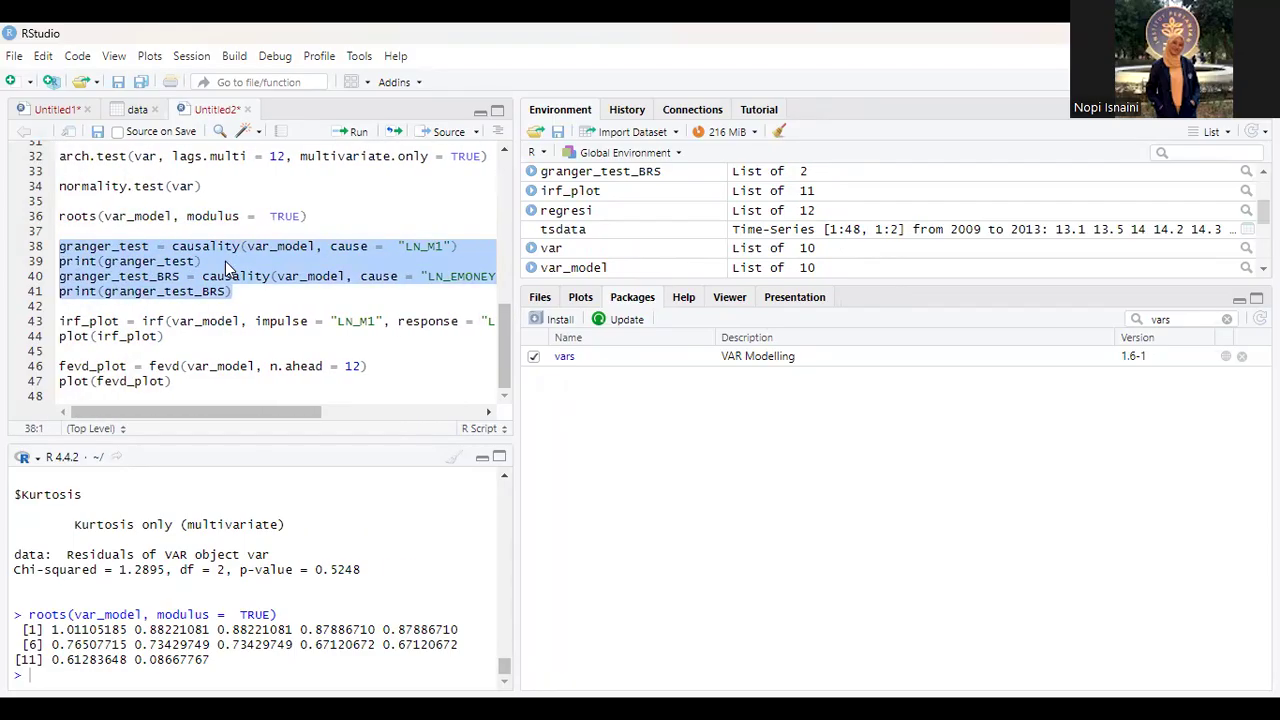
pyautogui.click(345, 131)
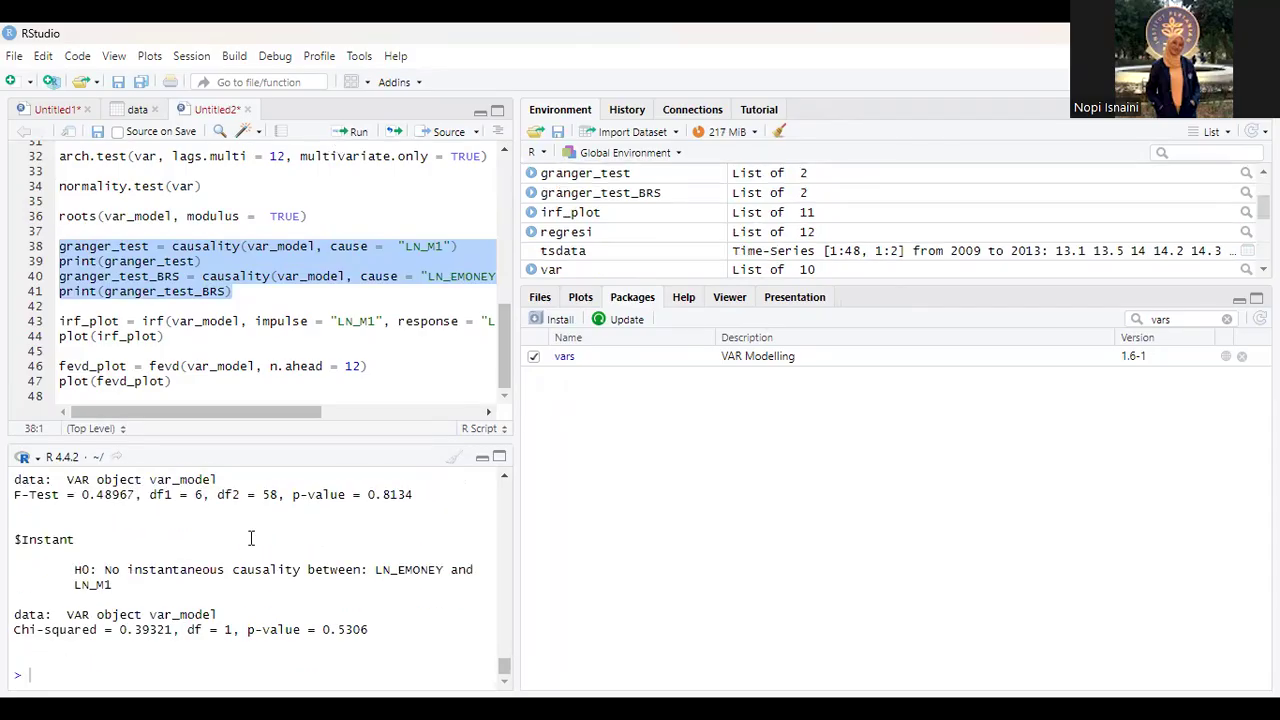
pyautogui.scroll(2, 251, 538)
pyautogui.scroll(1, 251, 538)
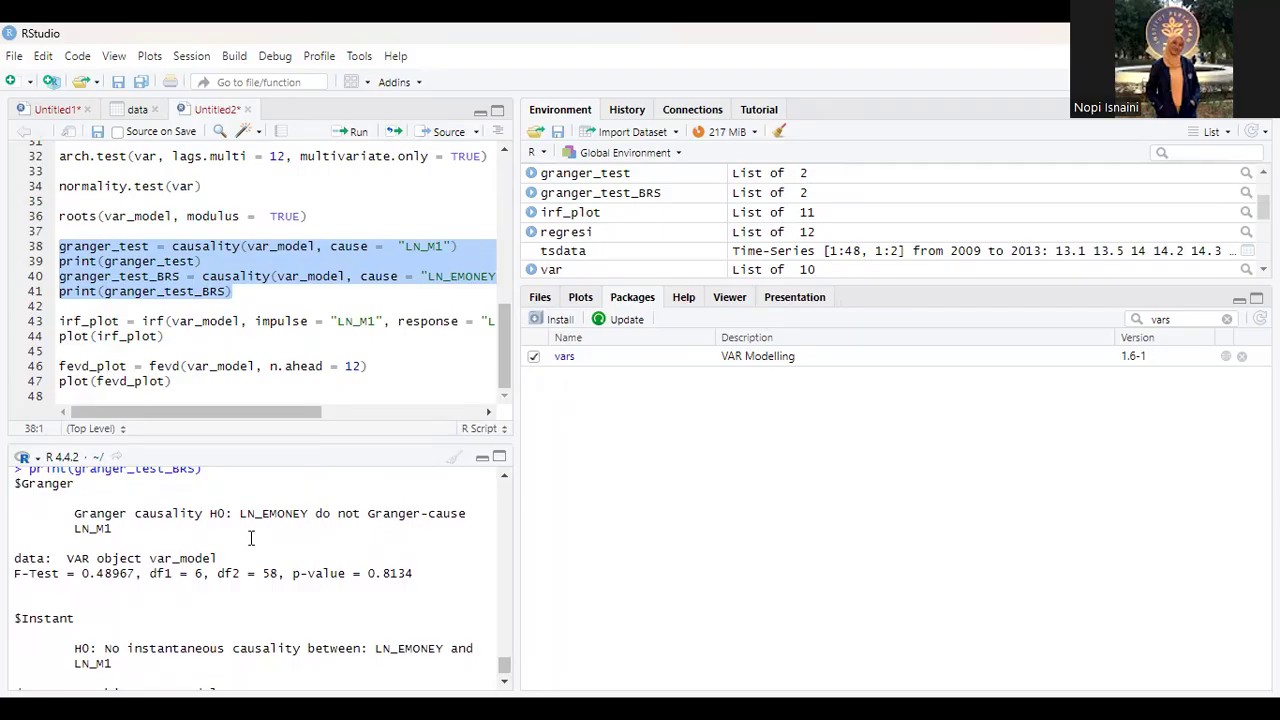
pyautogui.hotkey('ctrl', 'Return')
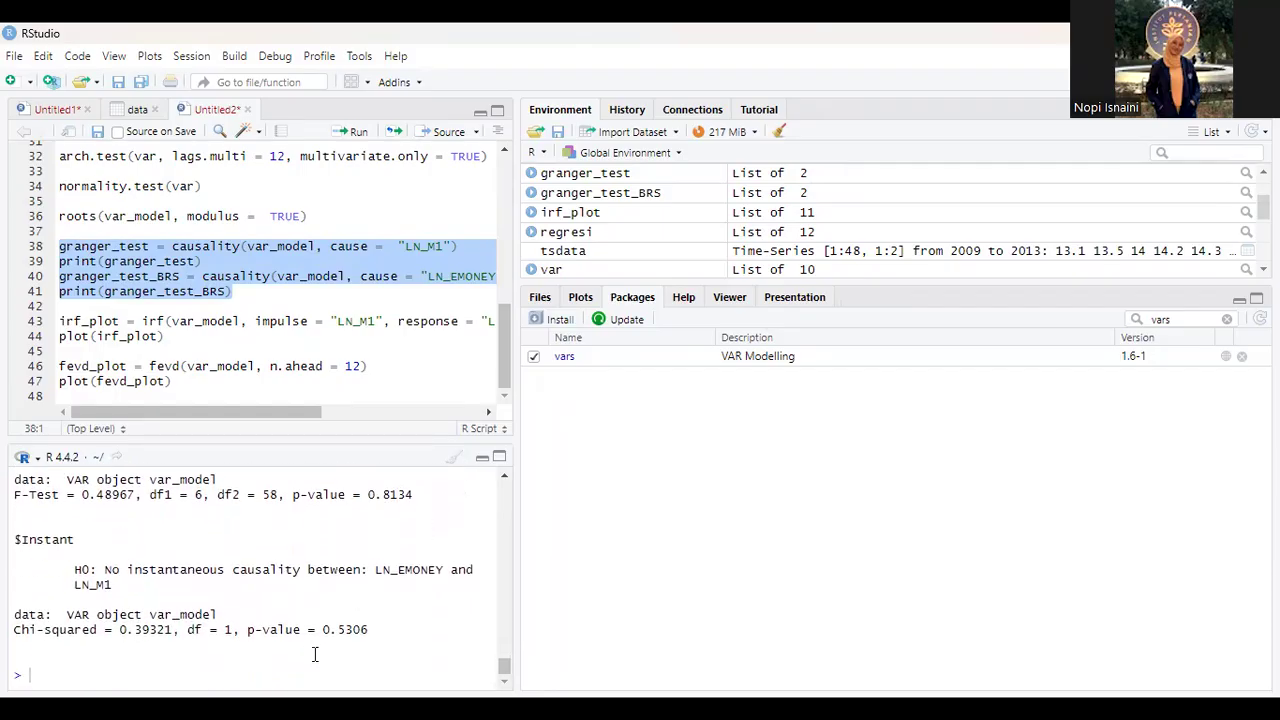
pyautogui.scroll(1, 343, 516)
# Step: Run script lines 43 to 44 with impulse LN_M1, response LN_EMONEY, n.ahead = 12 and boot = TRUE, and display the impulse response plot
pyautogui.moveTo(165, 337); pyautogui.dragTo(58, 320)
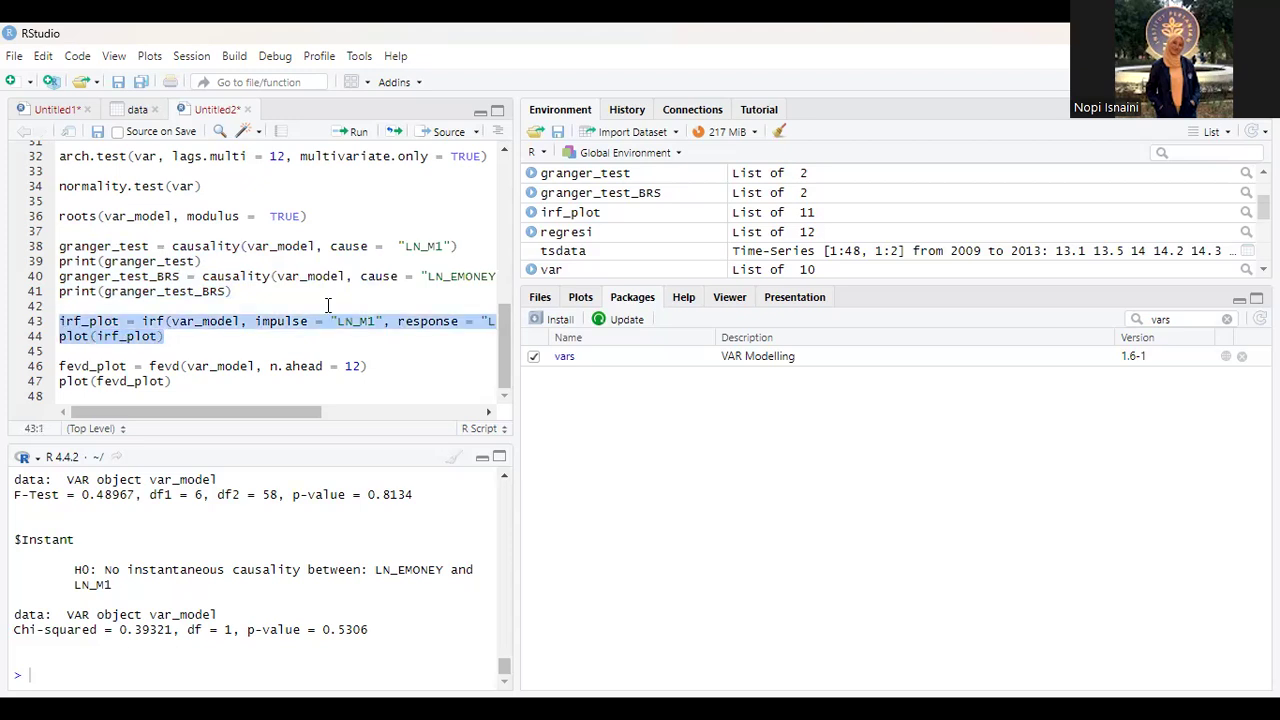
pyautogui.hscroll(3, 328, 304)
pyautogui.hscroll(5, 328, 304)
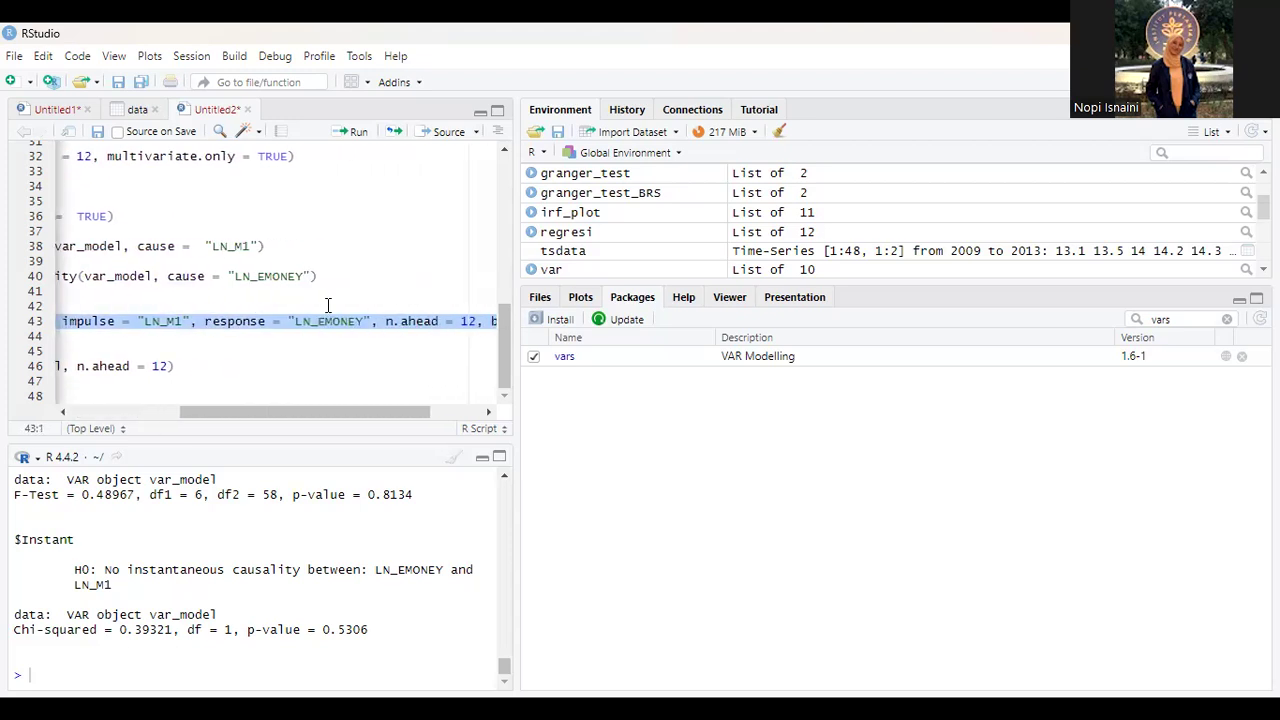
pyautogui.hscroll(-8, 328, 304)
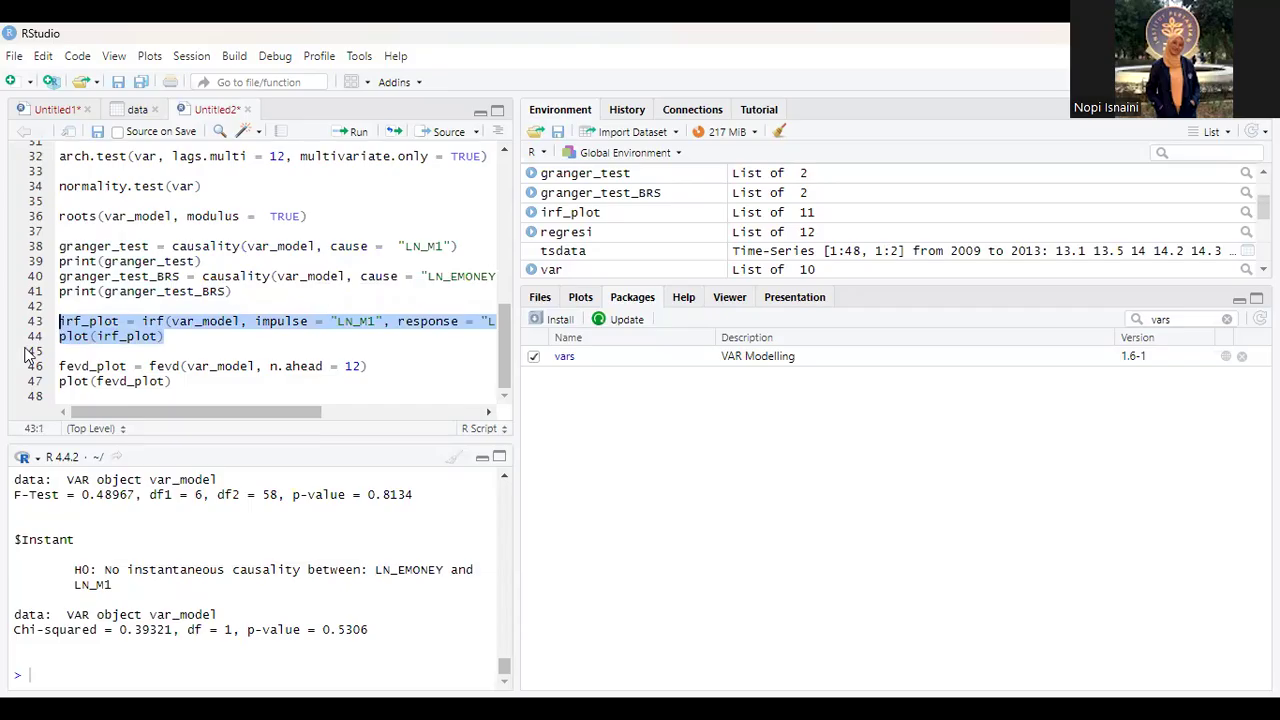
pyautogui.hscroll(4, 182, 343)
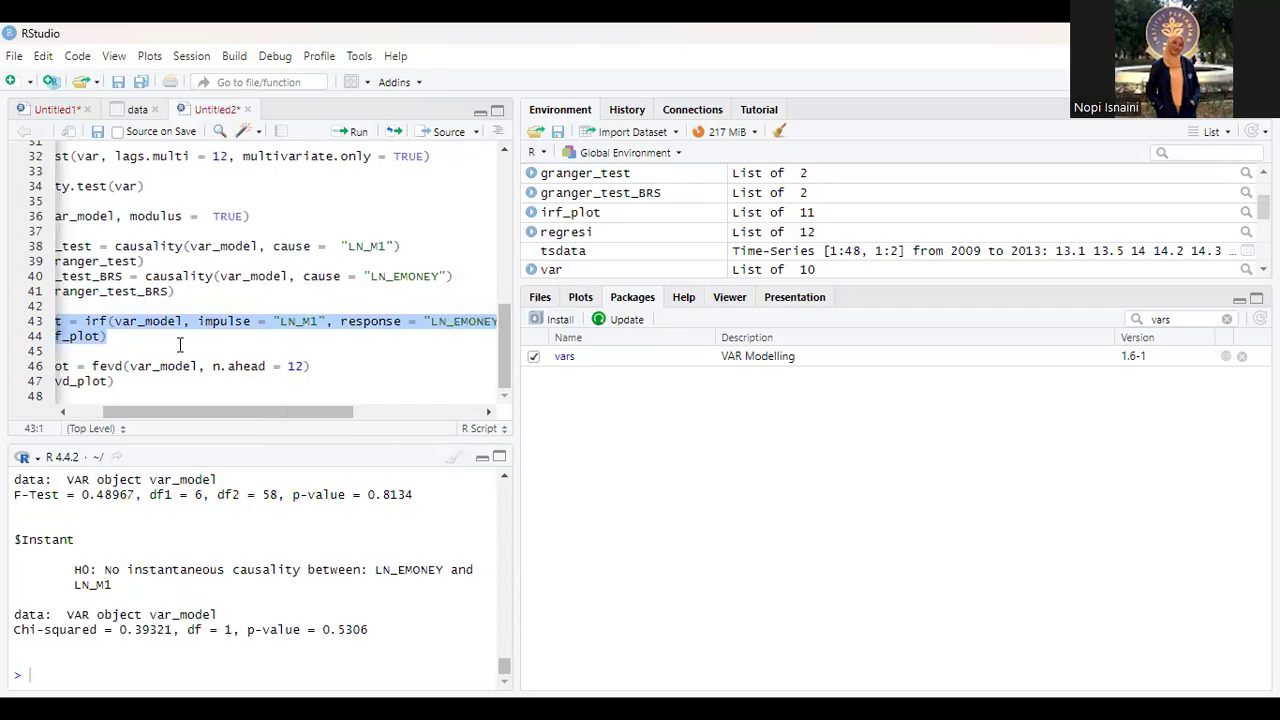
pyautogui.hscroll(1, 357, 334)
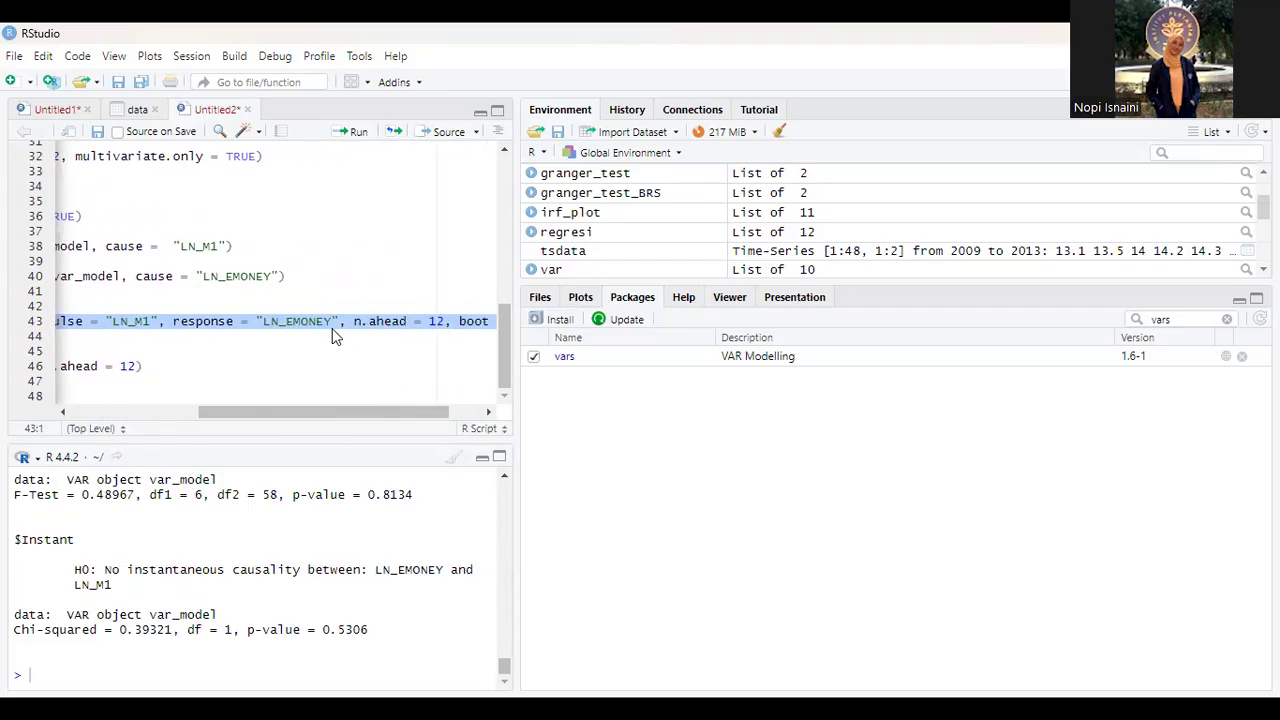
pyautogui.hscroll(1, 358, 331)
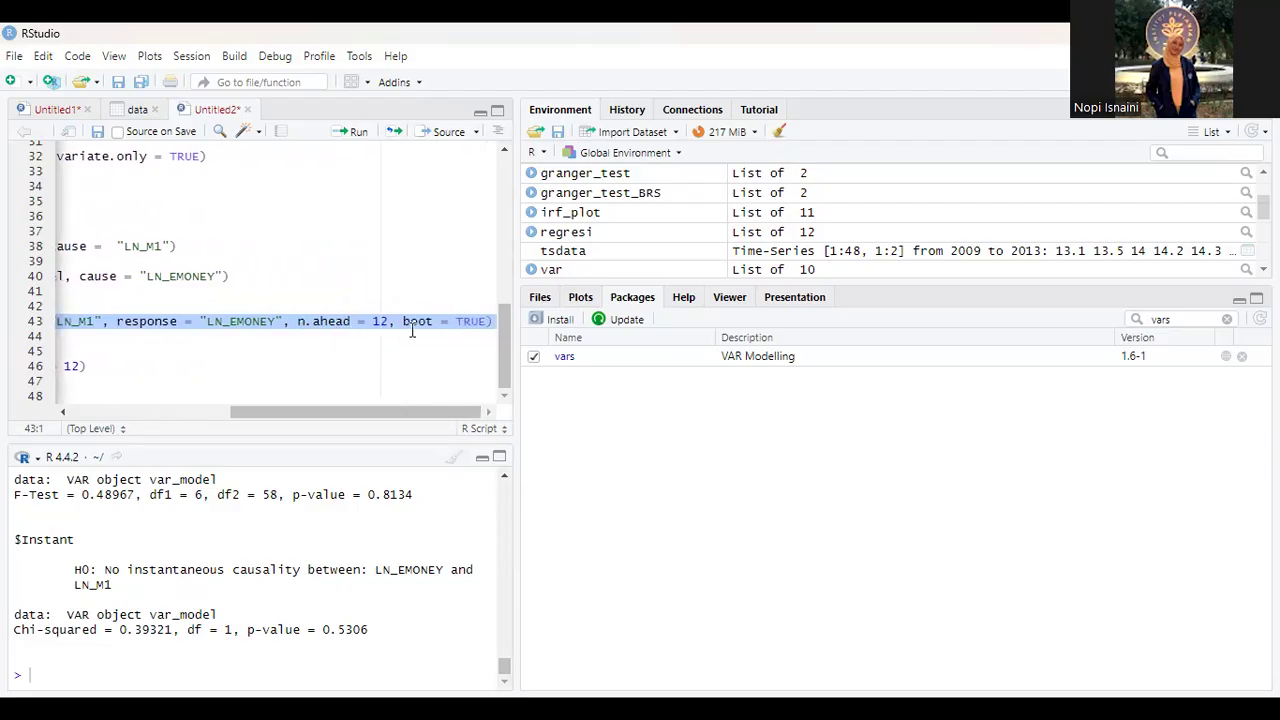
pyautogui.hscroll(-6, 300, 335)
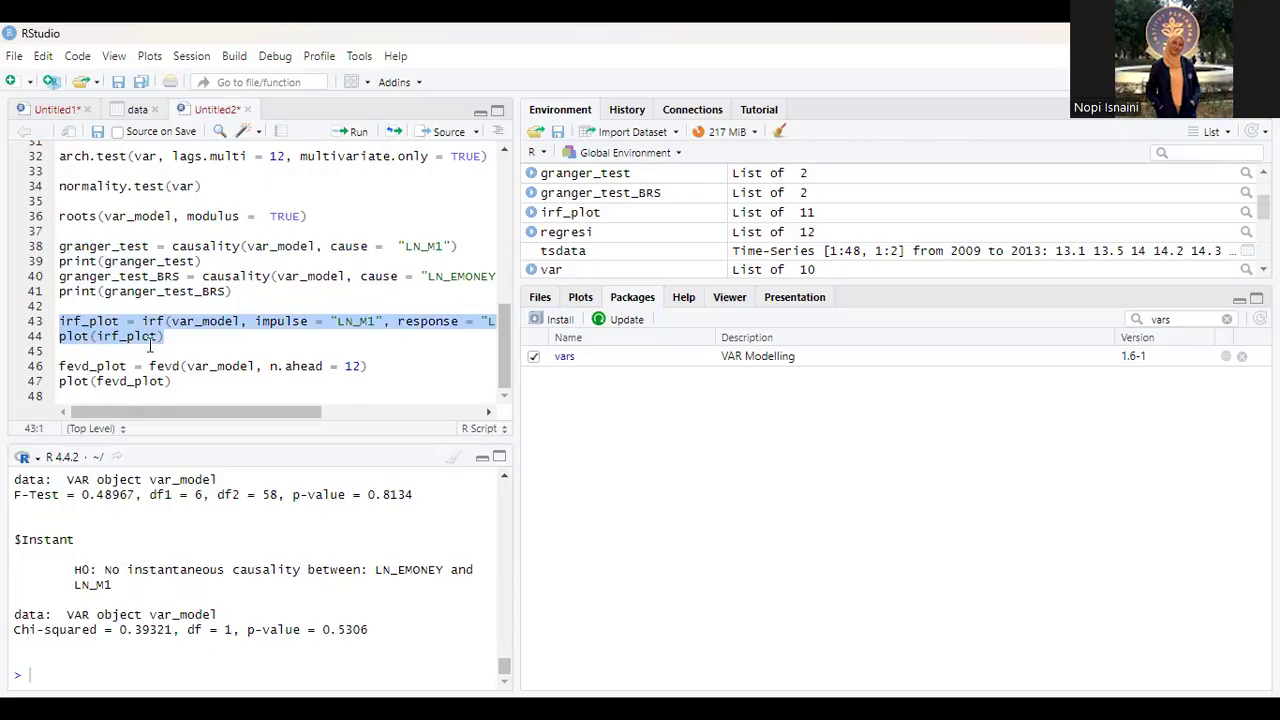
pyautogui.click(350, 132)
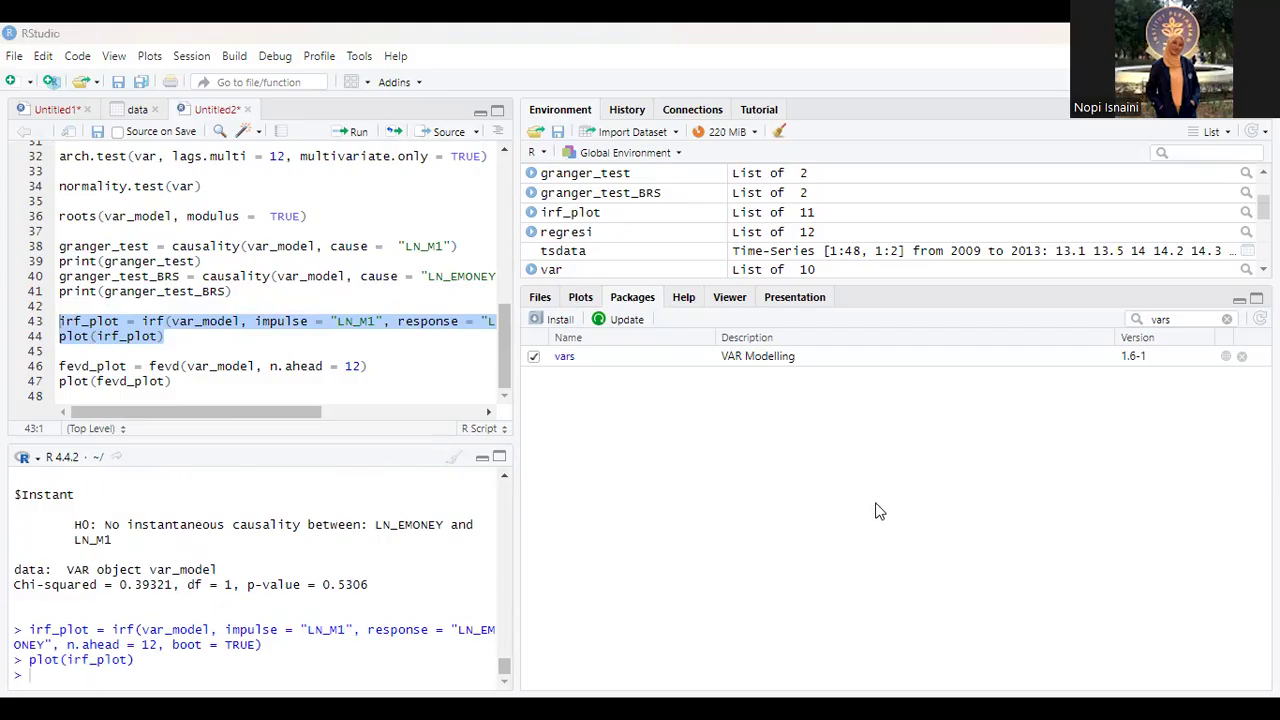
pyautogui.click(580, 298)
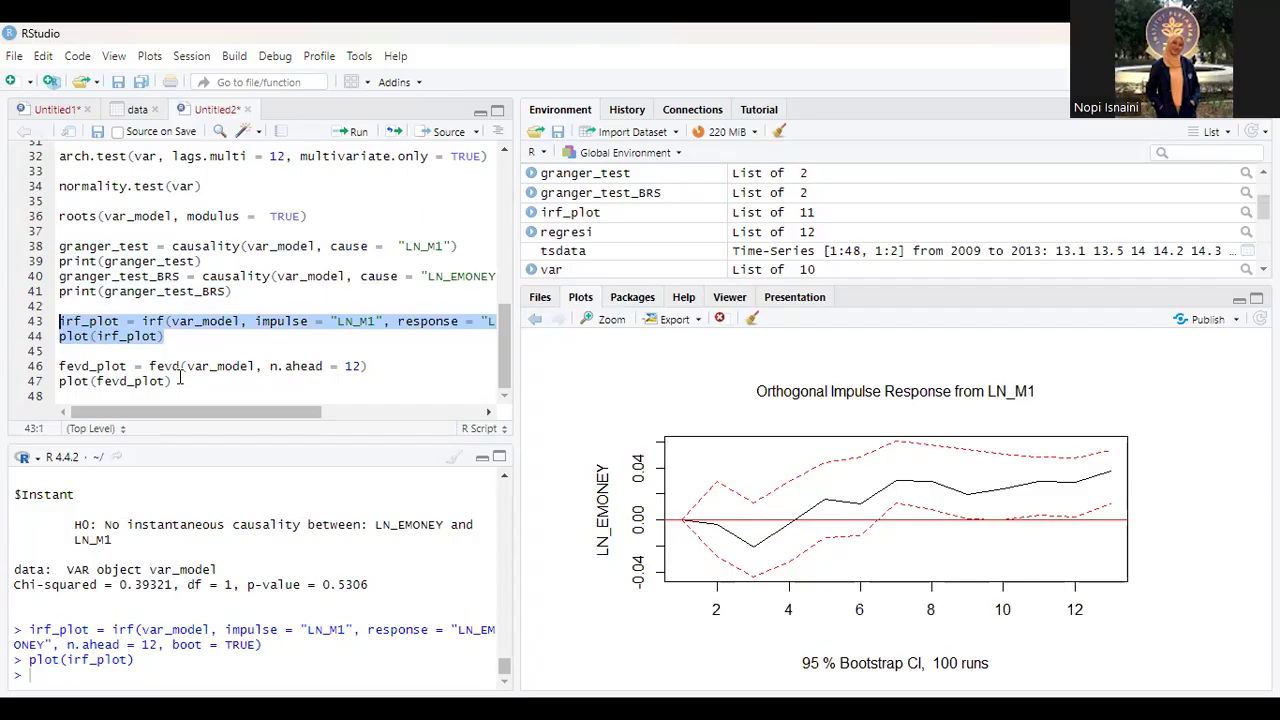
# Step: Run script lines 46 to 47 to compute and plot the forecast error variance decomposition of var_model with n.ahead = 12
pyautogui.click(173, 381)
pyautogui.moveTo(173, 381); pyautogui.dragTo(59, 366)
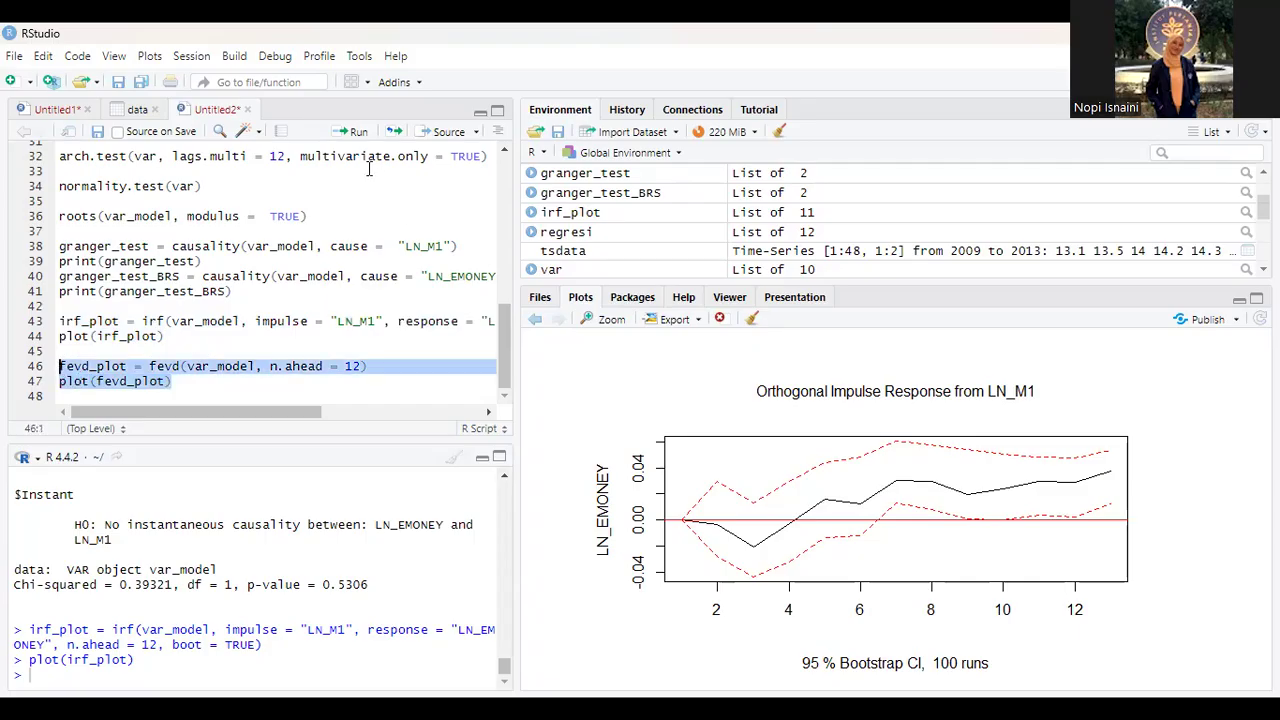
pyautogui.click(350, 131)
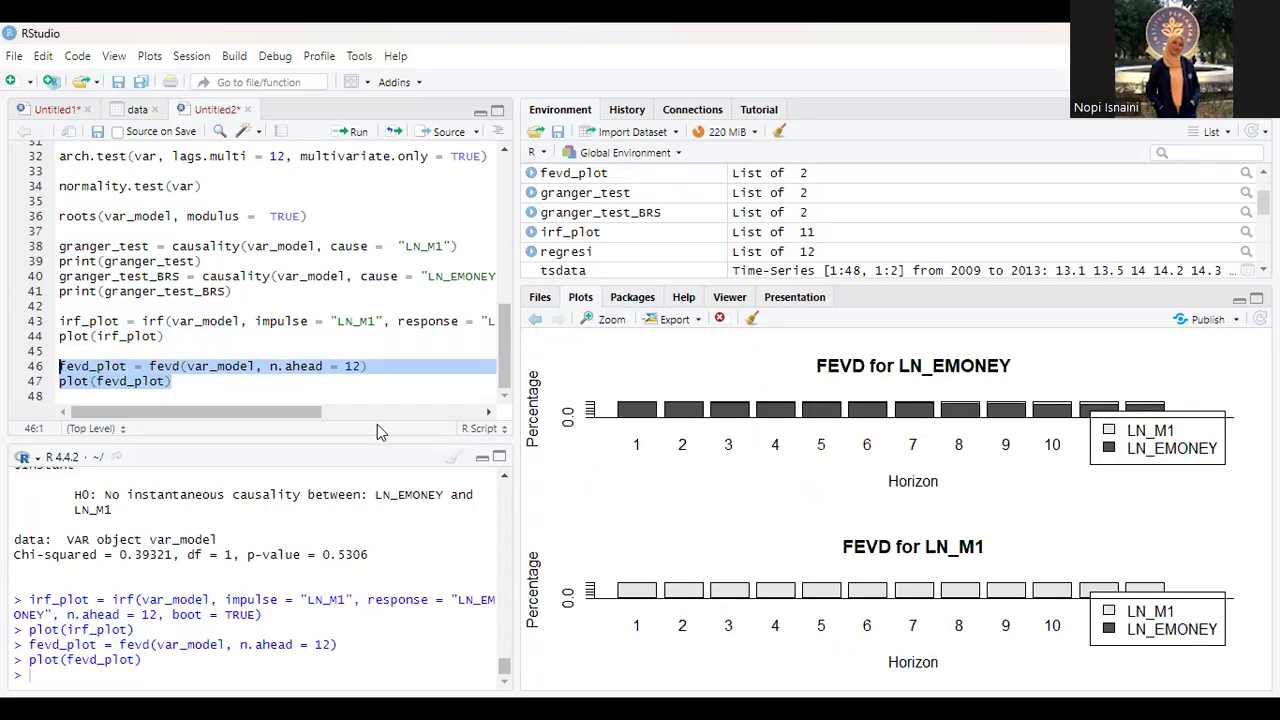